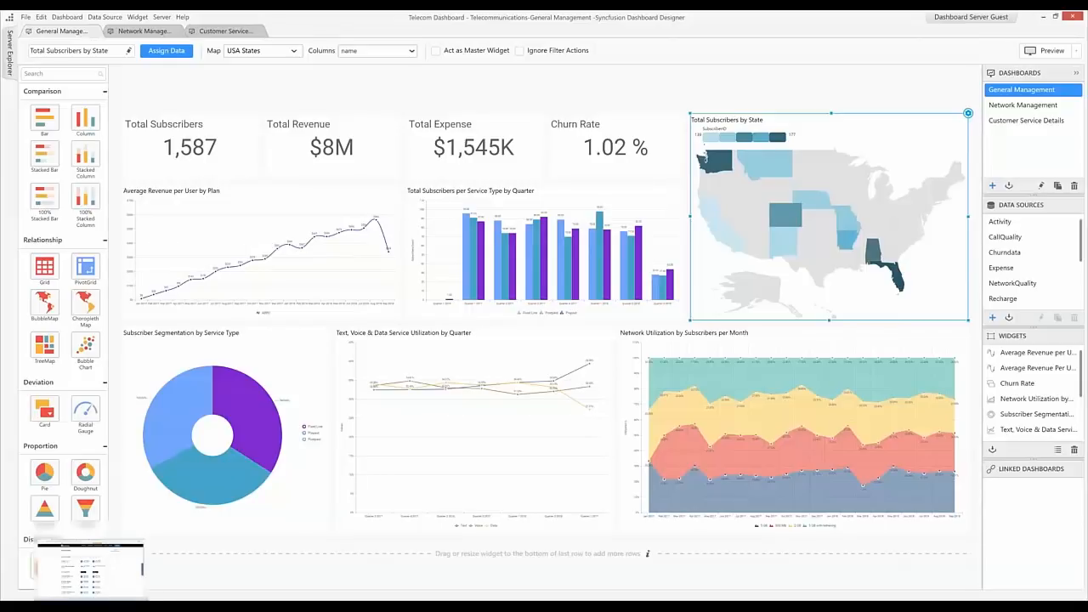
Switch to the browser, review the Agent Performance Analysis dashboard in Insurance Management, and open Insurance Profit Analysis
{"action": "left_click", "coordinate": [91, 606]}
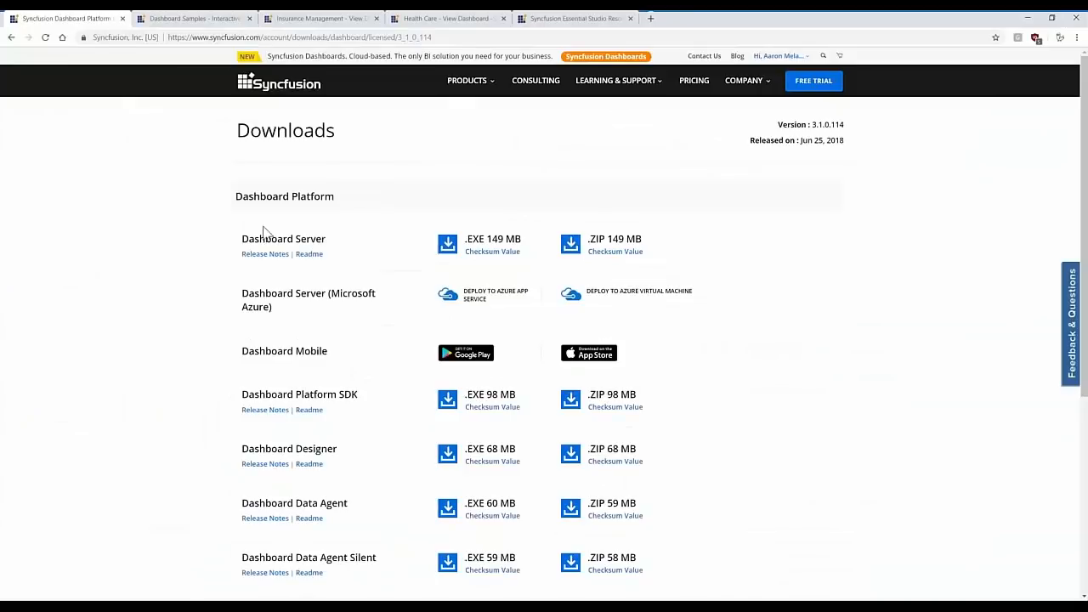
{"action": "left_click", "coordinate": [336, 20]}
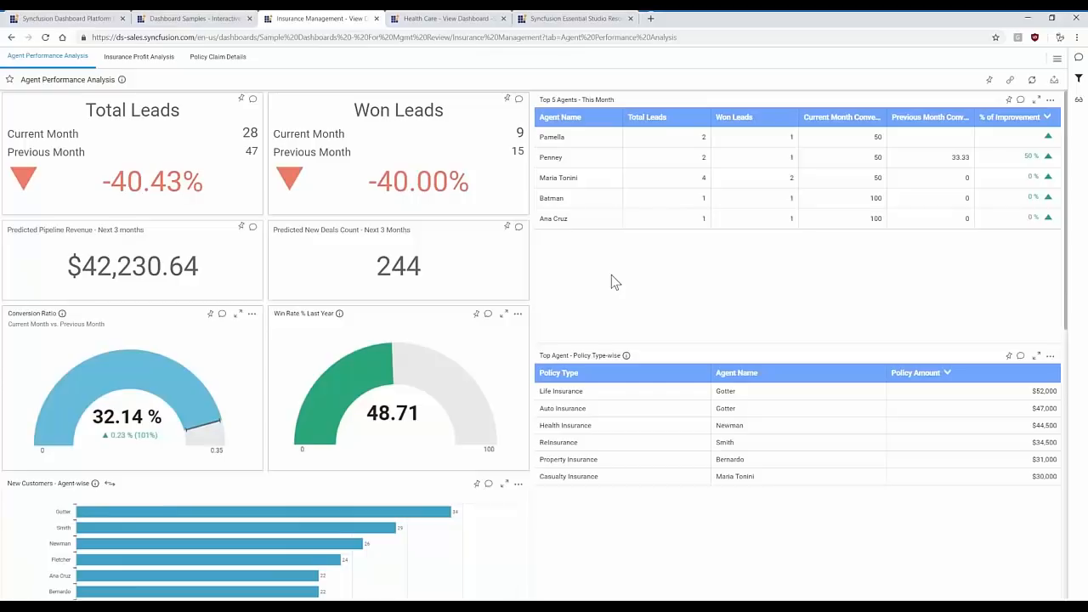
{"action": "scroll", "coordinate": [611, 275], "scroll_direction": "down", "scroll_amount": 3}
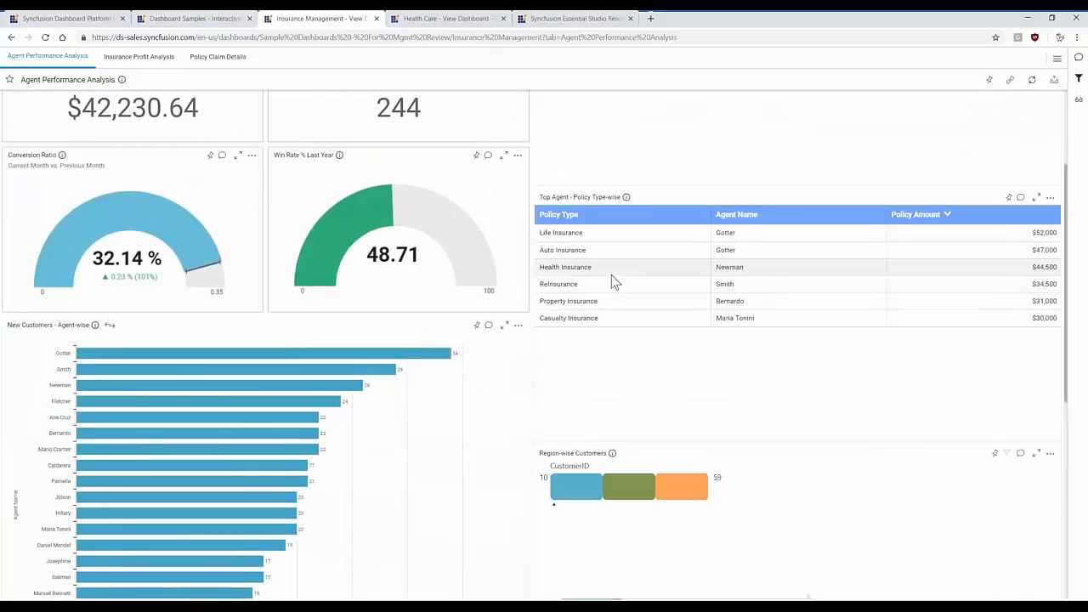
{"action": "scroll", "coordinate": [611, 275], "scroll_direction": "down", "scroll_amount": 5}
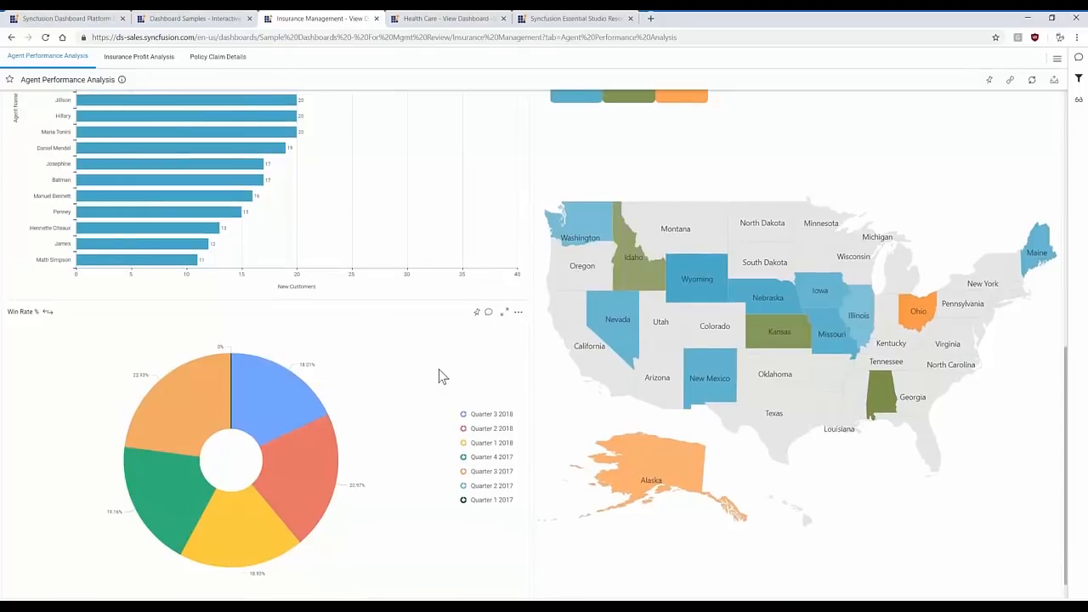
{"action": "scroll", "coordinate": [439, 377], "scroll_direction": "up", "scroll_amount": 1}
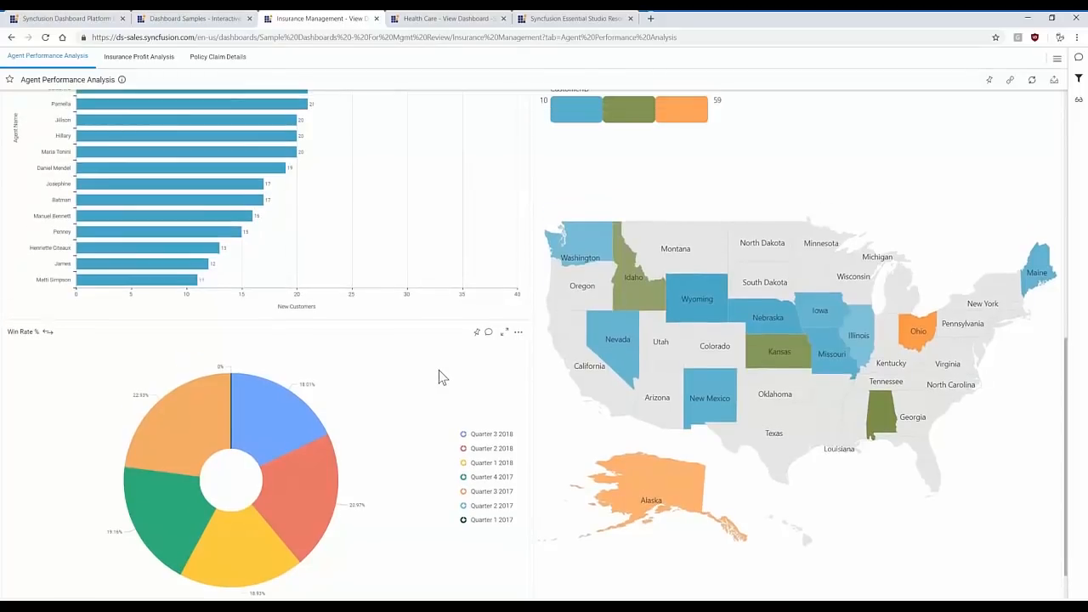
{"action": "scroll", "coordinate": [439, 377], "scroll_direction": "up", "scroll_amount": 8}
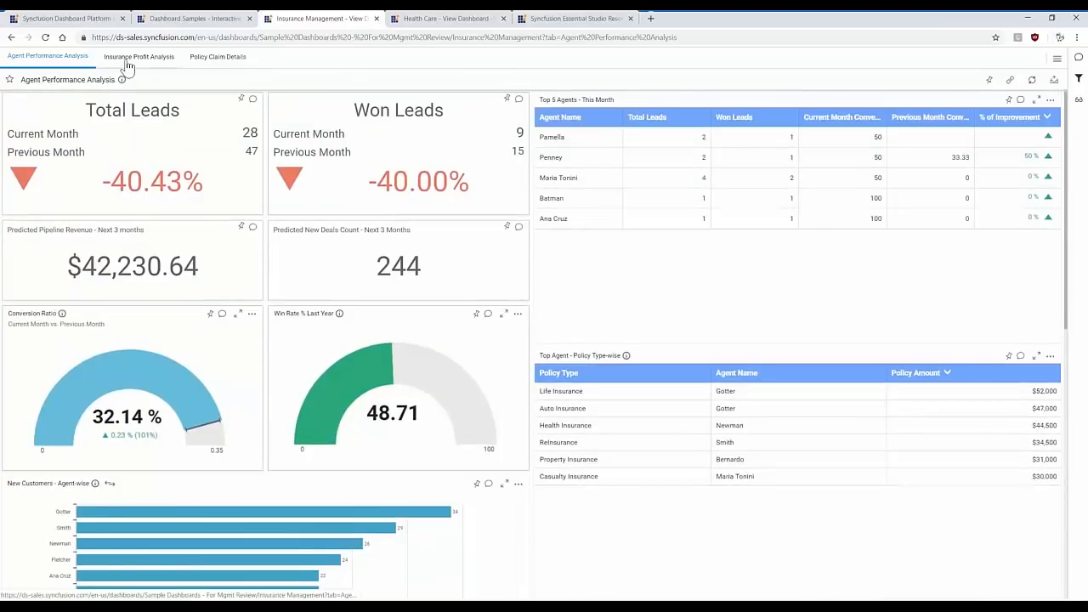
{"action": "left_click", "coordinate": [127, 58]}
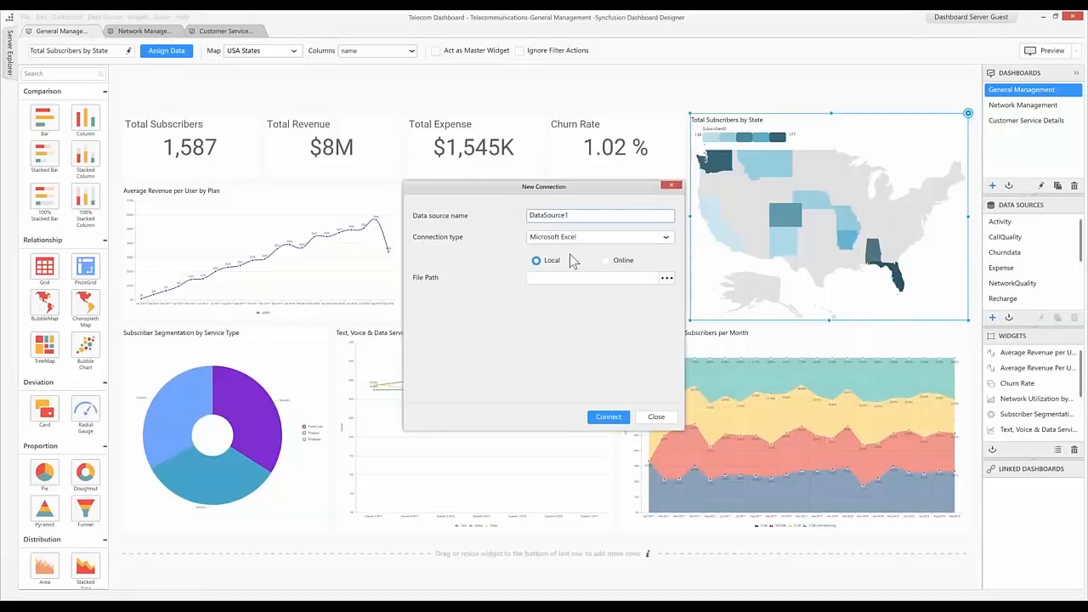
Examine the available connection types for a new data source, from file and database to Web Data Source, and close the connection dialog
{"action": "left_click", "coordinate": [667, 238]}
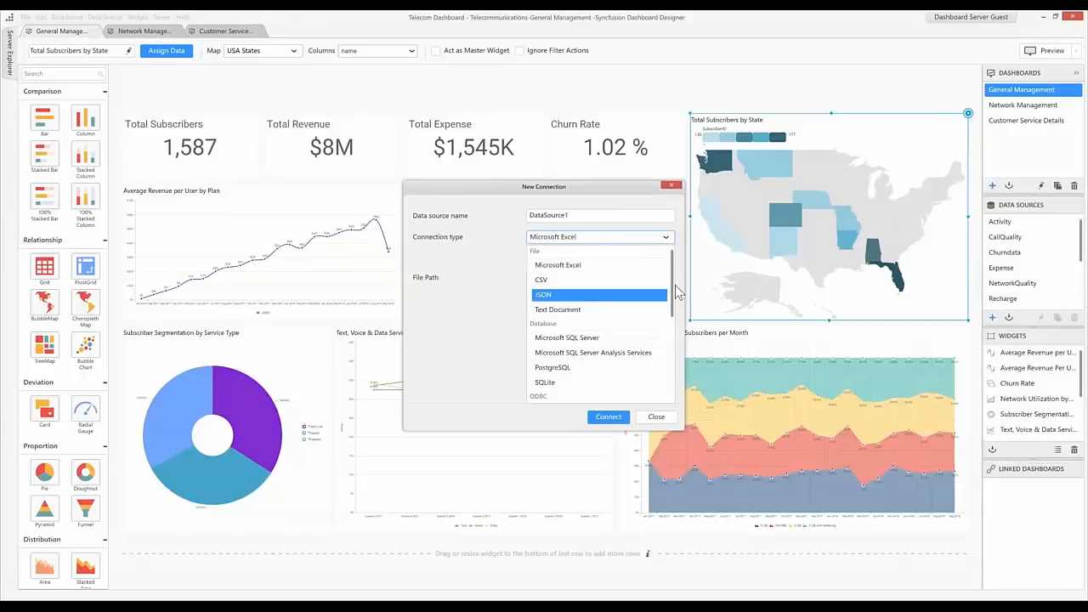
{"action": "left_click_drag", "start_coordinate": [675, 286], "coordinate": [666, 324]}
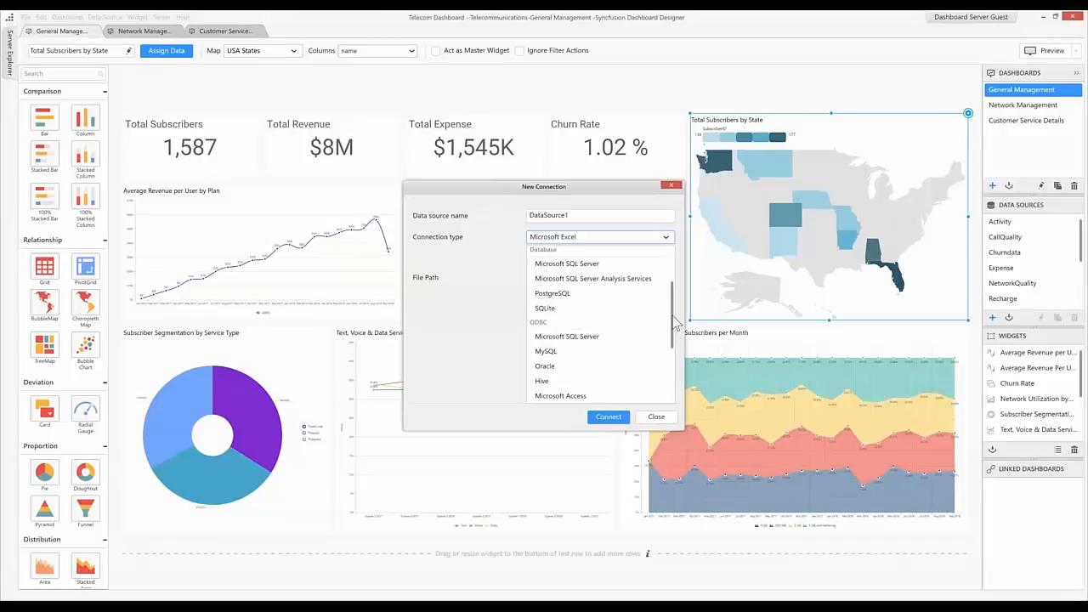
{"action": "left_click_drag", "start_coordinate": [673, 323], "coordinate": [670, 373]}
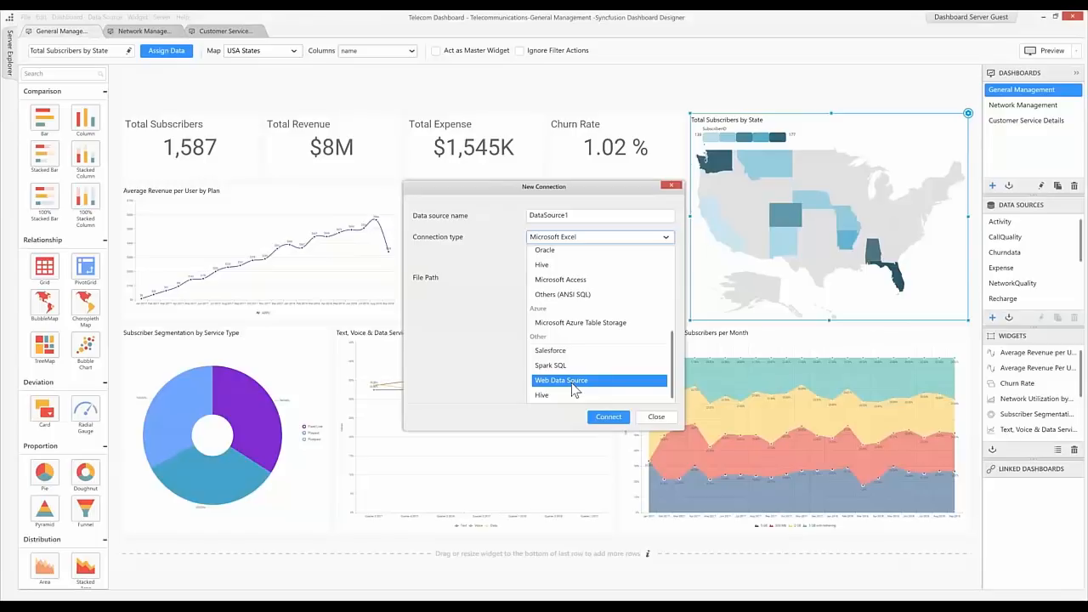
{"action": "left_click", "coordinate": [664, 420]}
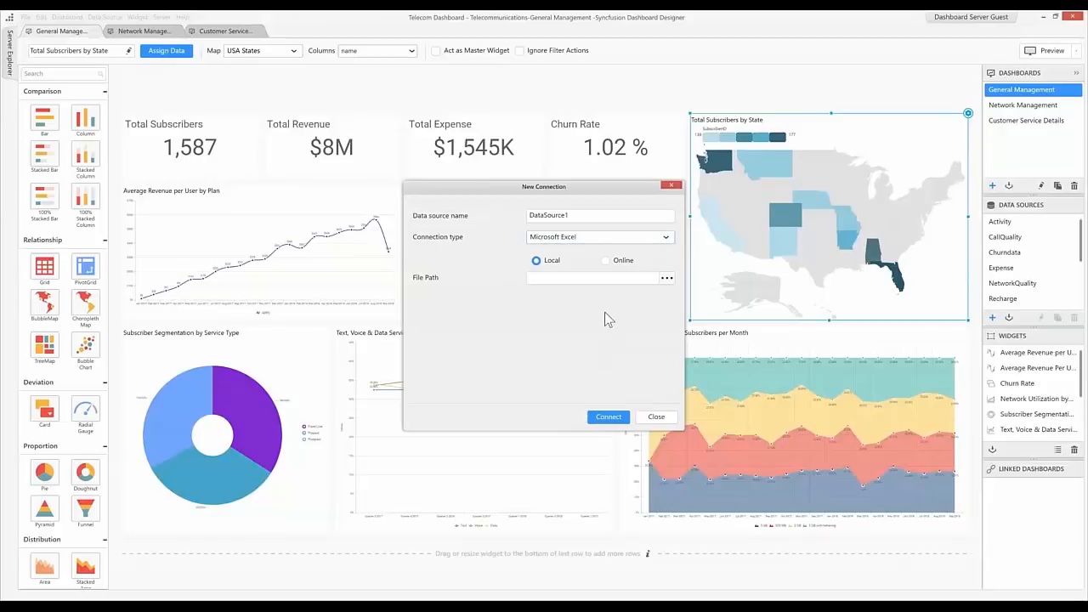
{"action": "left_click", "coordinate": [656, 416]}
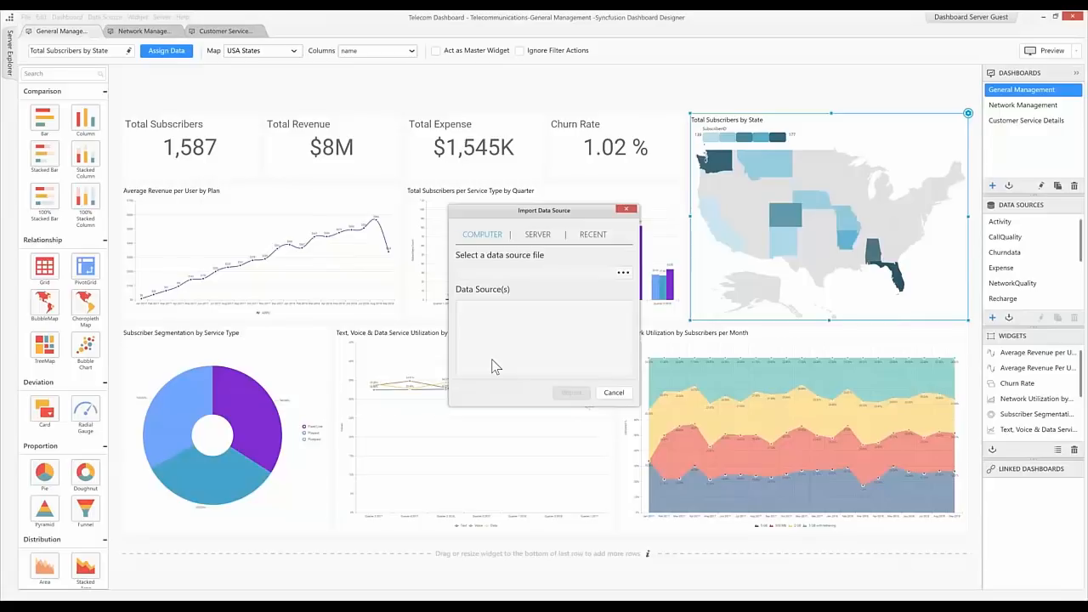
Mark the server's first Customer Support, FIFA World Cup and Retail Sales data sources for import, and cancel the import
{"action": "left_click", "coordinate": [538, 235]}
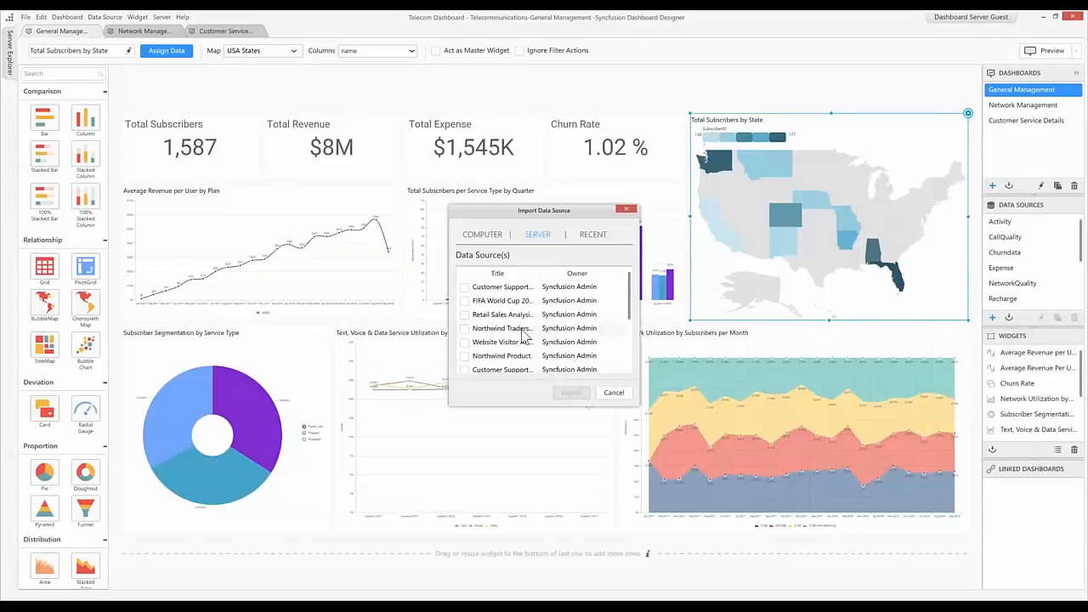
{"action": "left_click", "coordinate": [465, 287]}
{"action": "left_click", "coordinate": [464, 301]}
{"action": "left_click", "coordinate": [465, 315]}
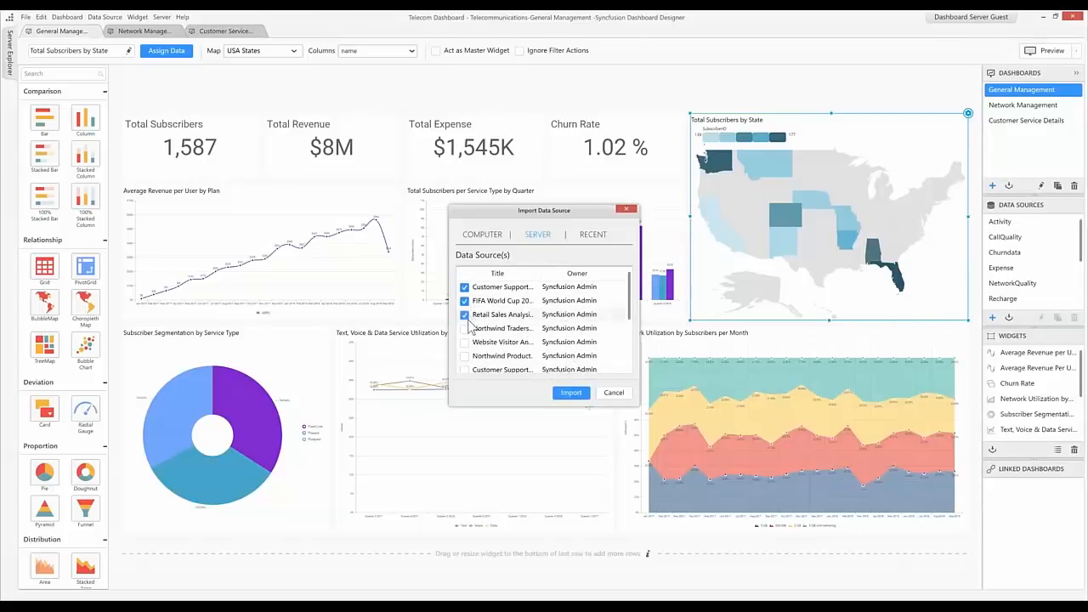
{"action": "left_click", "coordinate": [615, 396]}
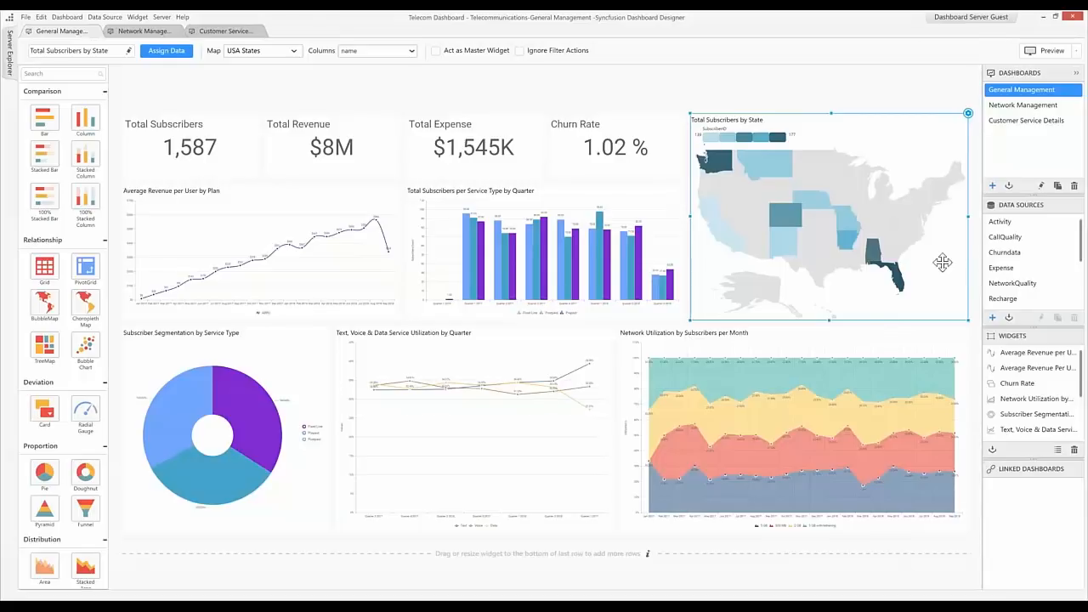
Open the CallQuality data source for editing and enlarge its data preview area
{"action": "left_click", "coordinate": [1013, 240]}
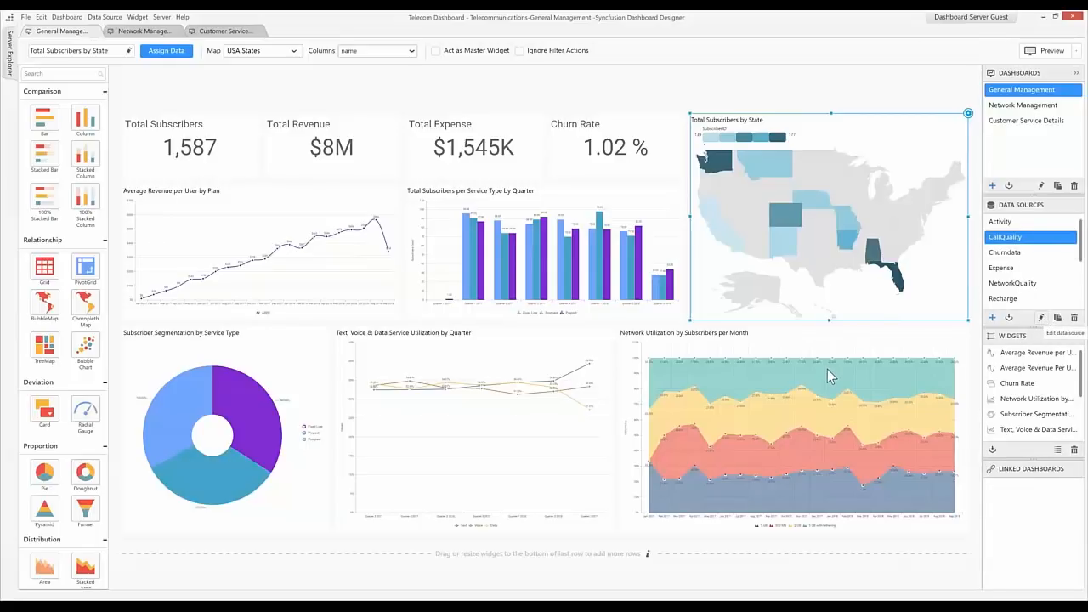
{"action": "left_click", "coordinate": [1044, 318]}
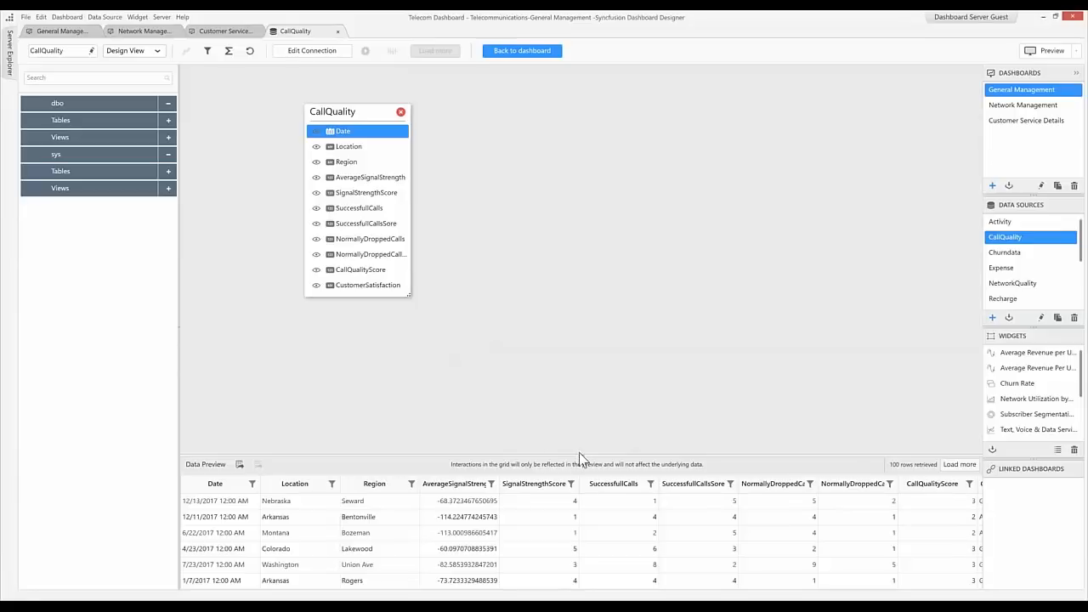
{"action": "left_click_drag", "start_coordinate": [581, 457], "coordinate": [590, 381]}
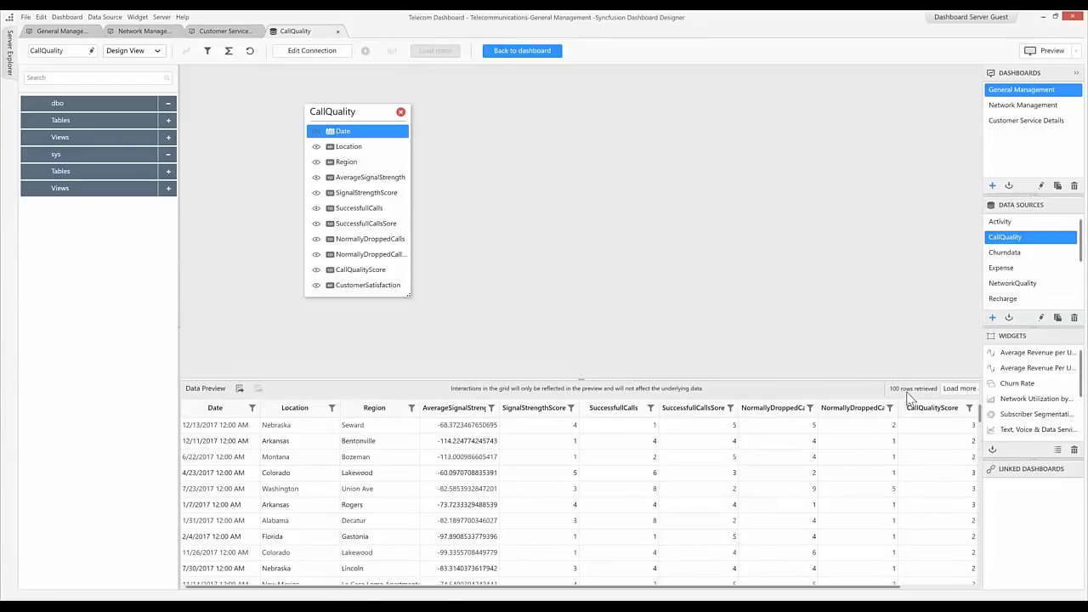
Examine the sorting and filtering options of the Date column in the data preview
{"action": "left_click", "coordinate": [253, 409]}
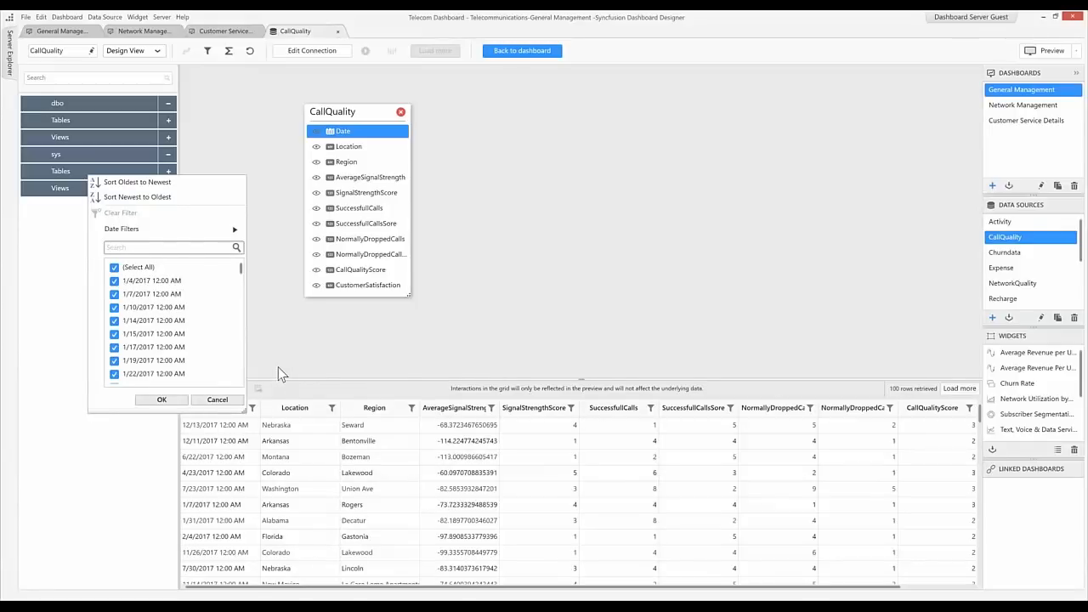
{"action": "left_click", "coordinate": [278, 367]}
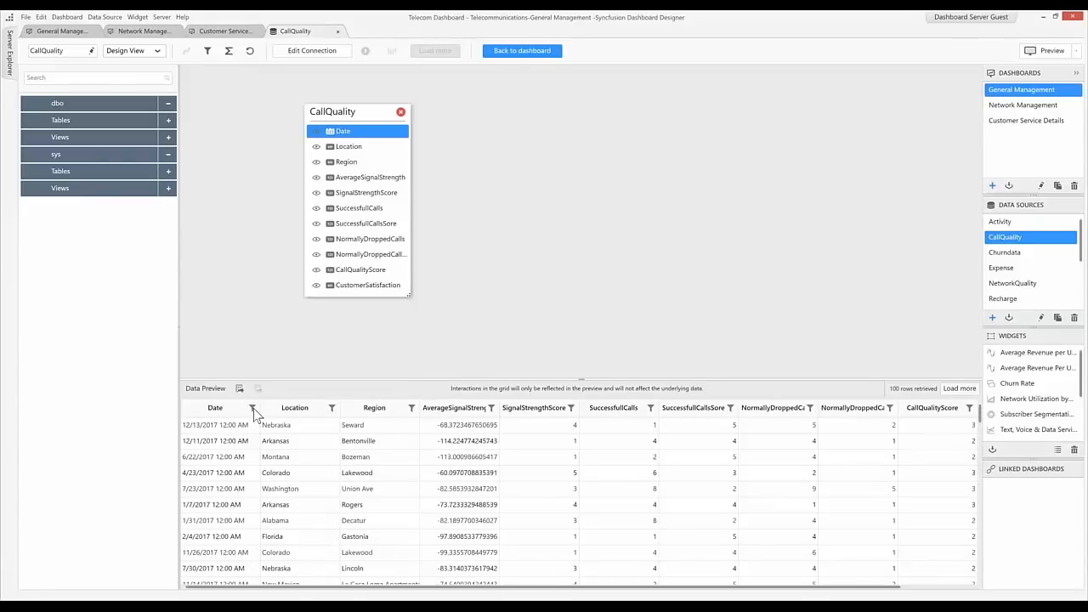
{"action": "left_click", "coordinate": [253, 408]}
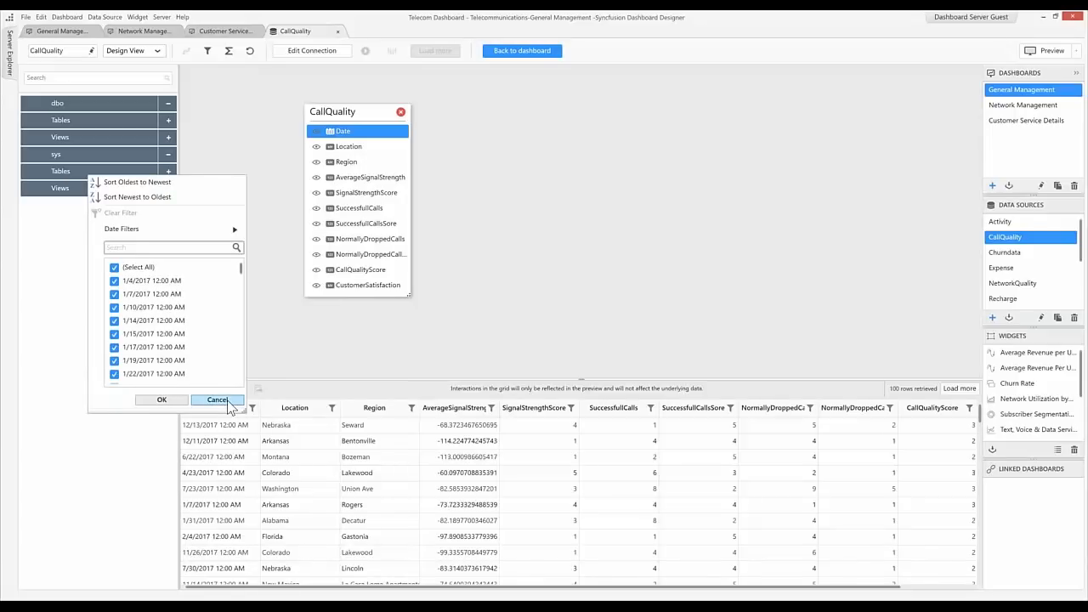
{"action": "left_click", "coordinate": [283, 361]}
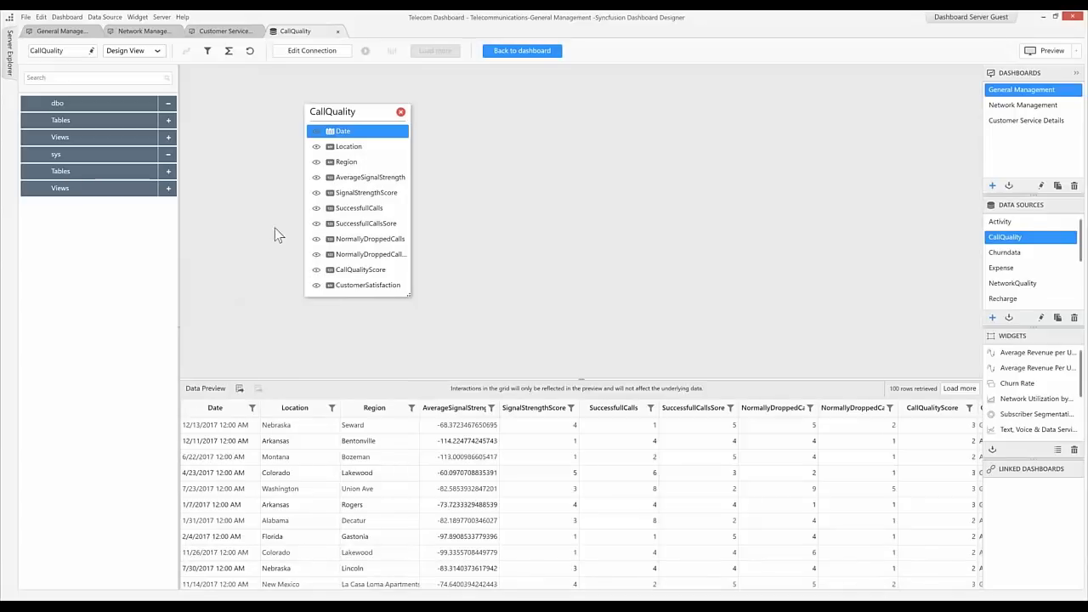
Expand the dbo tables and examine the Date column's settings, including date expressions, fiscal year start and aggregation functions
{"action": "left_click", "coordinate": [169, 123]}
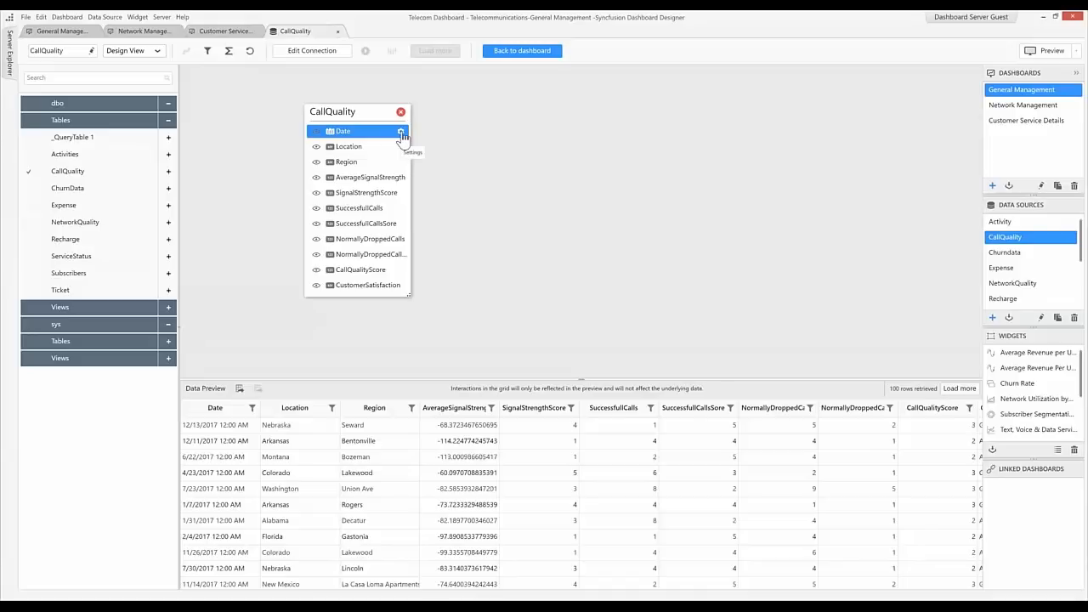
{"action": "left_click", "coordinate": [401, 133]}
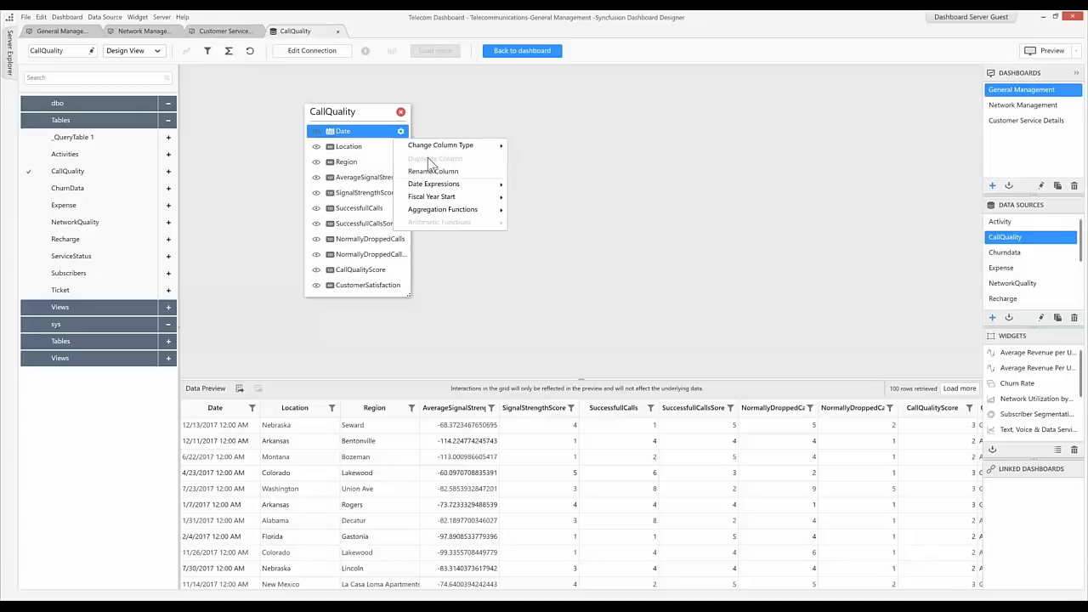
{"action": "mouse_move", "coordinate": [437, 191]}
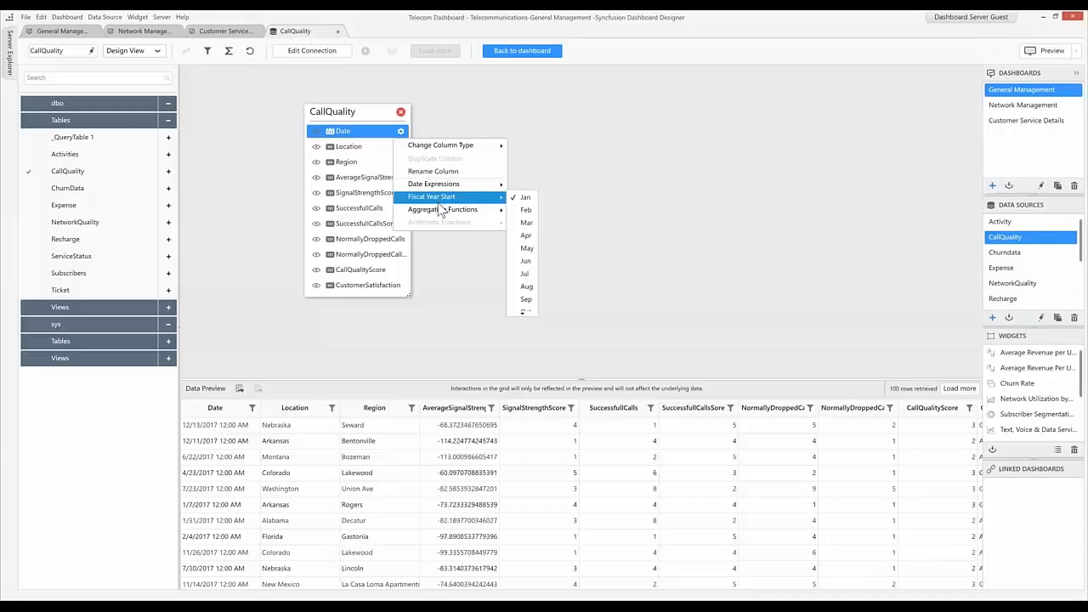
{"action": "mouse_move", "coordinate": [441, 213]}
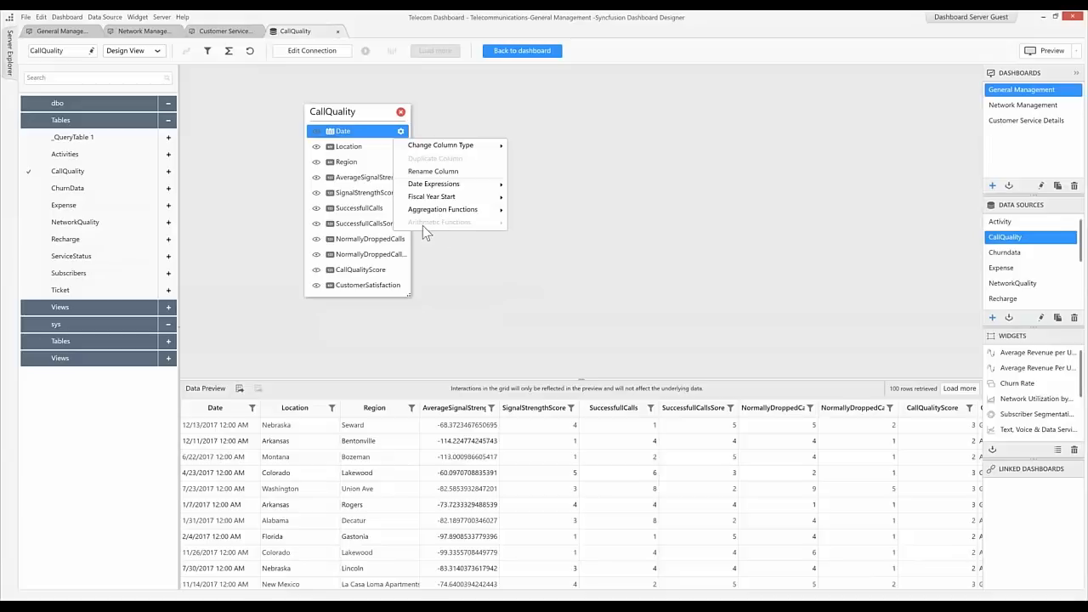
{"action": "left_click", "coordinate": [357, 111]}
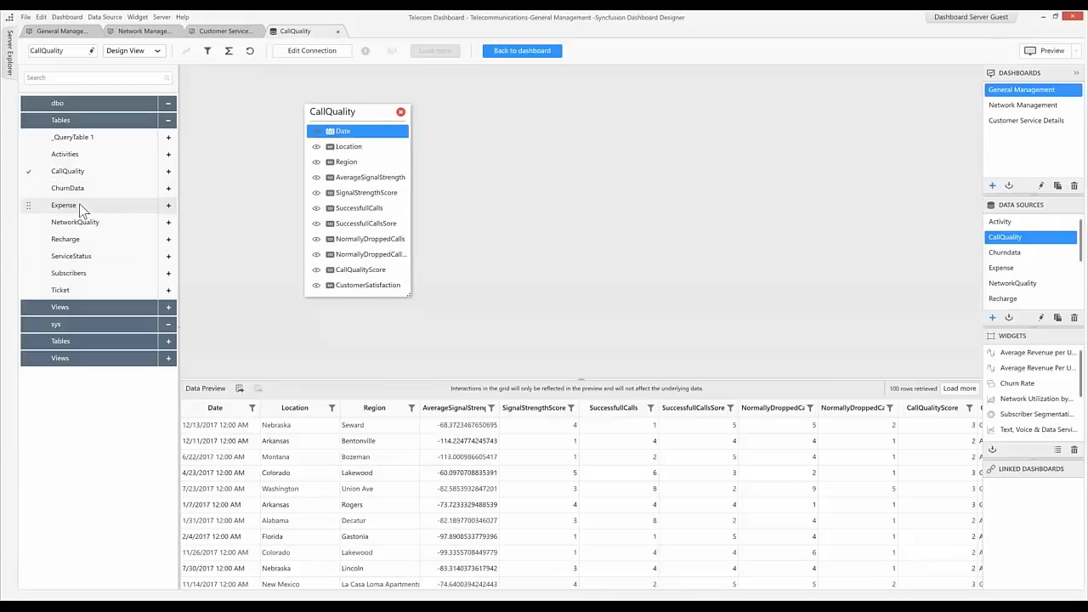
Try to join the Expense table with CallQuality, view the available join types, and close the Join Editor without merging
{"action": "left_click_drag", "start_coordinate": [67, 211], "coordinate": [454, 292]}
{"action": "left_click_drag", "start_coordinate": [514, 211], "coordinate": [513, 210]}
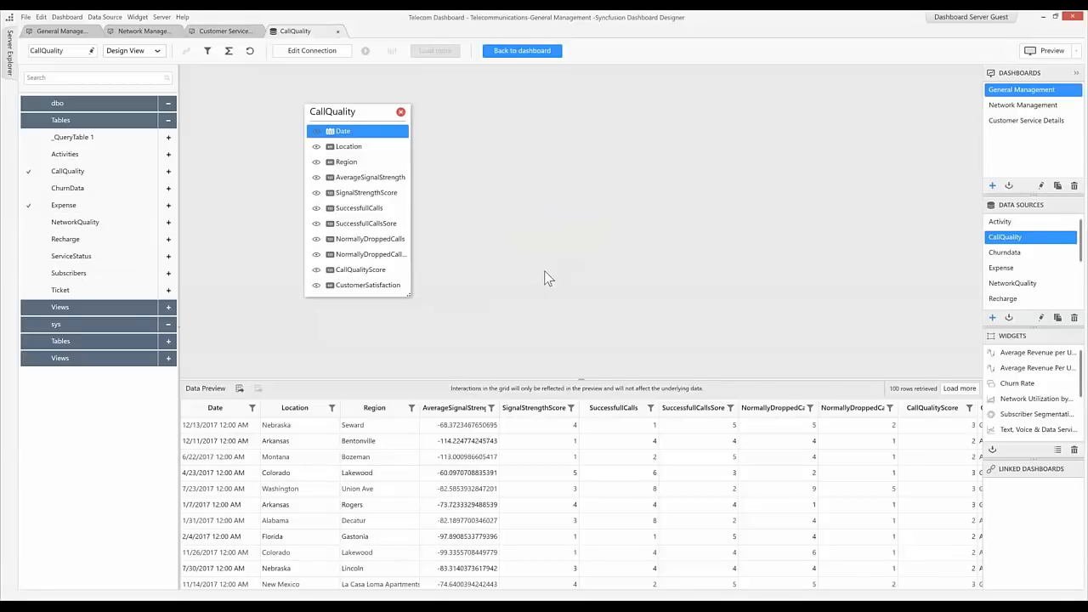
{"action": "left_click", "coordinate": [560, 213]}
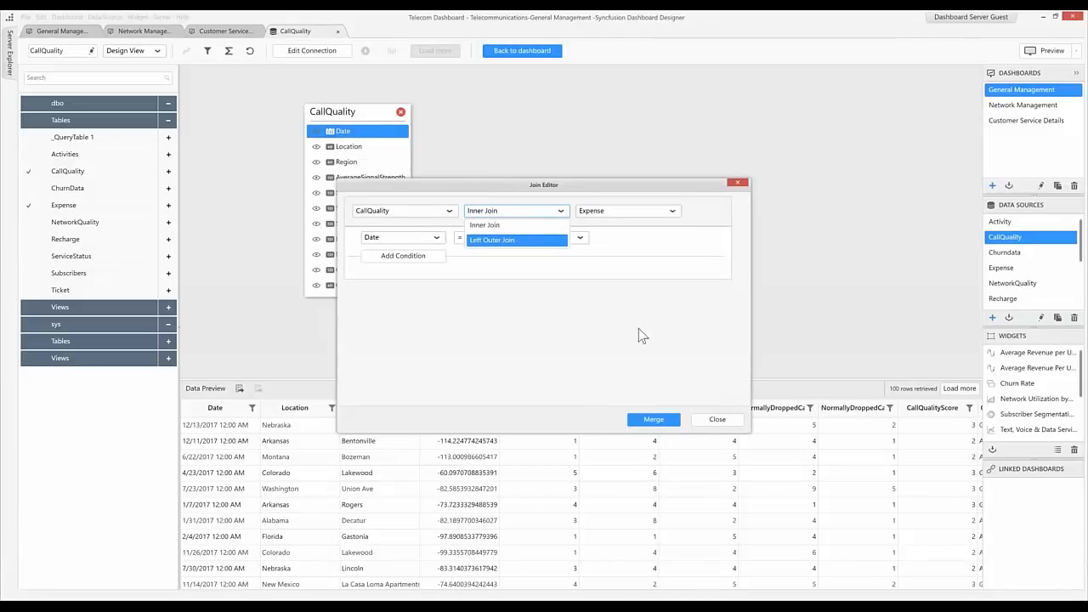
{"action": "left_click", "coordinate": [571, 305]}
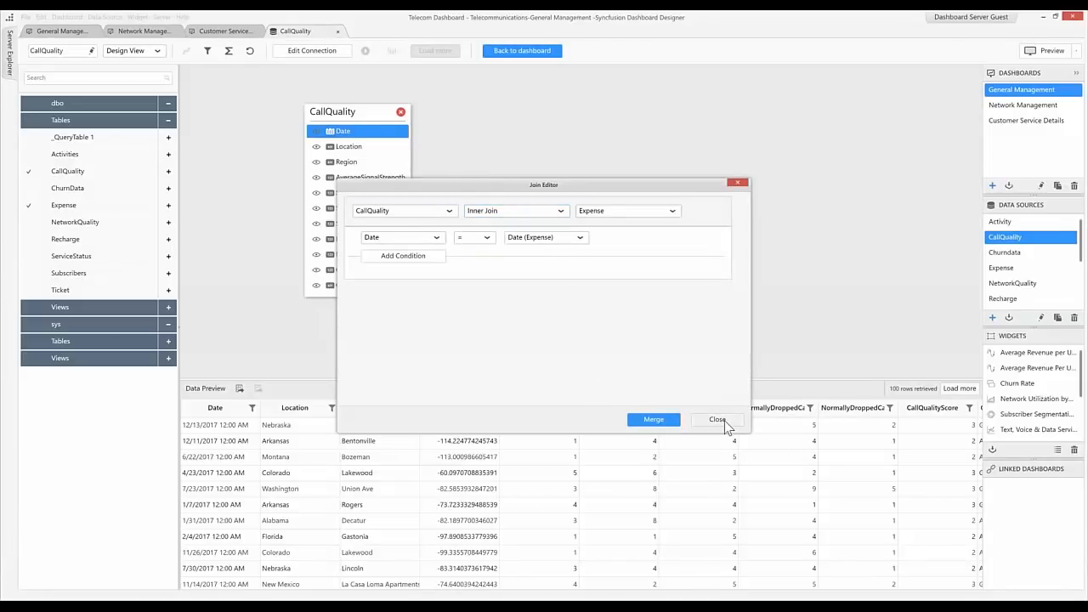
{"action": "left_click", "coordinate": [717, 419]}
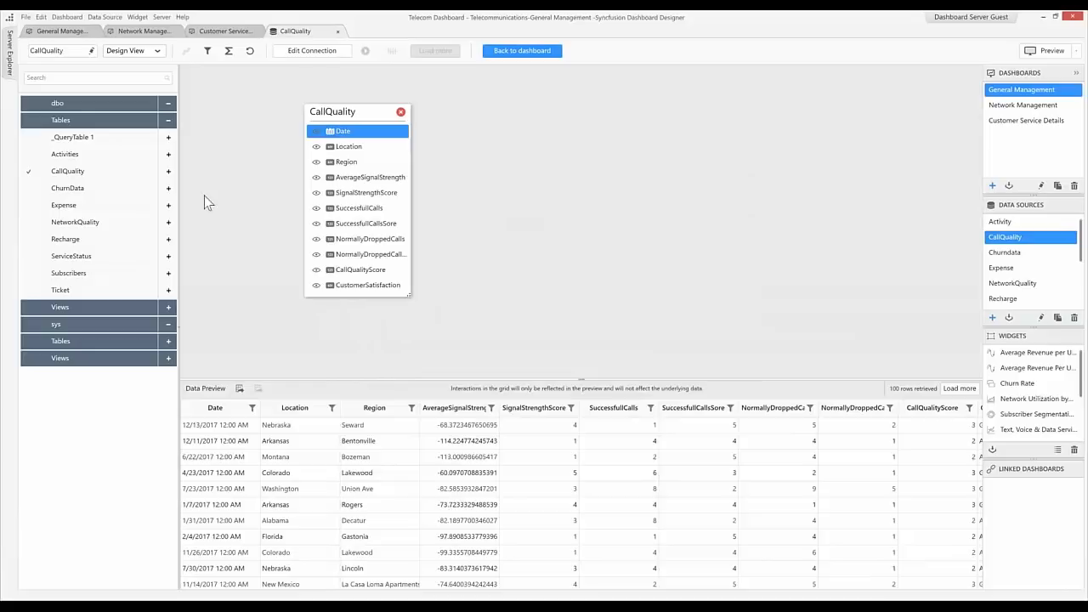
Start a new expression in the Expression Designer, examine its Conditional functions, and close the designer without saving
{"action": "left_click", "coordinate": [228, 53]}
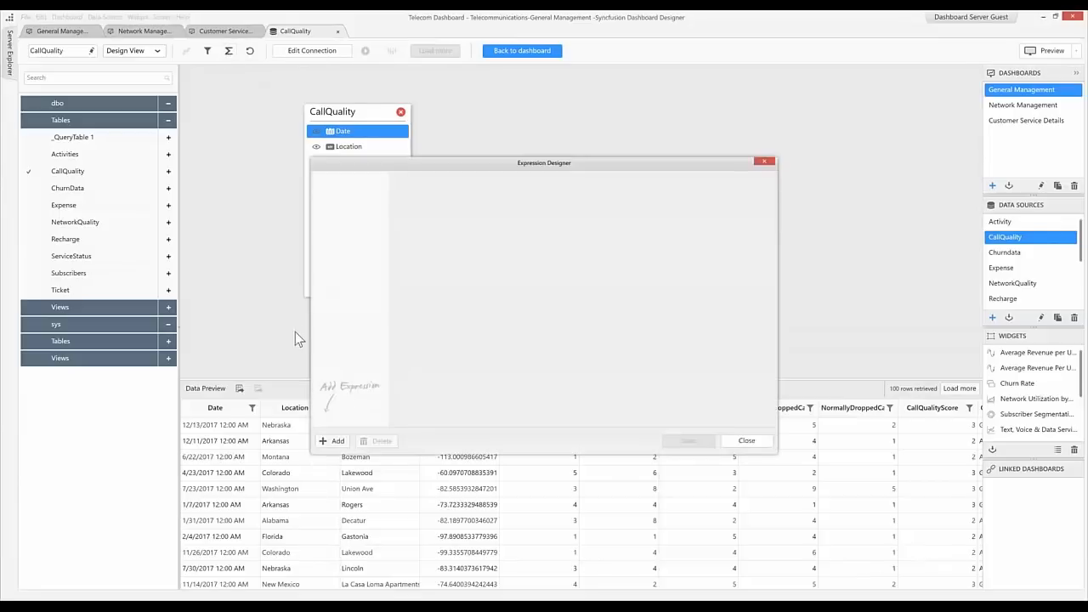
{"action": "left_click", "coordinate": [337, 441]}
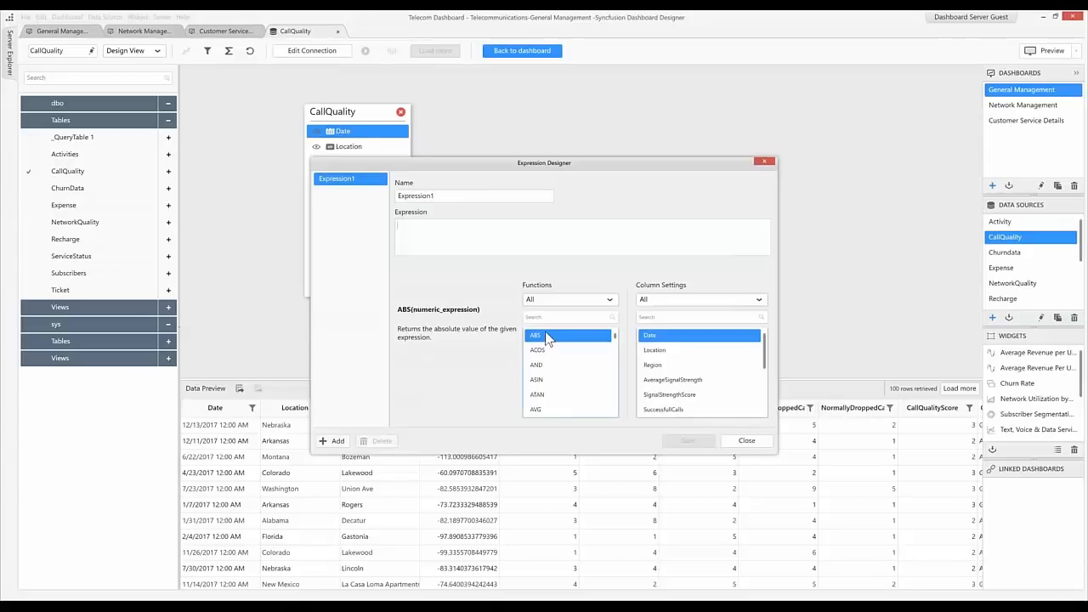
{"action": "left_click", "coordinate": [558, 302]}
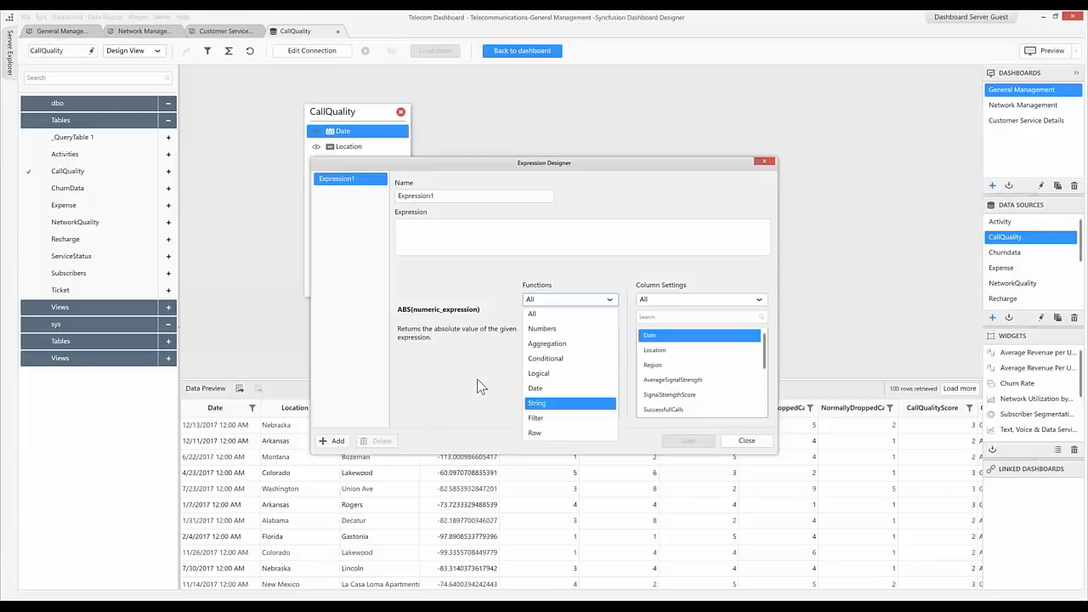
{"action": "left_click", "coordinate": [546, 358]}
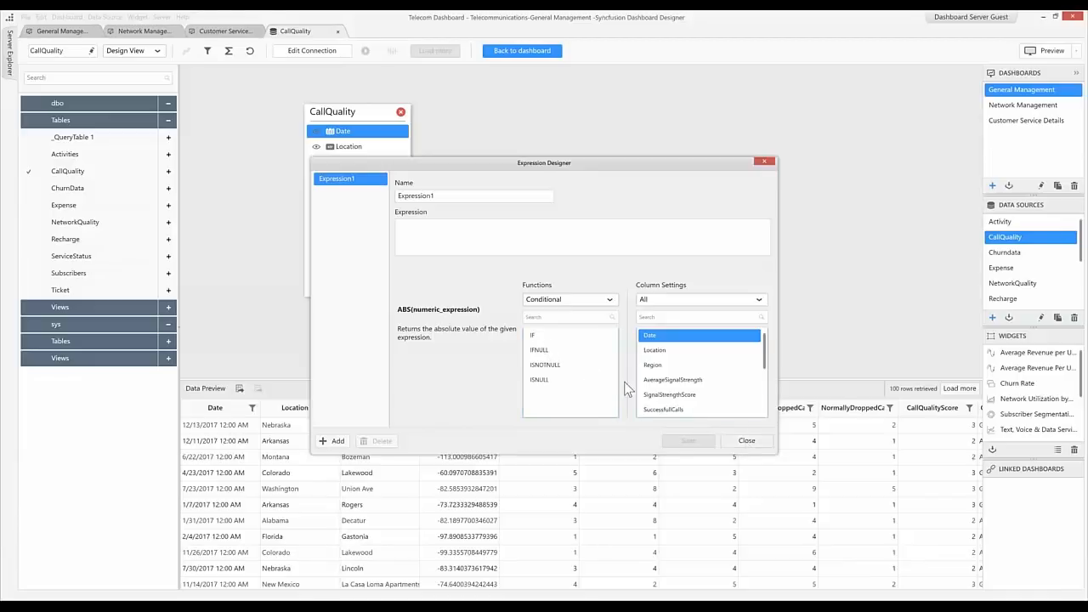
{"action": "left_click", "coordinate": [750, 441]}
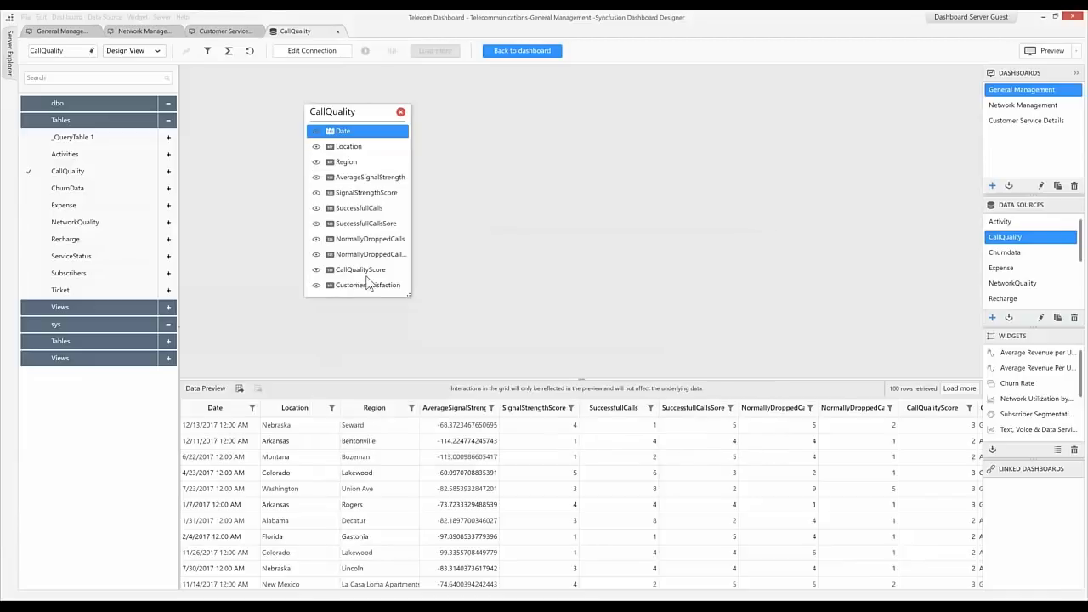
Add a data filter row for the Date column, view its filter options, and close the filters without updating
{"action": "left_click", "coordinate": [207, 51]}
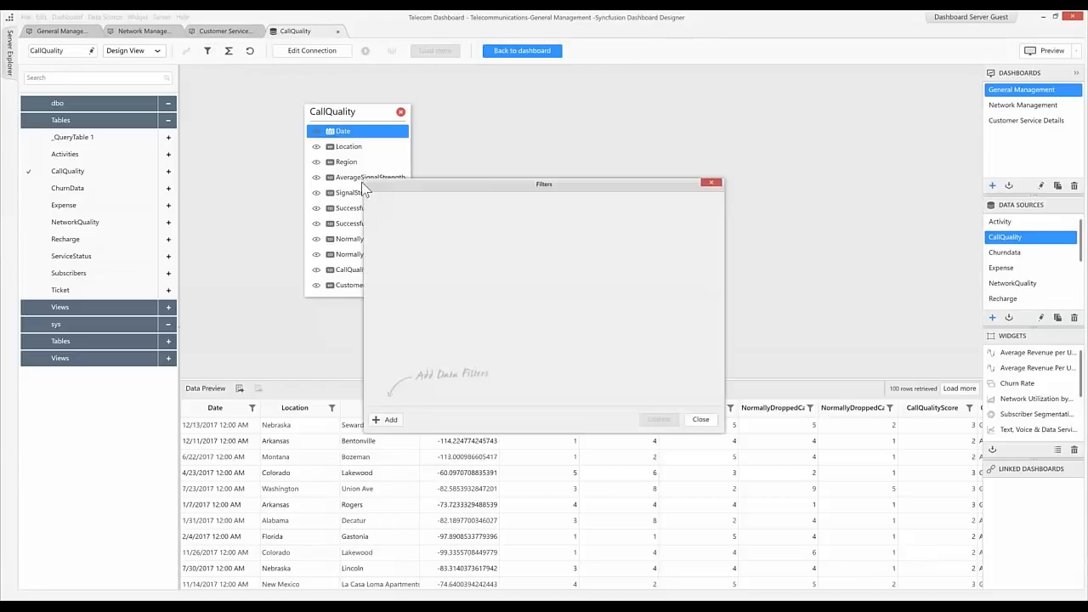
{"action": "left_click", "coordinate": [379, 419]}
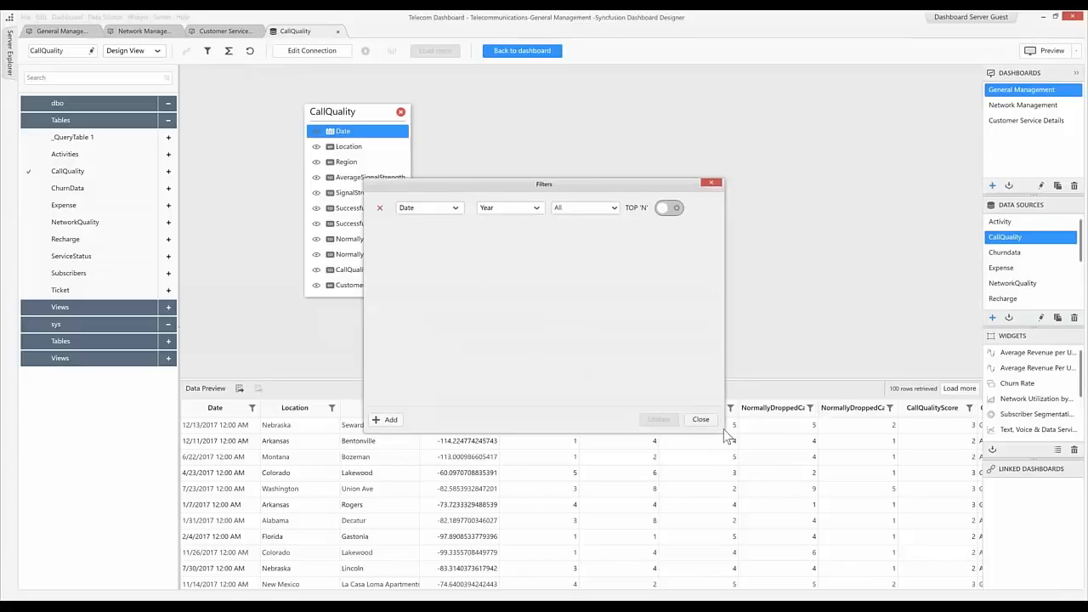
{"action": "left_click", "coordinate": [700, 419]}
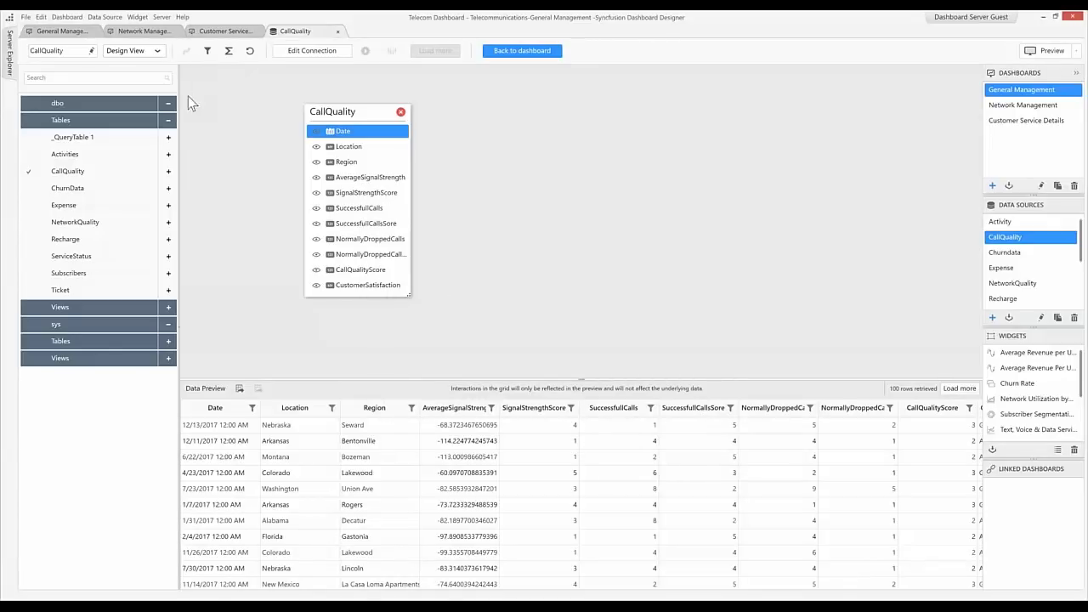
Examine the SQL of the CallQuality data source in Query View and return to Design View
{"action": "left_click", "coordinate": [162, 53]}
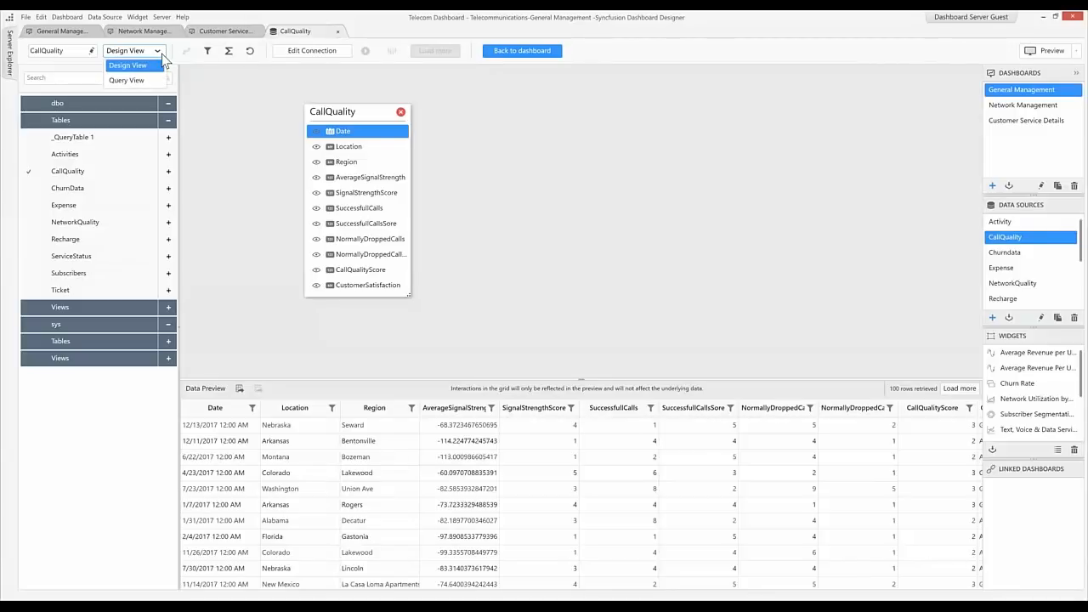
{"action": "left_click", "coordinate": [197, 102]}
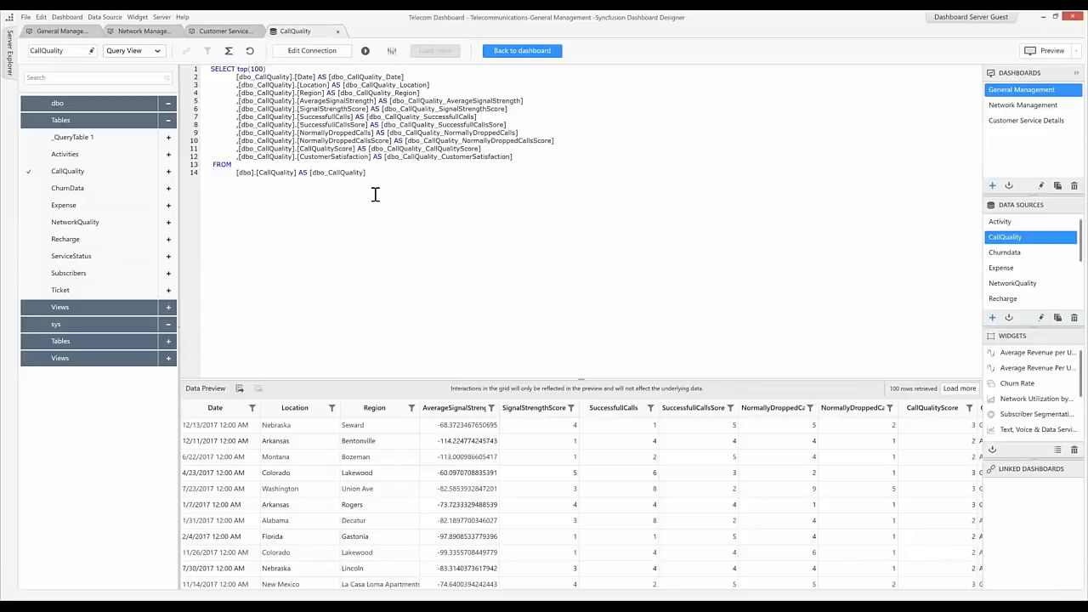
{"action": "left_click", "coordinate": [160, 51]}
{"action": "left_click", "coordinate": [148, 81]}
{"action": "left_click", "coordinate": [157, 51]}
{"action": "left_click", "coordinate": [136, 66]}
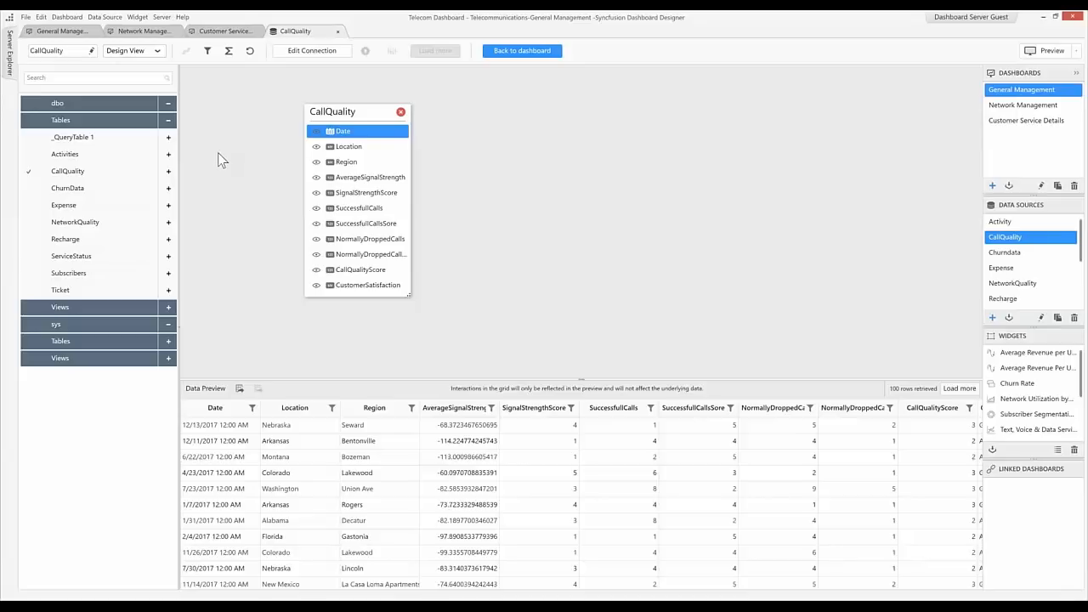
Open the Subscriber Segmentation by Service Type doughnut widget of the General Management dashboard to show its properties
{"action": "left_click", "coordinate": [64, 31]}
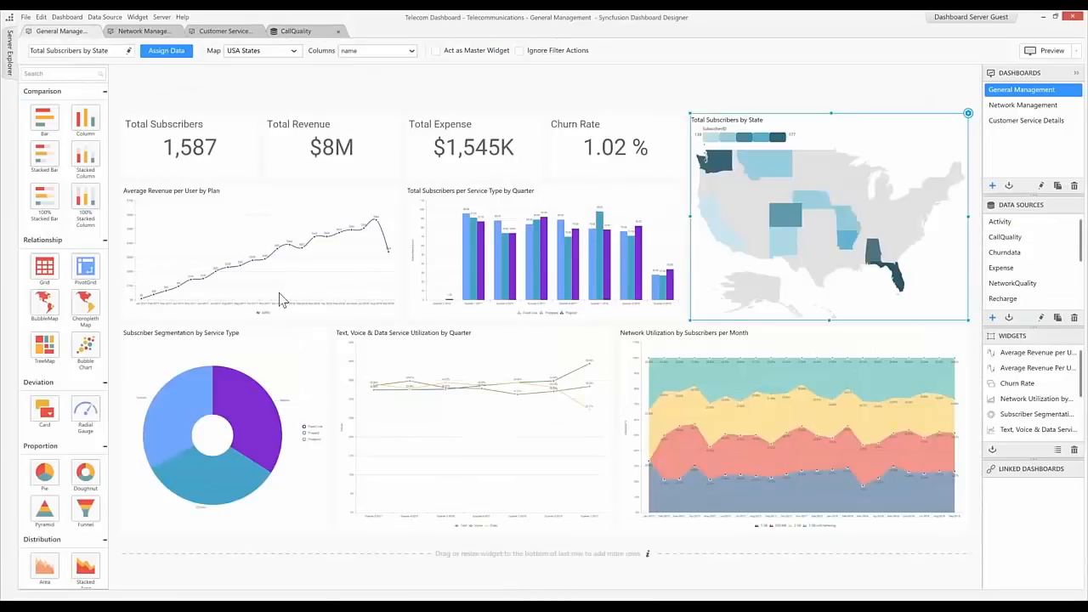
{"action": "left_click", "coordinate": [280, 396]}
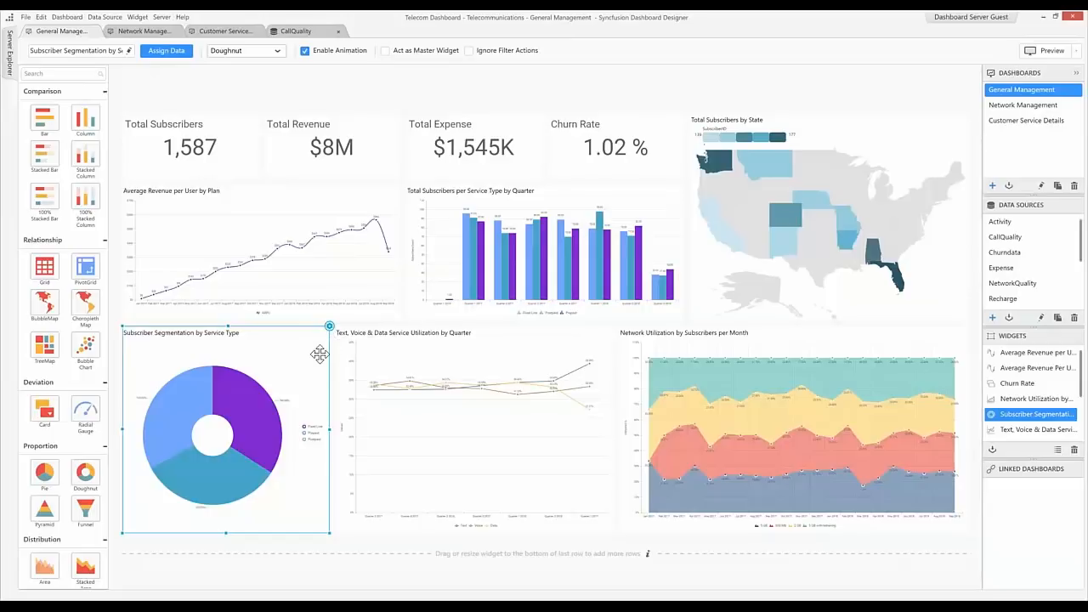
{"action": "double_click", "coordinate": [313, 461]}
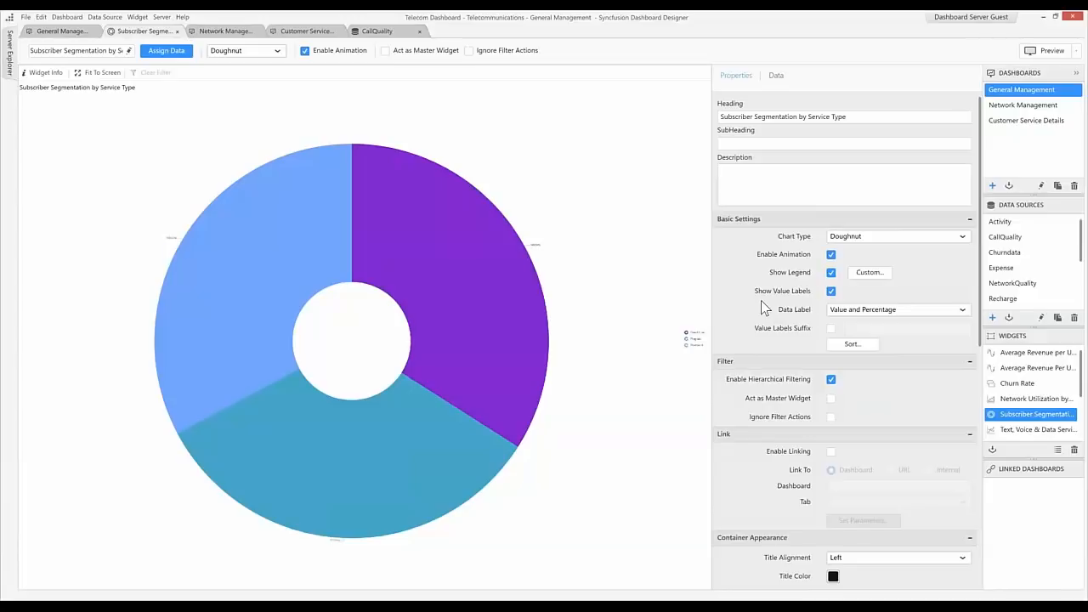
Try the doughnut widget's Dashboard, URL with ServiceType(Count) appended, and Internal link options, and disable linking again
{"action": "left_click", "coordinate": [832, 452]}
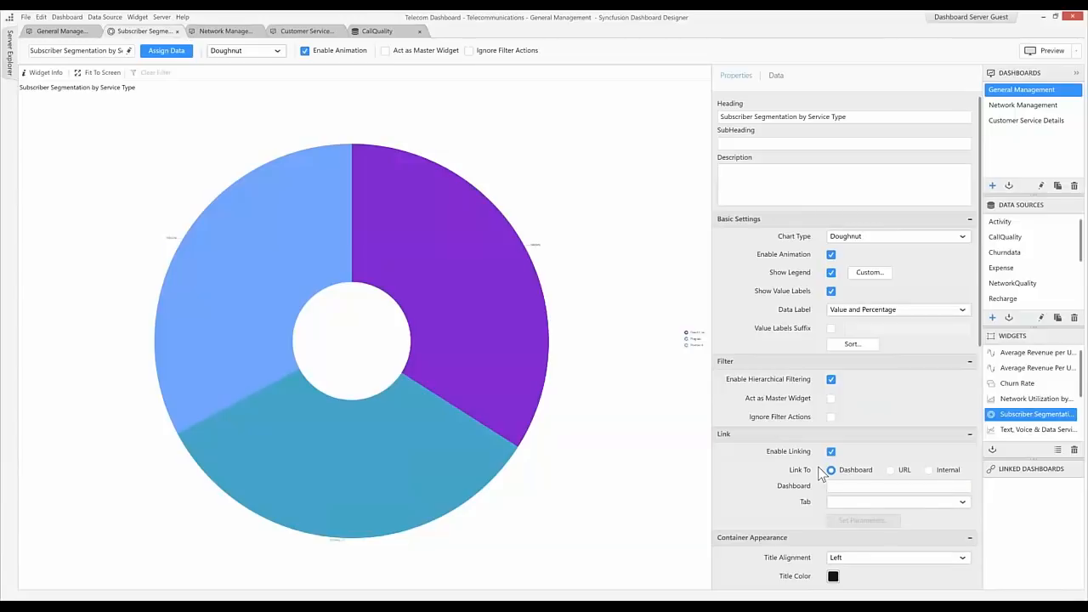
{"action": "left_click", "coordinate": [831, 471]}
{"action": "mouse_move", "coordinate": [476, 334]}
{"action": "left_click", "coordinate": [846, 488]}
{"action": "left_click", "coordinate": [891, 471]}
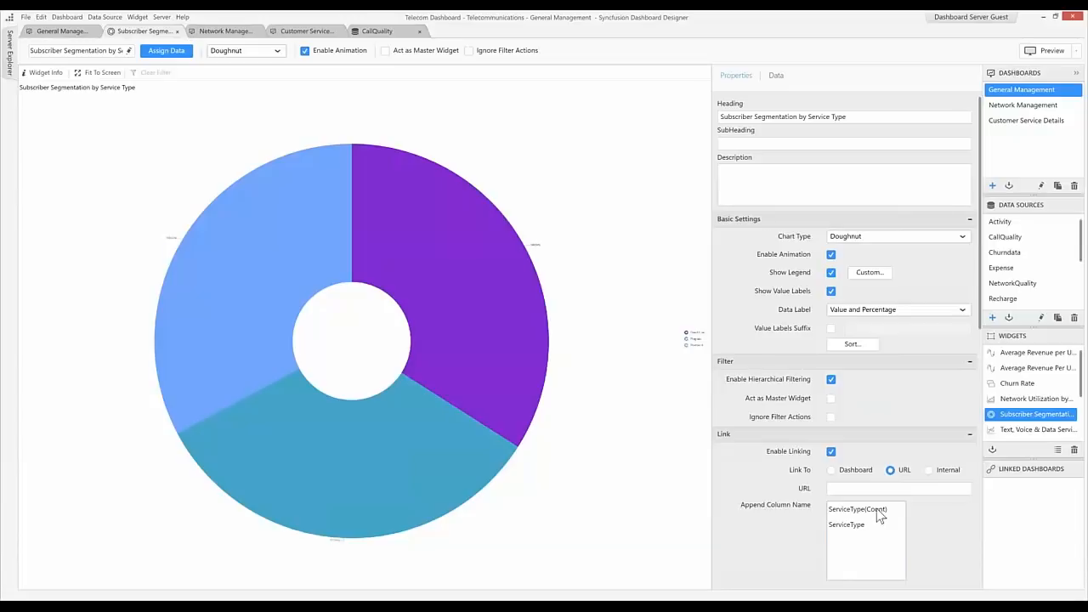
{"action": "double_click", "coordinate": [879, 509]}
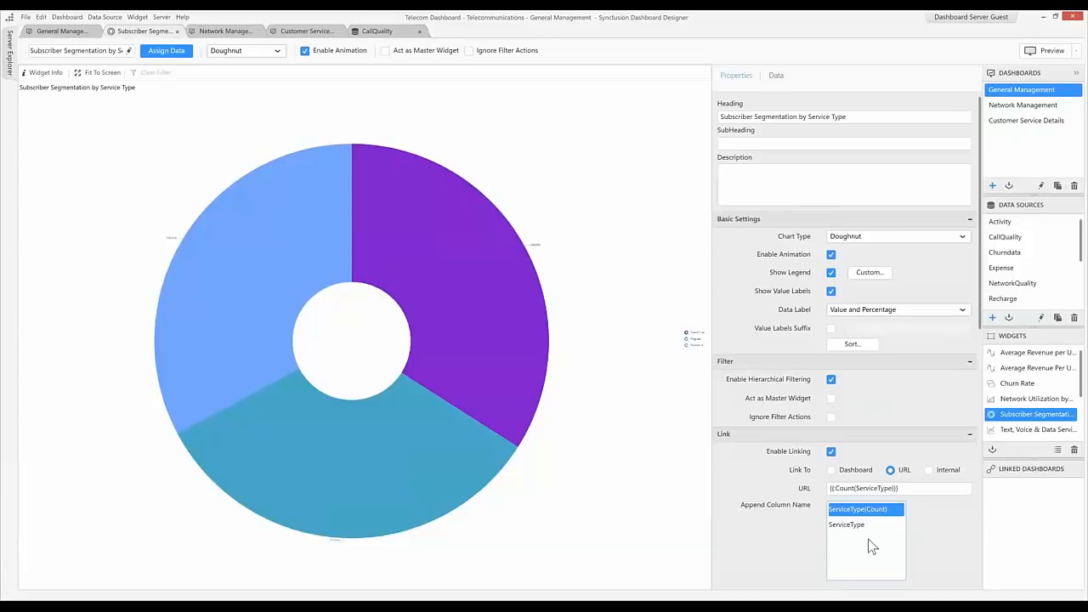
{"action": "left_click", "coordinate": [930, 470]}
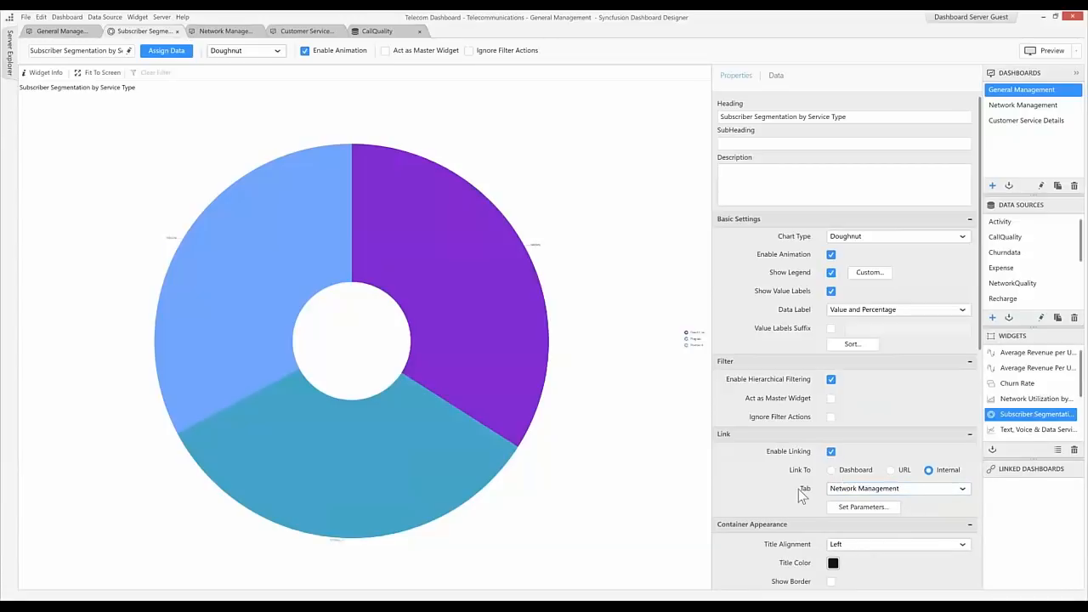
{"action": "left_click", "coordinate": [831, 452]}
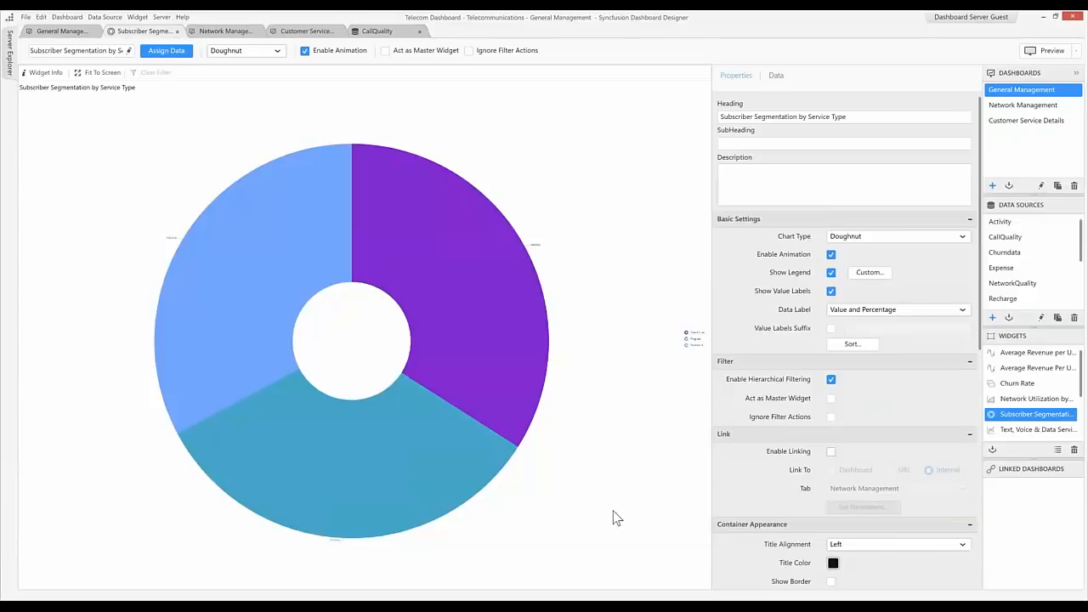
Add SubscriberName to the doughnut chart's columns with multi-level drill enabled, and test the drill on the purple segment
{"action": "mouse_move", "coordinate": [500, 384]}
{"action": "left_click", "coordinate": [167, 51]}
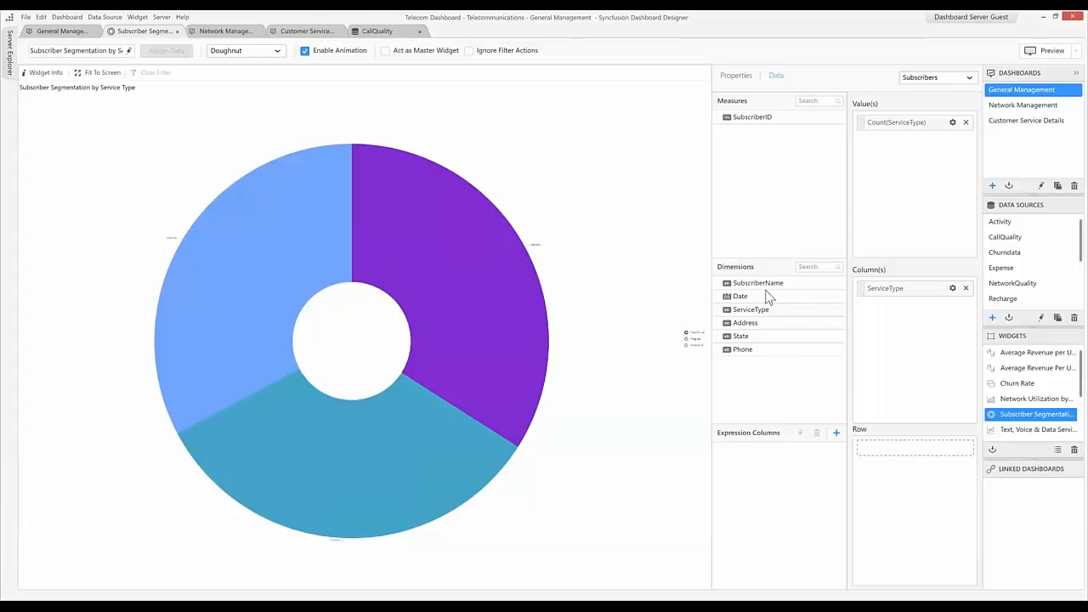
{"action": "left_click_drag", "start_coordinate": [768, 289], "coordinate": [904, 316]}
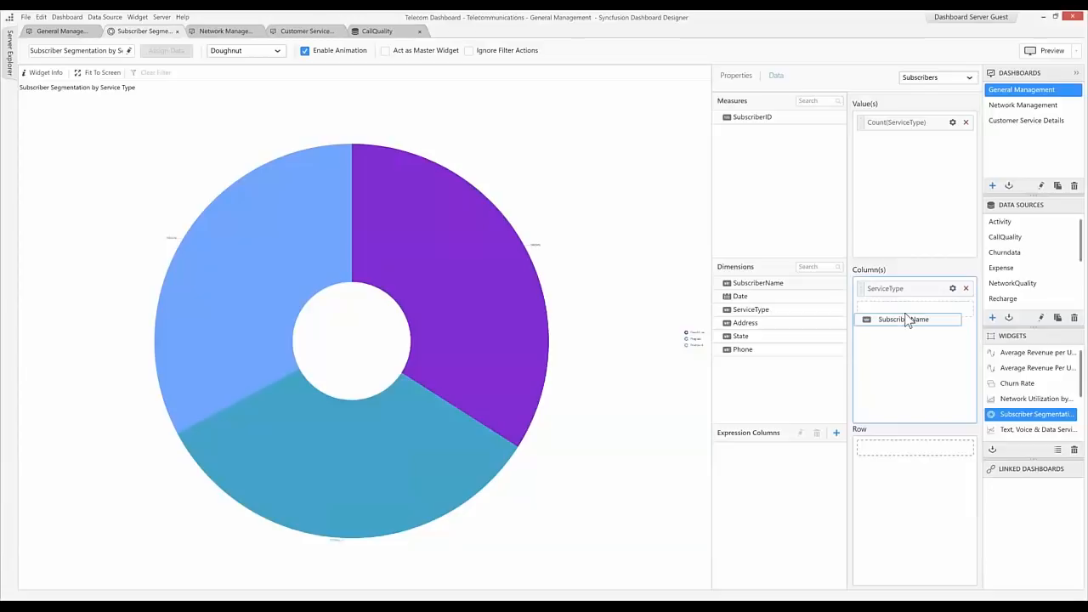
{"action": "left_click_drag", "start_coordinate": [907, 318], "coordinate": [906, 320]}
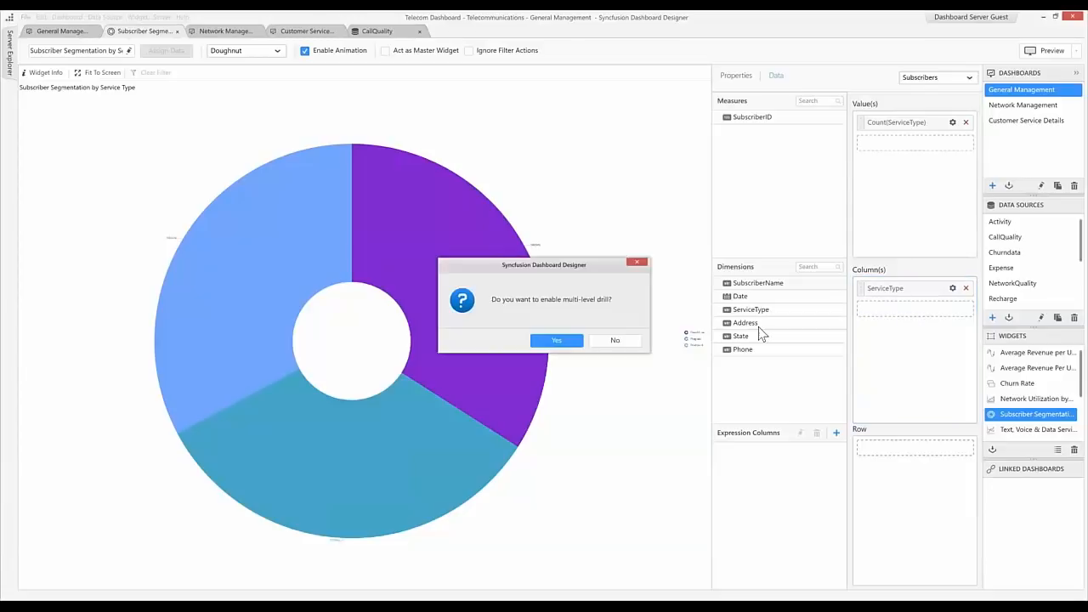
{"action": "left_click", "coordinate": [575, 343]}
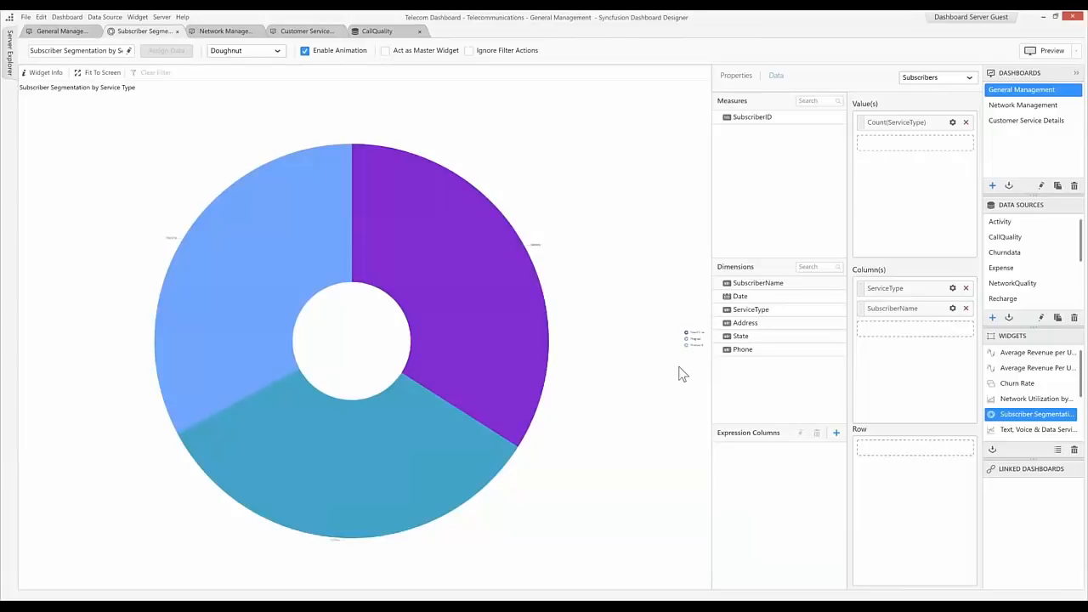
{"action": "mouse_move", "coordinate": [490, 304]}
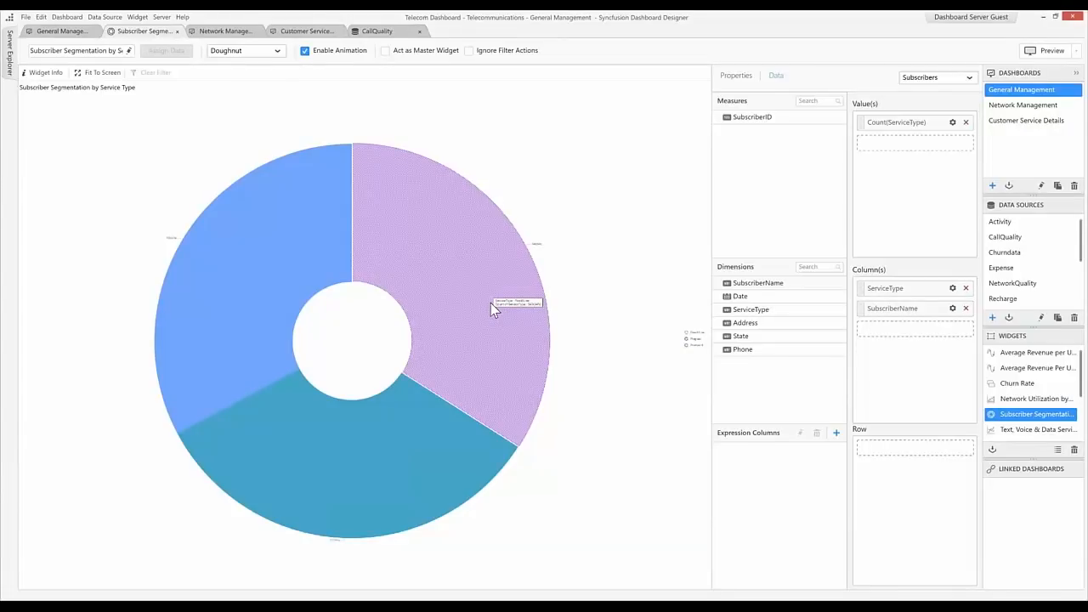
{"action": "left_click", "coordinate": [490, 302]}
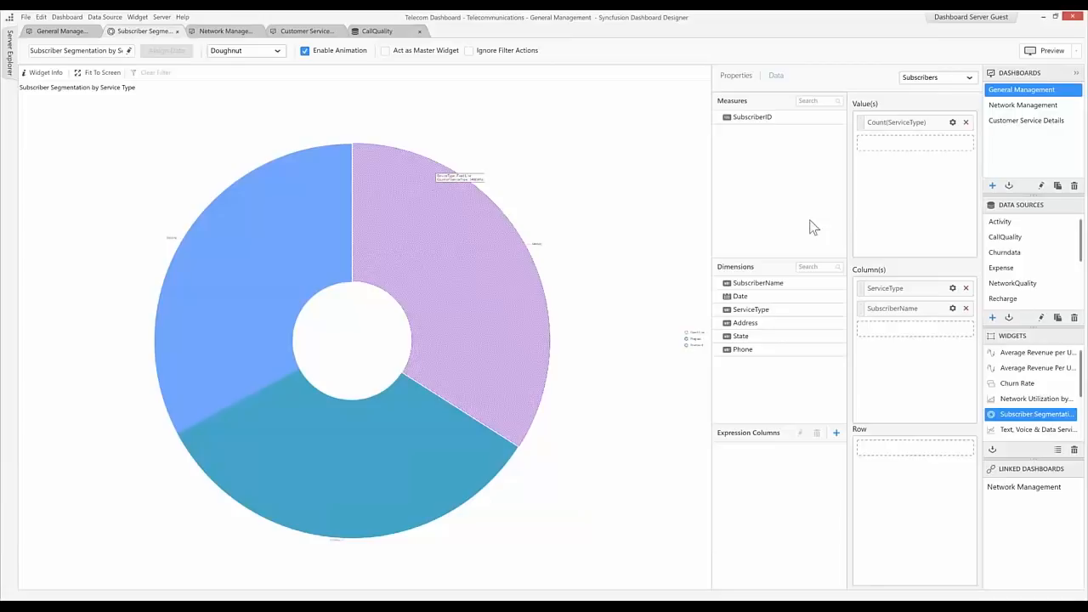
Examine the Count(ServiceType) value's aggregation and filter options, and browse the available widget types on the General Management dashboard
{"action": "left_click", "coordinate": [952, 123]}
{"action": "mouse_move", "coordinate": [966, 165]}
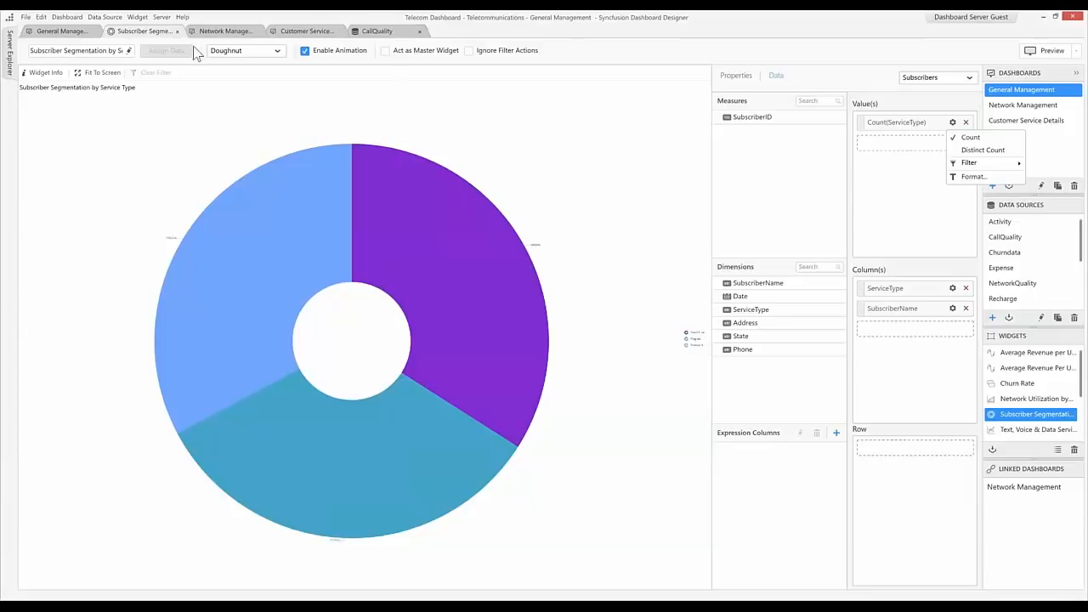
{"action": "left_click", "coordinate": [167, 206]}
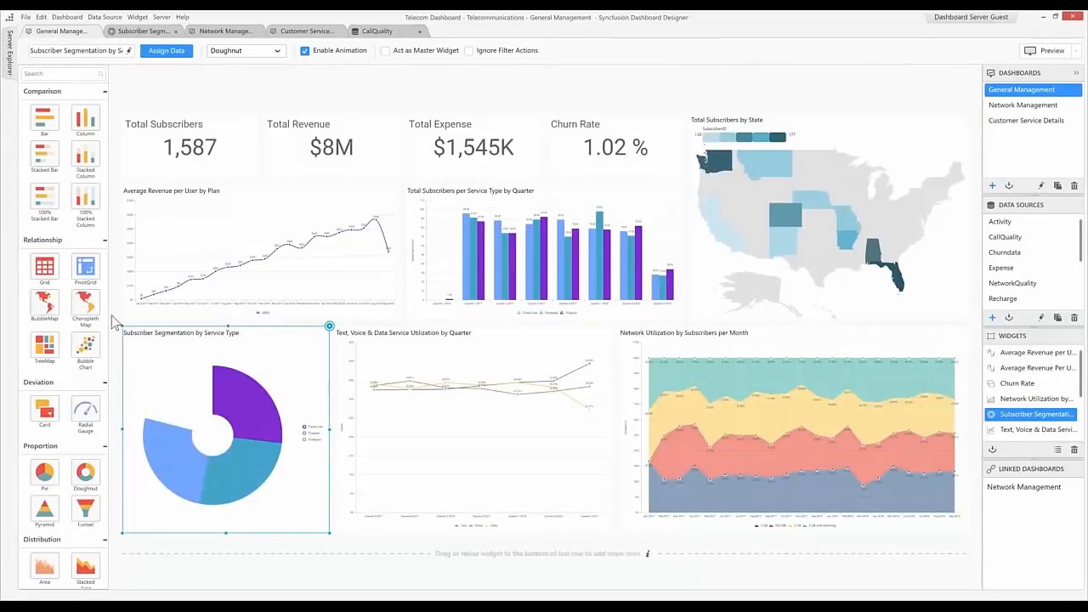
{"action": "scroll", "coordinate": [109, 425], "scroll_direction": "down", "scroll_amount": 3}
{"action": "scroll", "coordinate": [111, 476], "scroll_direction": "down", "scroll_amount": 10}
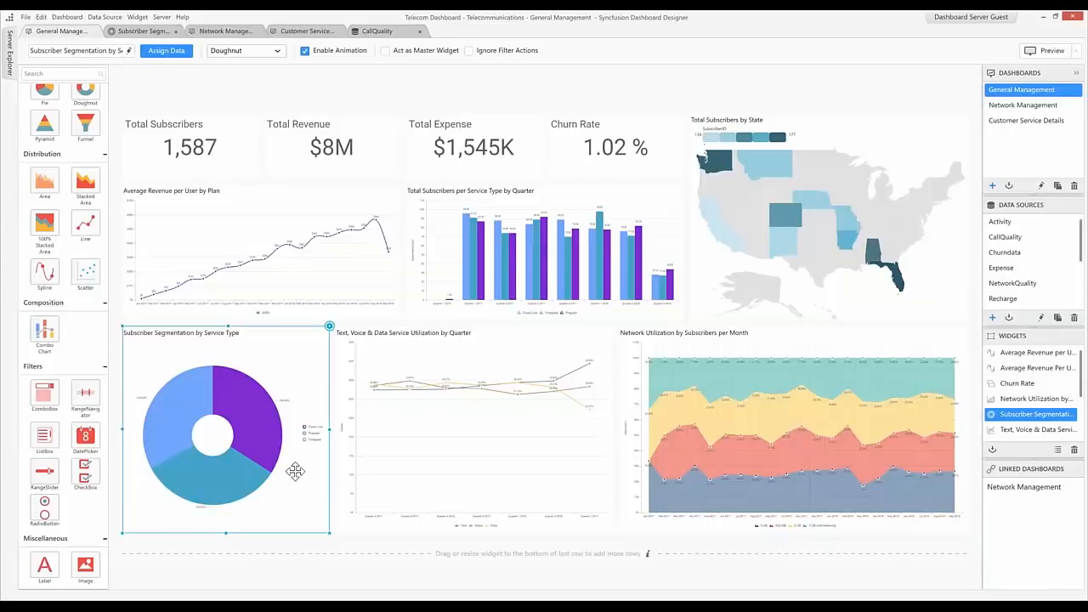
Make the Total Subscribers by State map a master widget and review its listener widgets in the dashboard filters configuration
{"action": "left_click", "coordinate": [775, 264]}
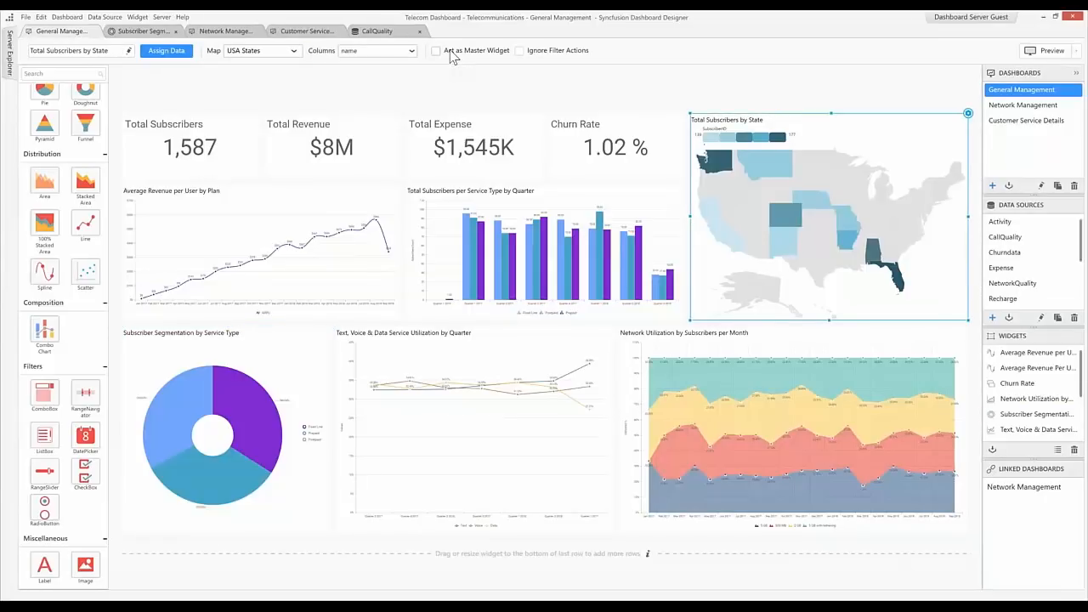
{"action": "left_click", "coordinate": [451, 53]}
{"action": "left_click", "coordinate": [66, 17]}
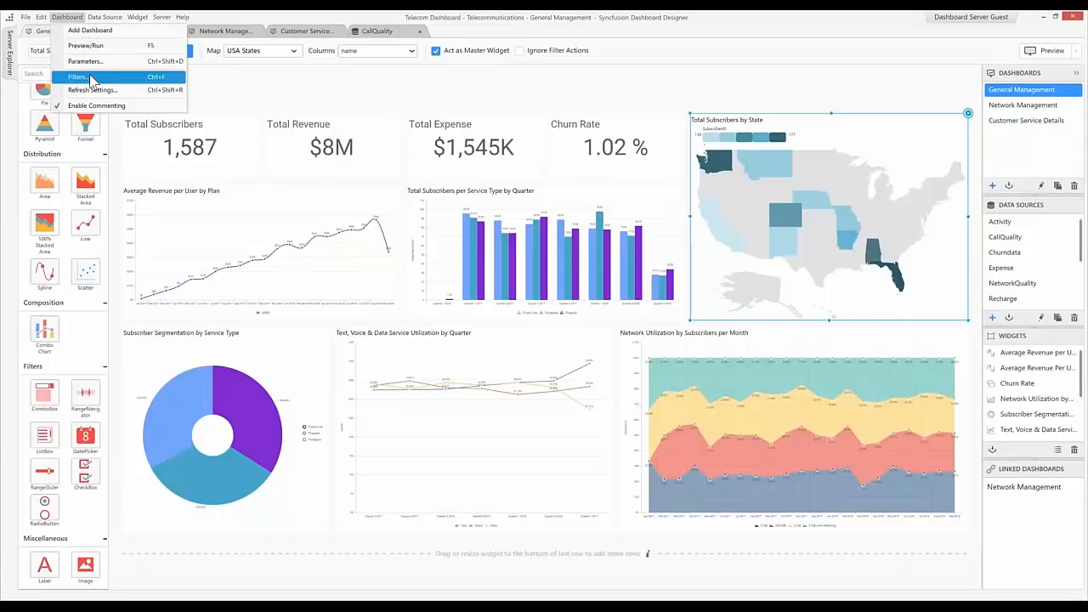
{"action": "left_click", "coordinate": [91, 79]}
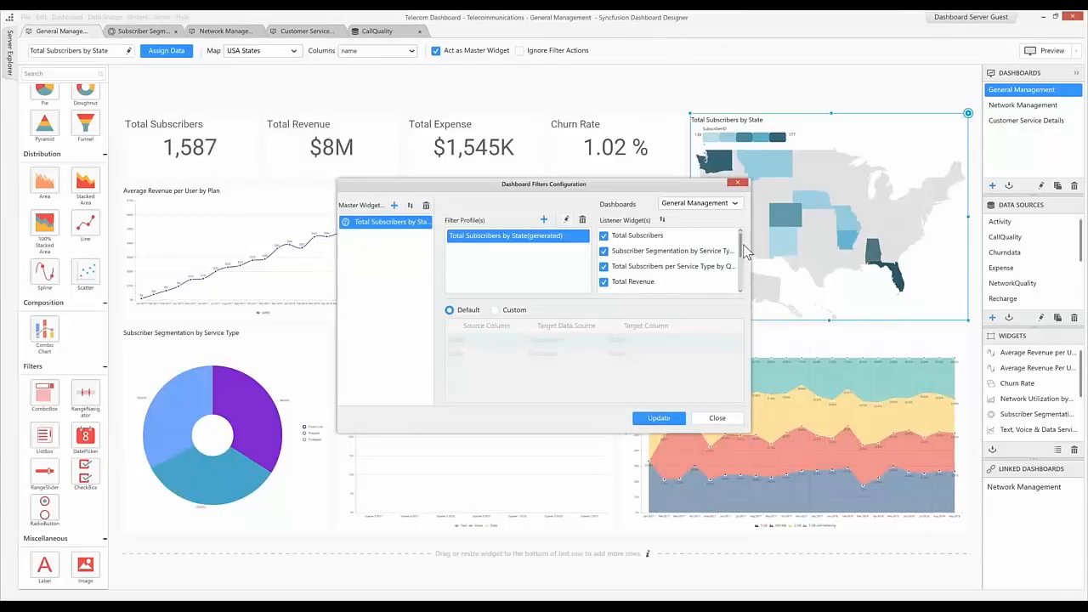
{"action": "mouse_move", "coordinate": [740, 251]}
{"action": "left_mouse_down"}
{"action": "mouse_move", "coordinate": [737, 285]}
{"action": "mouse_move", "coordinate": [738, 235]}
{"action": "left_mouse_up"}
{"action": "left_click", "coordinate": [724, 417]}
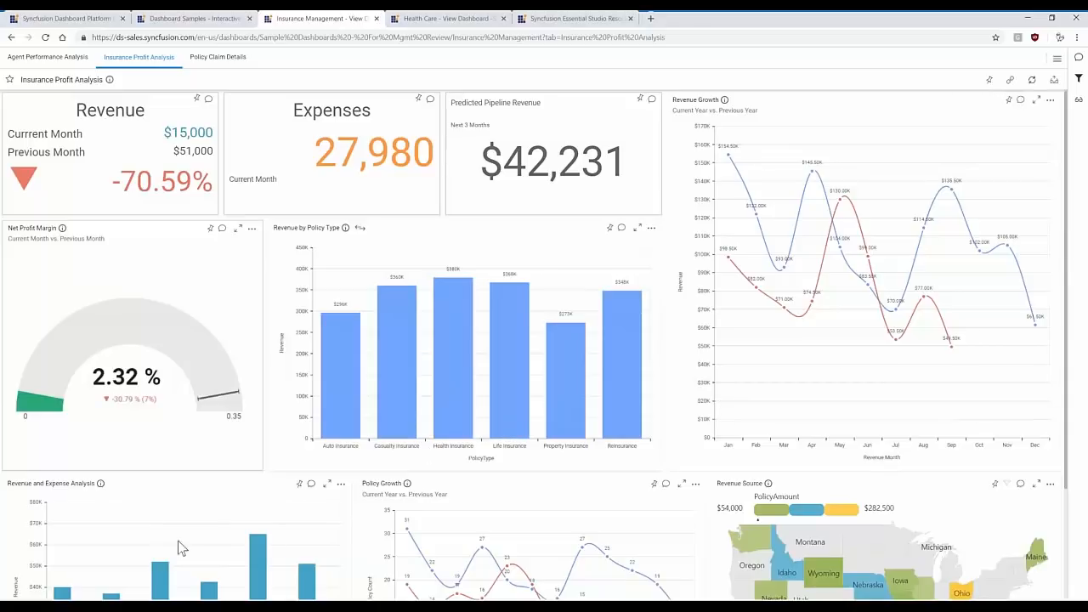
Switch to Dashboard Designer and open the auto-refresh timer in the General Management dashboard's refresh settings
{"action": "left_click", "coordinate": [225, 607]}
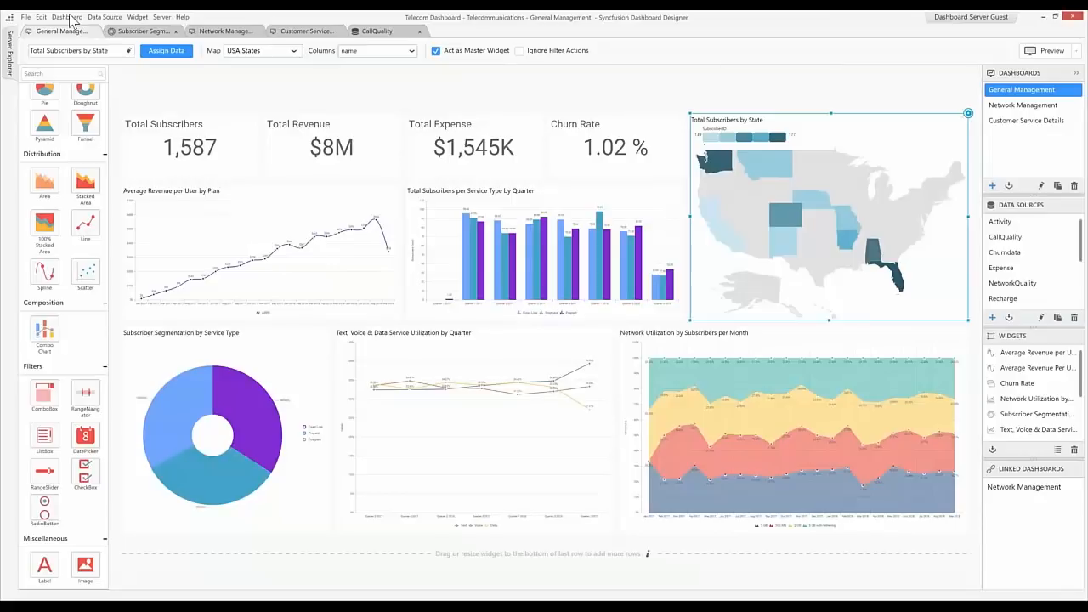
{"action": "left_click", "coordinate": [70, 17]}
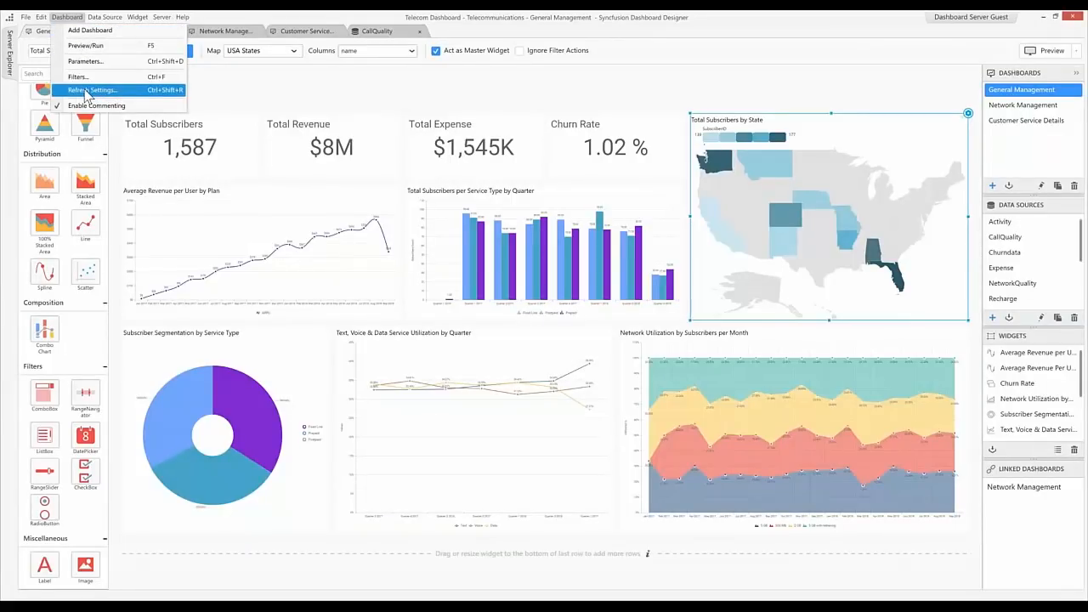
{"action": "left_click", "coordinate": [85, 90]}
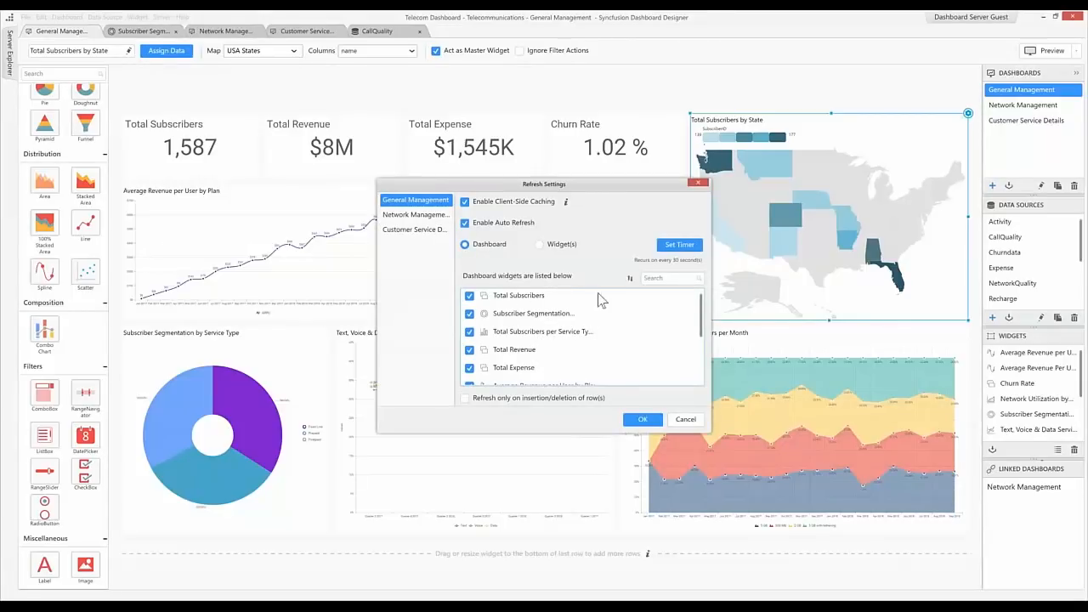
{"action": "left_click", "coordinate": [690, 246]}
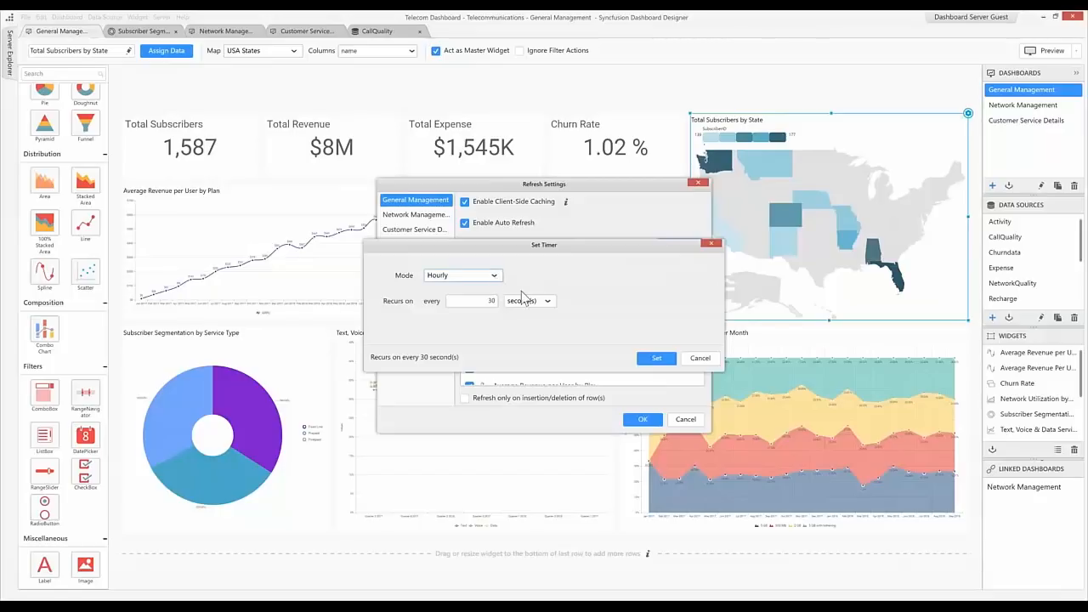
Try the refresh timer's hourly, daily and weekly recurrence options, and discard the timer changes
{"action": "left_click", "coordinate": [545, 303]}
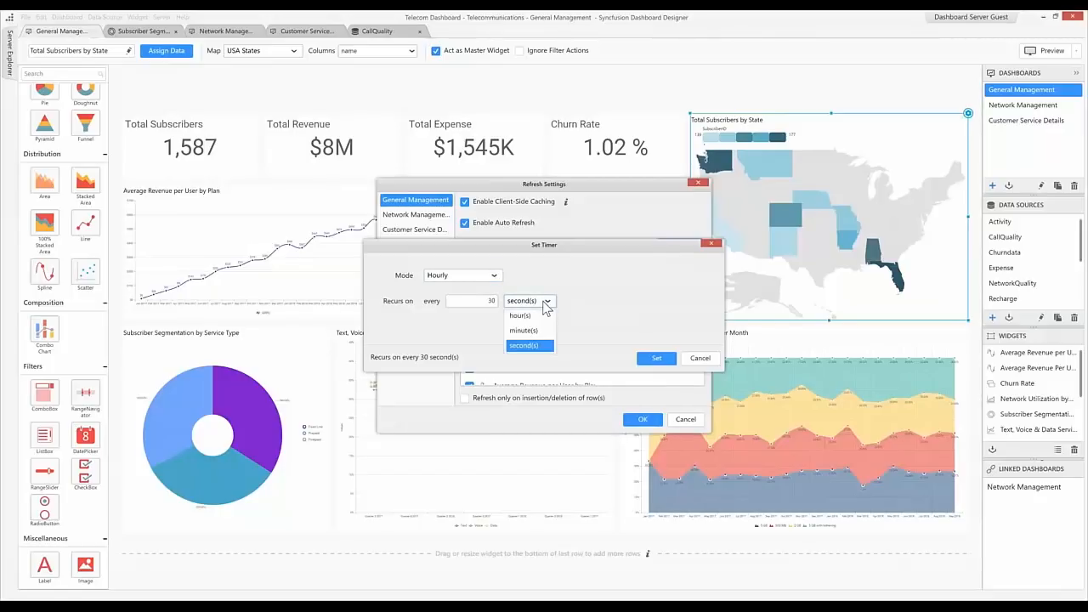
{"action": "left_click", "coordinate": [488, 305]}
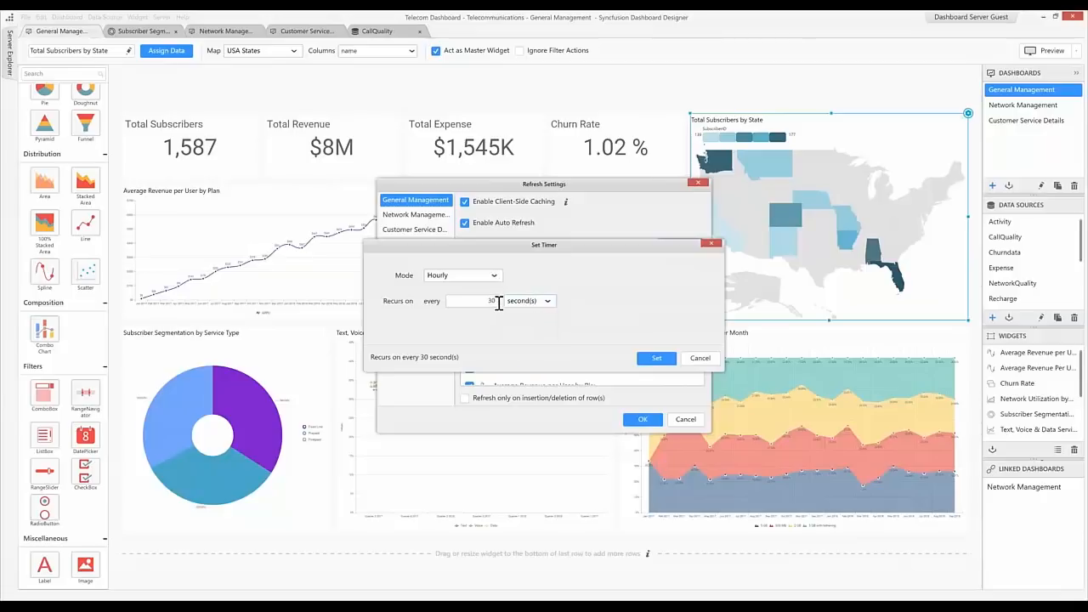
{"action": "left_click_drag", "start_coordinate": [486, 301], "coordinate": [505, 304]}
{"action": "type", "text": "1"}
{"action": "left_click", "coordinate": [495, 279]}
{"action": "left_click", "coordinate": [482, 303]}
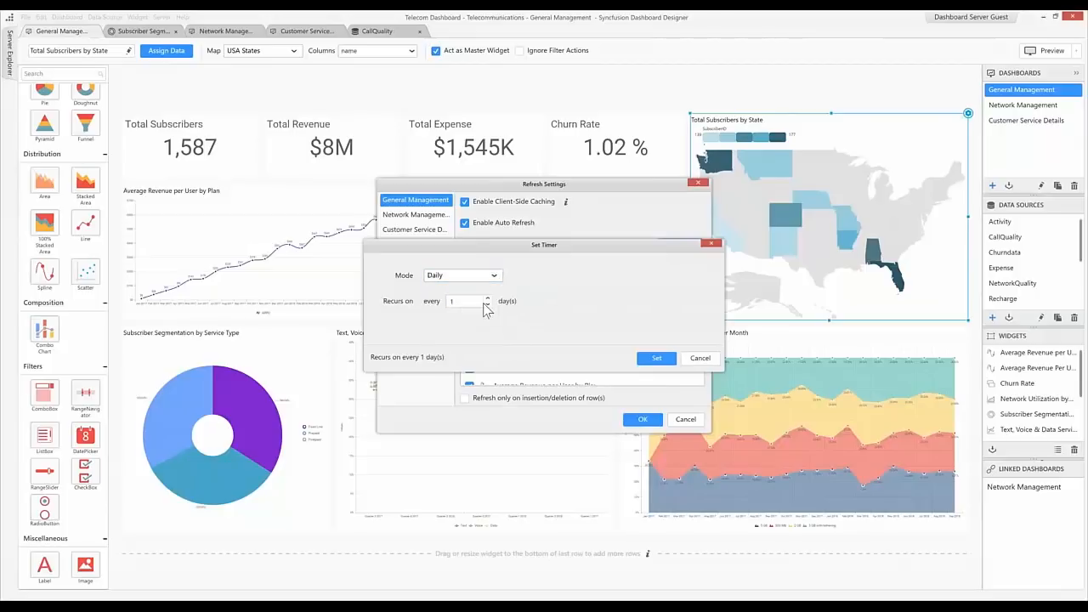
{"action": "left_click", "coordinate": [496, 279]}
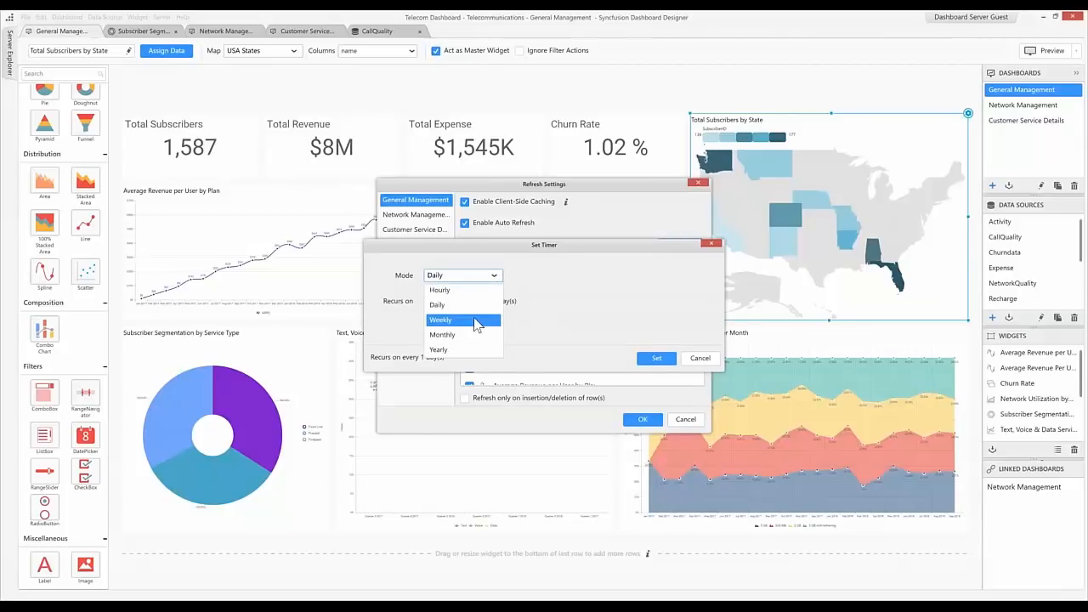
{"action": "left_click", "coordinate": [478, 320]}
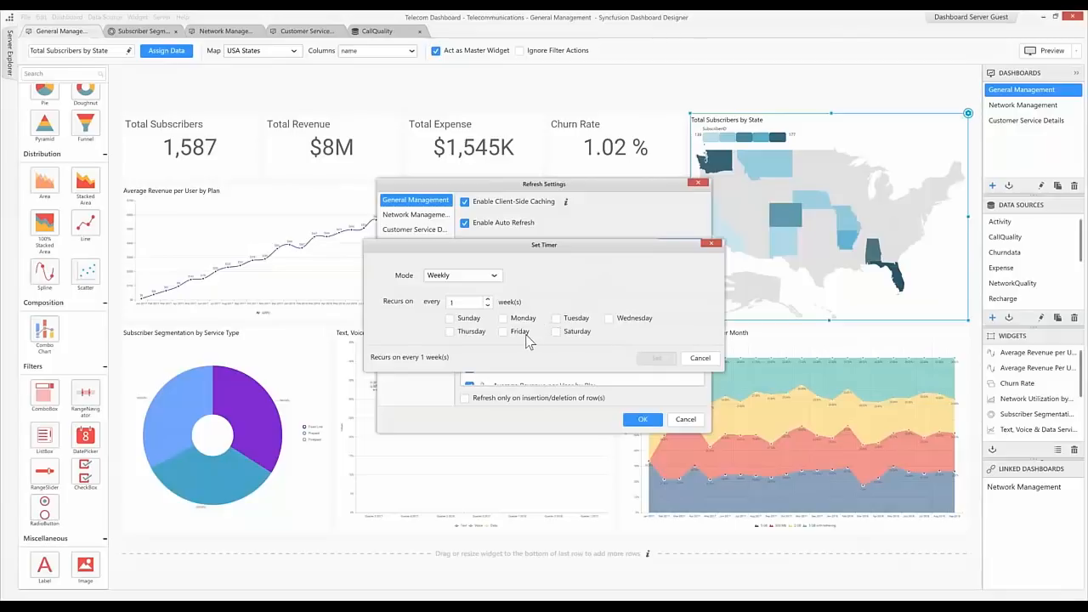
{"action": "left_click", "coordinate": [700, 358]}
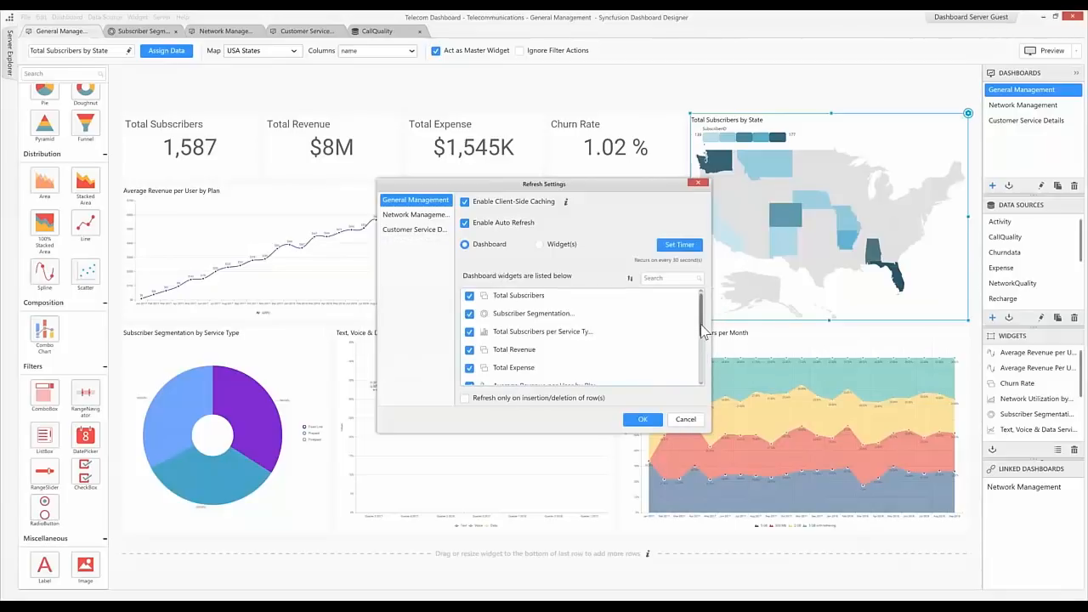
Switch auto refresh to individual widgets and include Total Subscribers, Subscriber Segmentation and Total Subscribers per Service Type
{"action": "mouse_move", "coordinate": [702, 349]}
{"action": "left_mouse_down"}
{"action": "mouse_move", "coordinate": [701, 381]}
{"action": "mouse_move", "coordinate": [697, 334]}
{"action": "left_mouse_up"}
{"action": "left_click", "coordinate": [541, 246]}
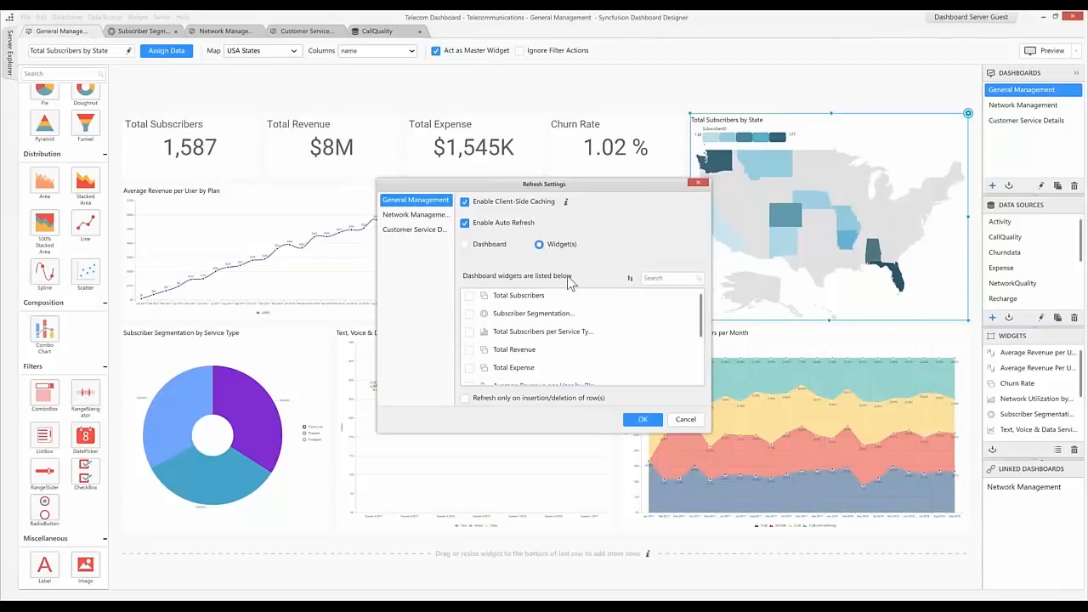
{"action": "left_click", "coordinate": [469, 296]}
{"action": "left_click", "coordinate": [469, 314]}
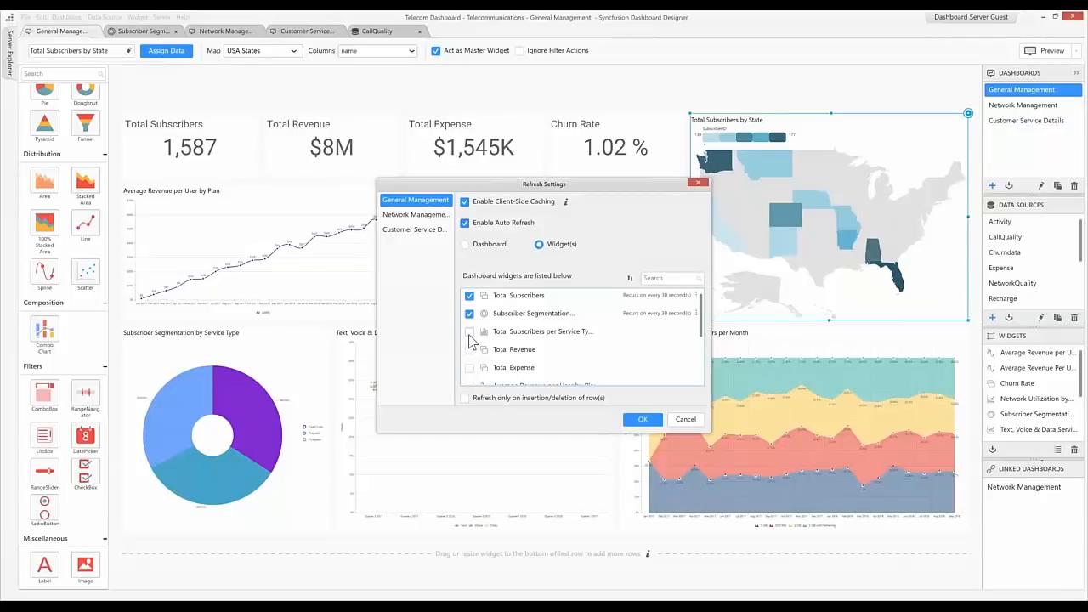
{"action": "left_click", "coordinate": [469, 332]}
Set the Total Subscribers widget's timer to recur every 1 second, and cancel the refresh settings
{"action": "left_click", "coordinate": [698, 296]}
{"action": "left_click", "coordinate": [725, 302]}
{"action": "left_click", "coordinate": [494, 298]}
{"action": "key", "text": "BackSpace"}
{"action": "key", "text": "BackSpace"}
{"action": "type", "text": "1"}
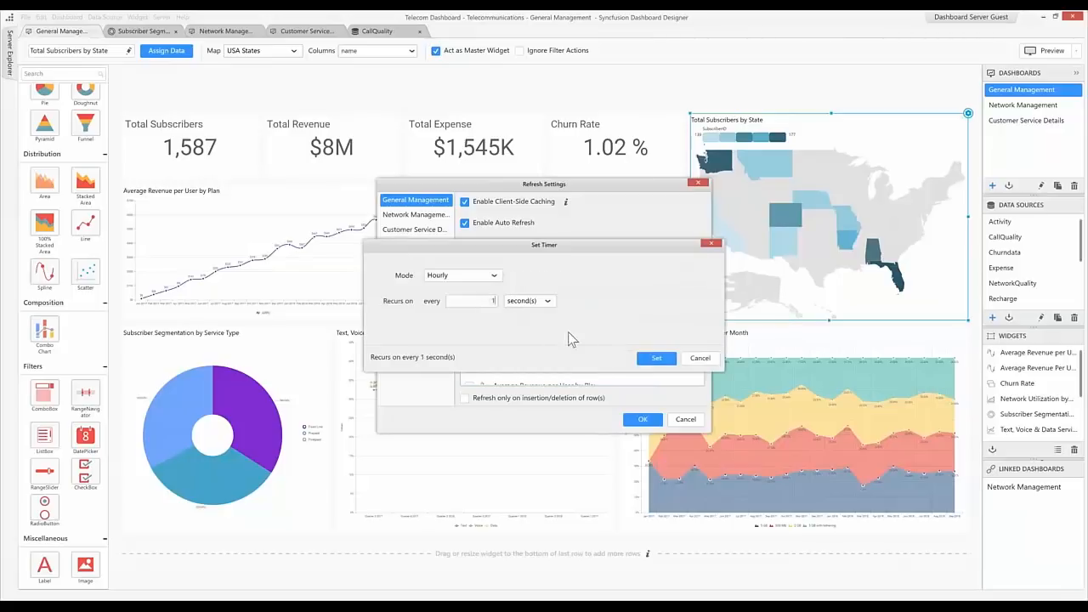
{"action": "left_click", "coordinate": [651, 359]}
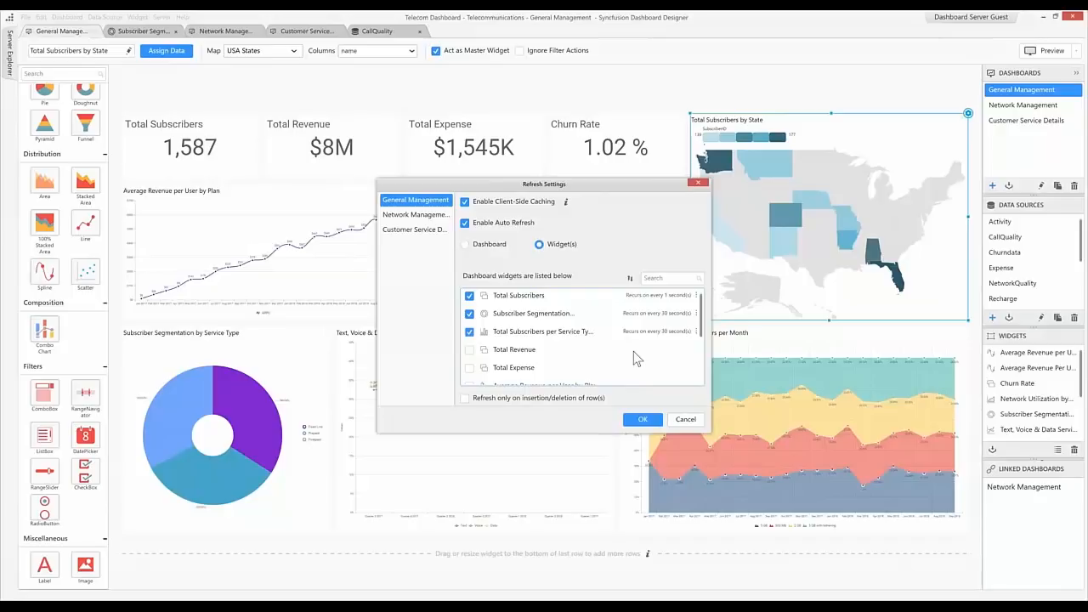
{"action": "left_click", "coordinate": [684, 420]}
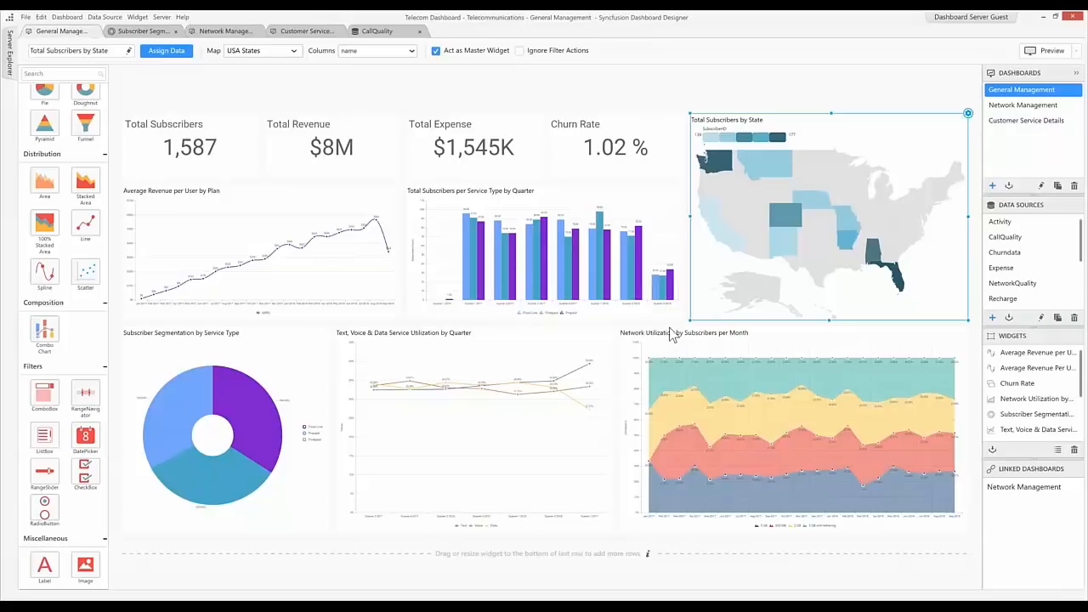
Review the dashboard server account options, open the Server Explorer and dismiss its messages
{"action": "left_click", "coordinate": [966, 18]}
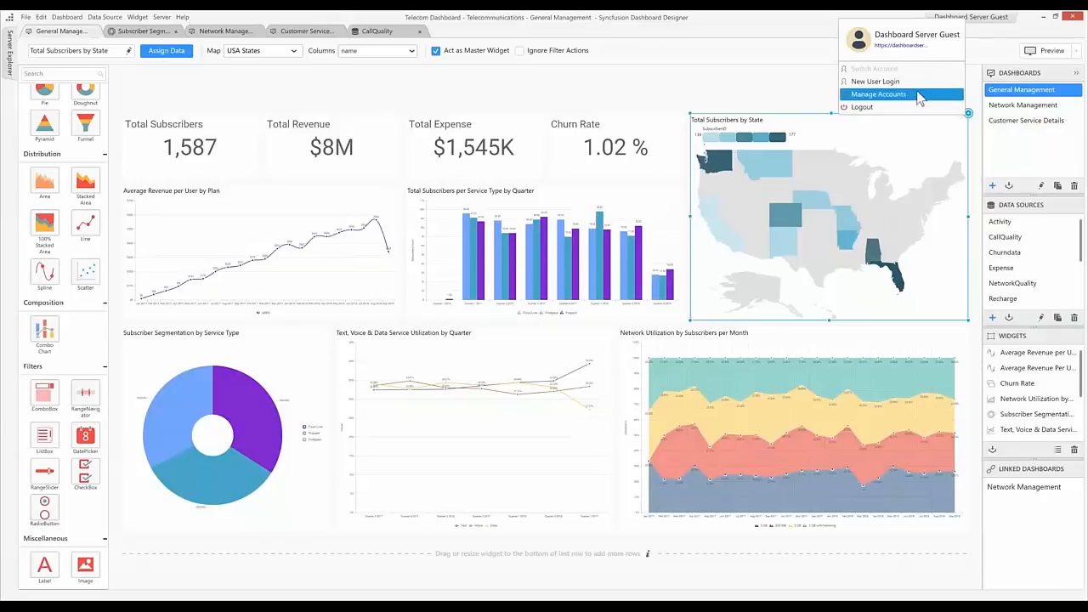
{"action": "left_click", "coordinate": [781, 76]}
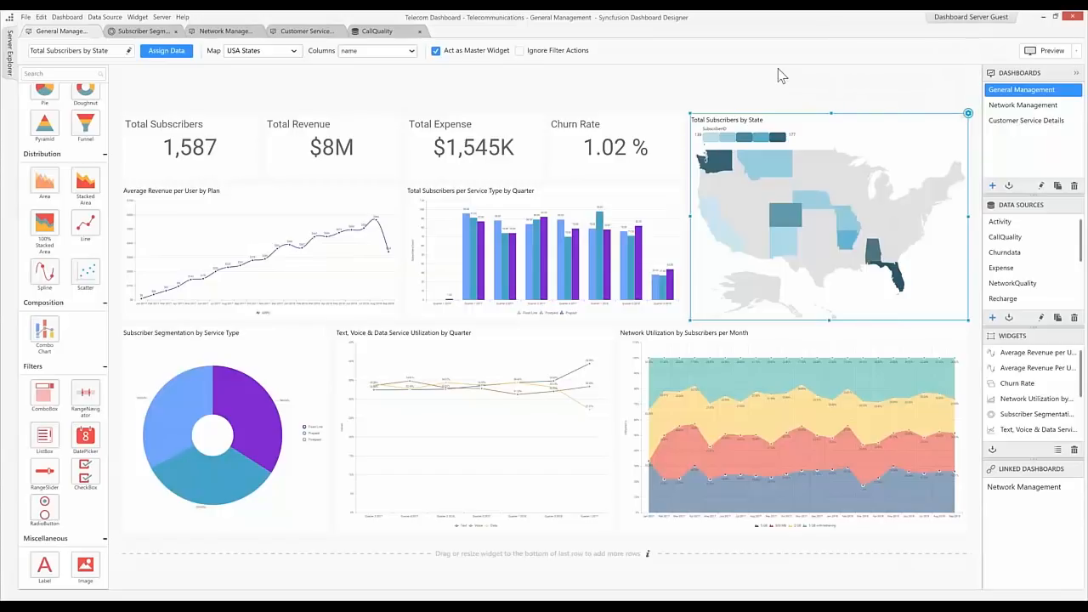
{"action": "left_click", "coordinate": [755, 85]}
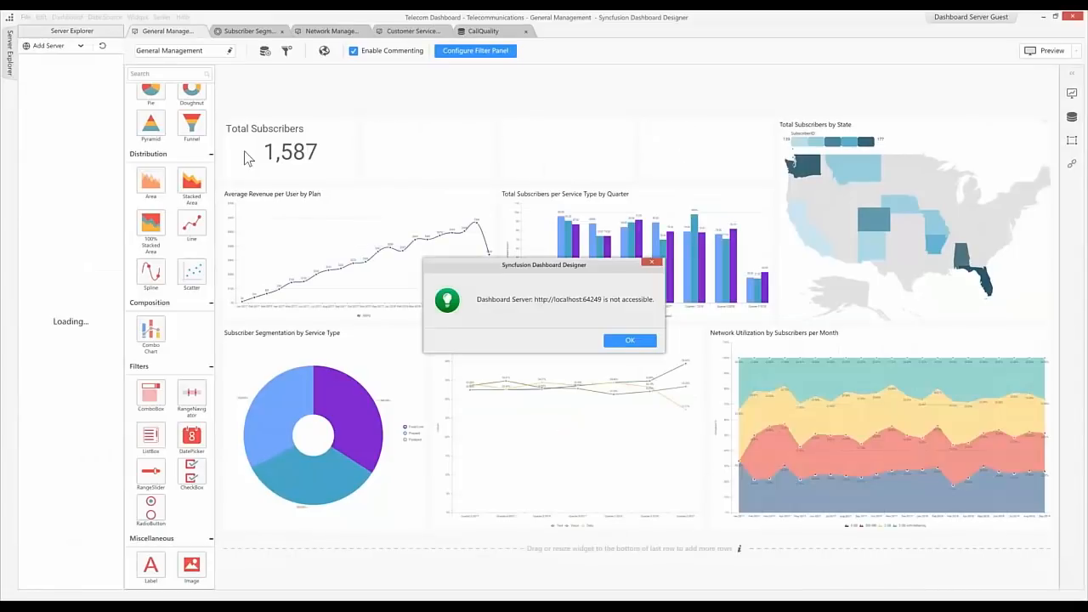
{"action": "left_click", "coordinate": [620, 344]}
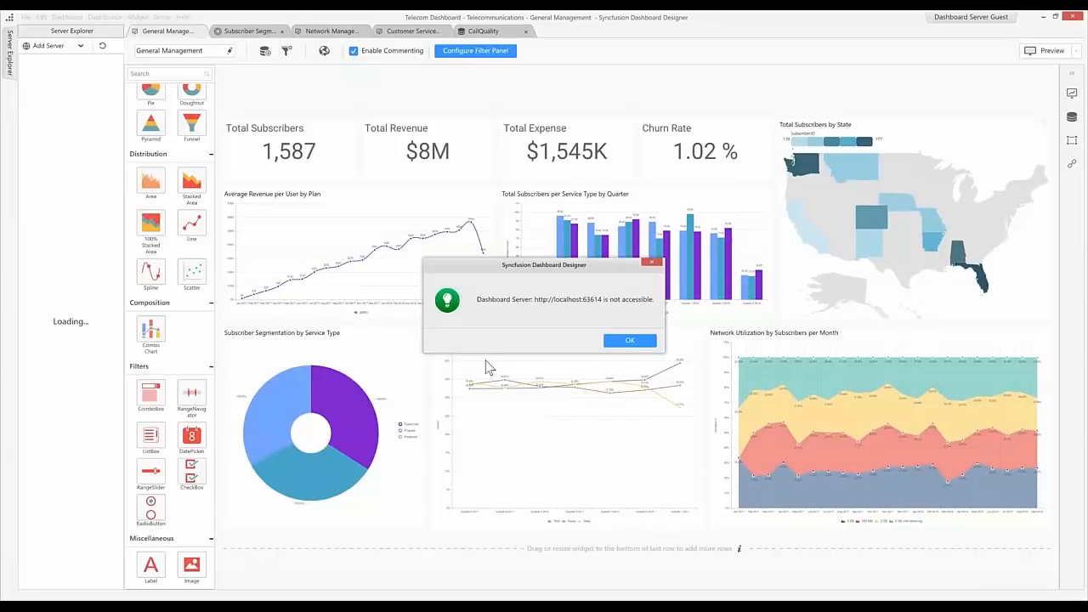
{"action": "left_click", "coordinate": [634, 340]}
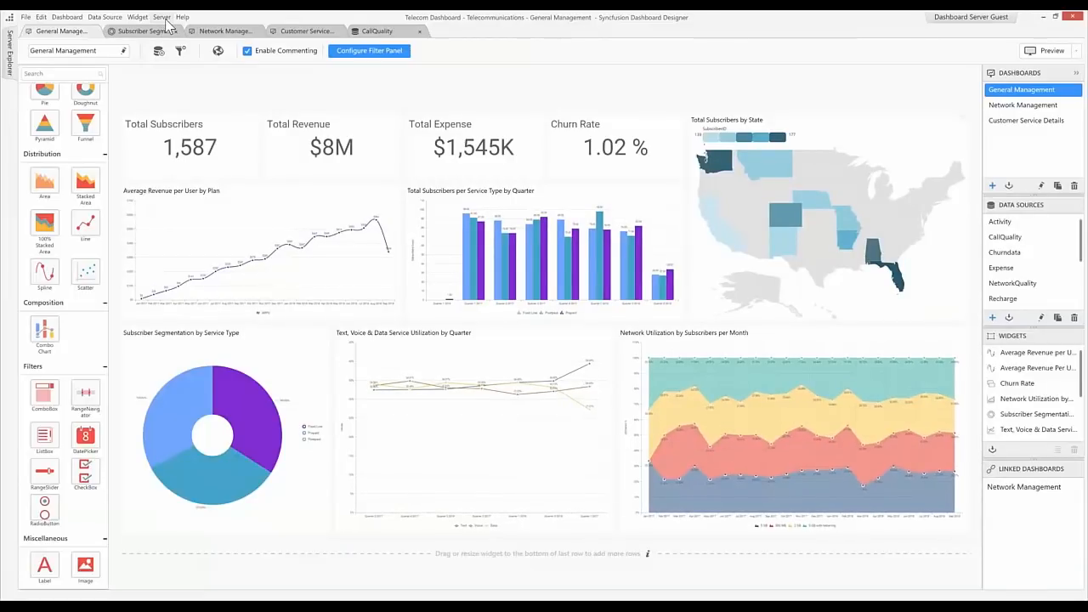
Examine the server options for publishing a dashboard or data source
{"action": "left_click", "coordinate": [162, 17]}
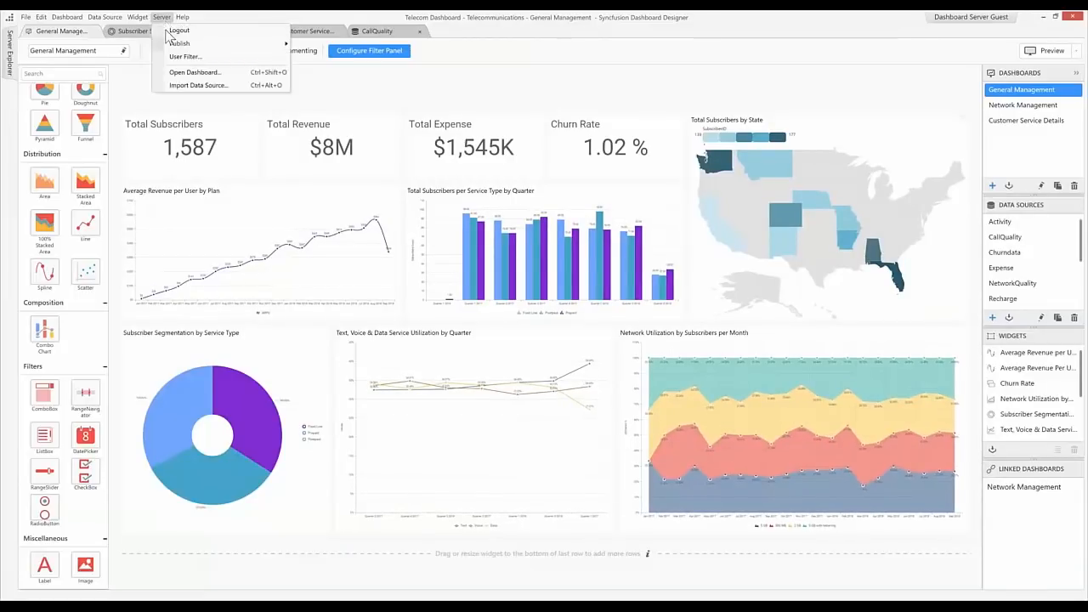
{"action": "mouse_move", "coordinate": [172, 42]}
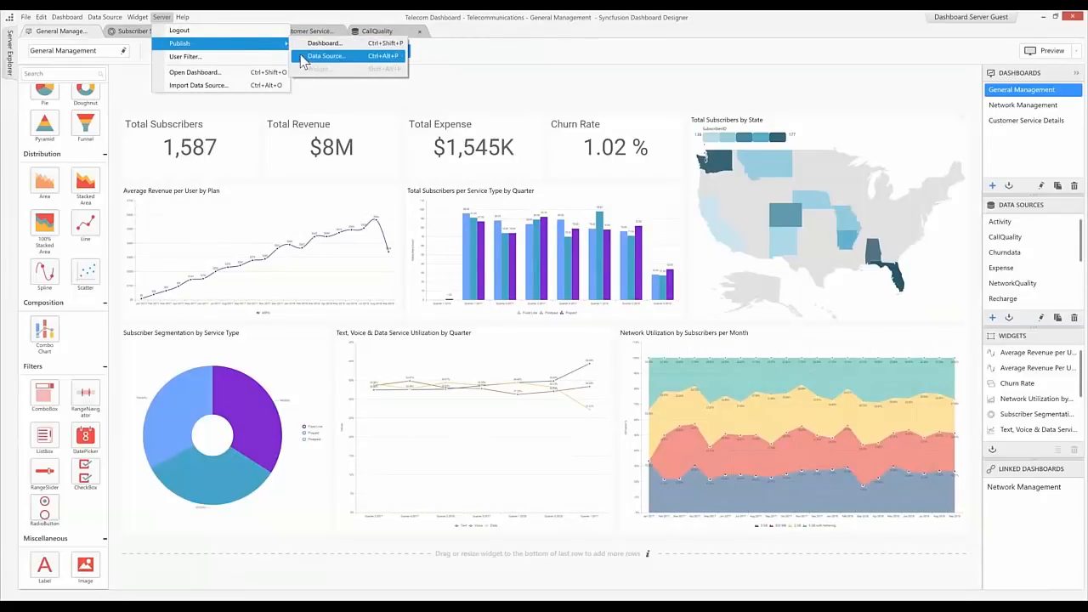
{"action": "left_click", "coordinate": [310, 100]}
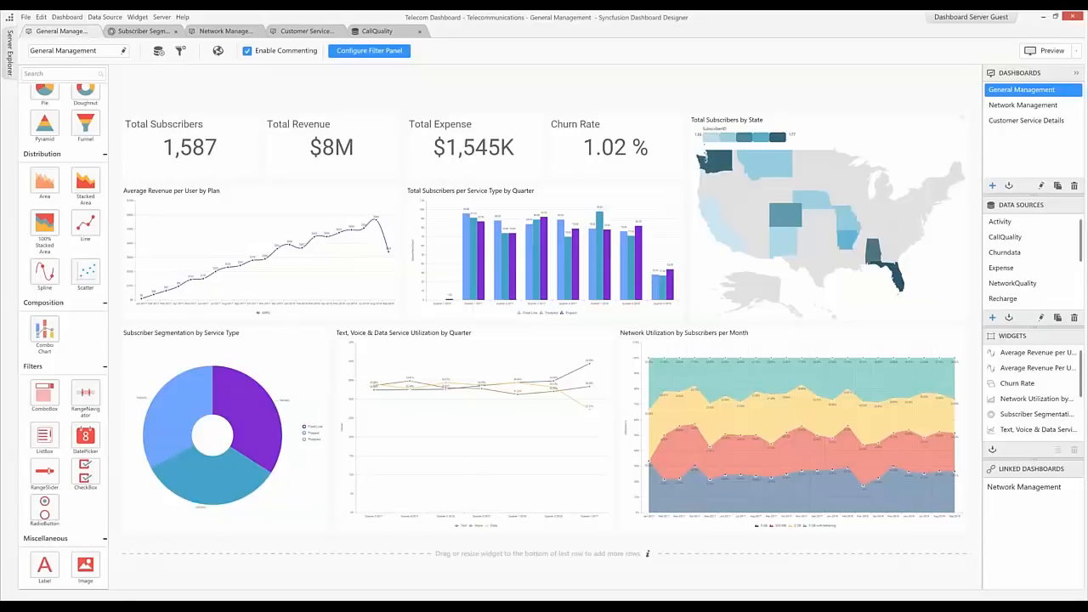
Switch to the Insurance Management dashboard in the browser and examine its Revenue by Policy Type chart
{"action": "mouse_move", "coordinate": [91, 607]}
{"action": "left_click", "coordinate": [89, 561]}
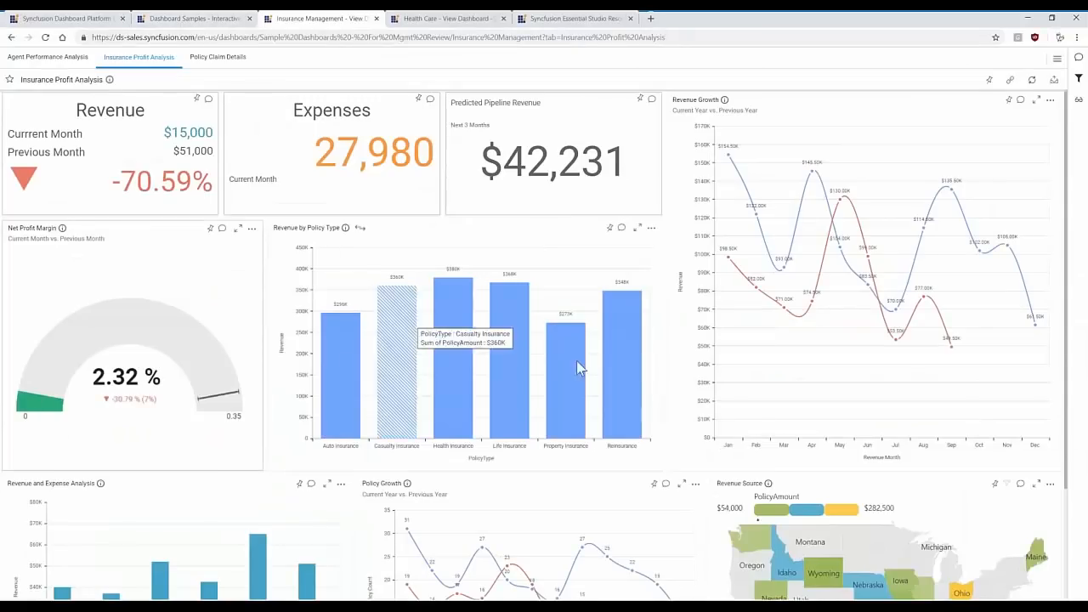
{"action": "mouse_move", "coordinate": [574, 358]}
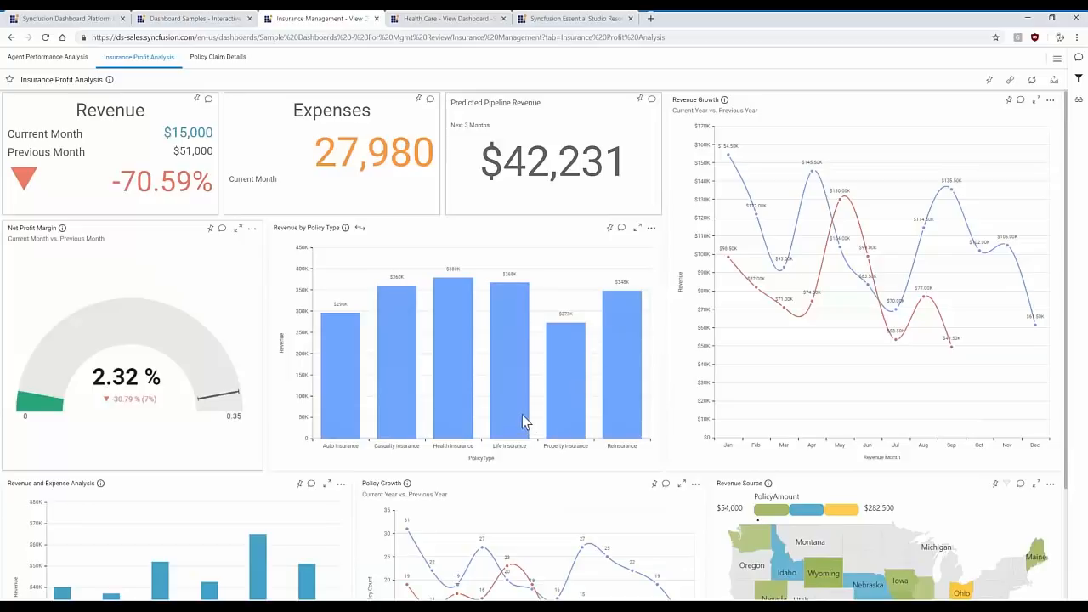
{"action": "mouse_move", "coordinate": [358, 291]}
Go to the Telecom Dashboard in the Dashboard Samples page and review its comments area and export formats
{"action": "left_click", "coordinate": [195, 19]}
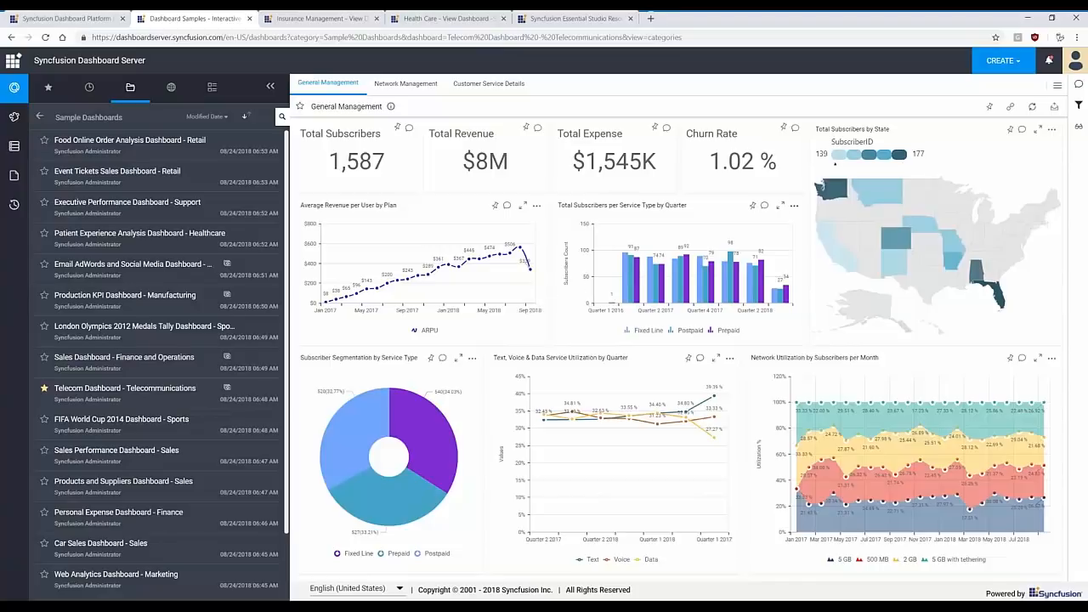
{"action": "mouse_move", "coordinate": [881, 180]}
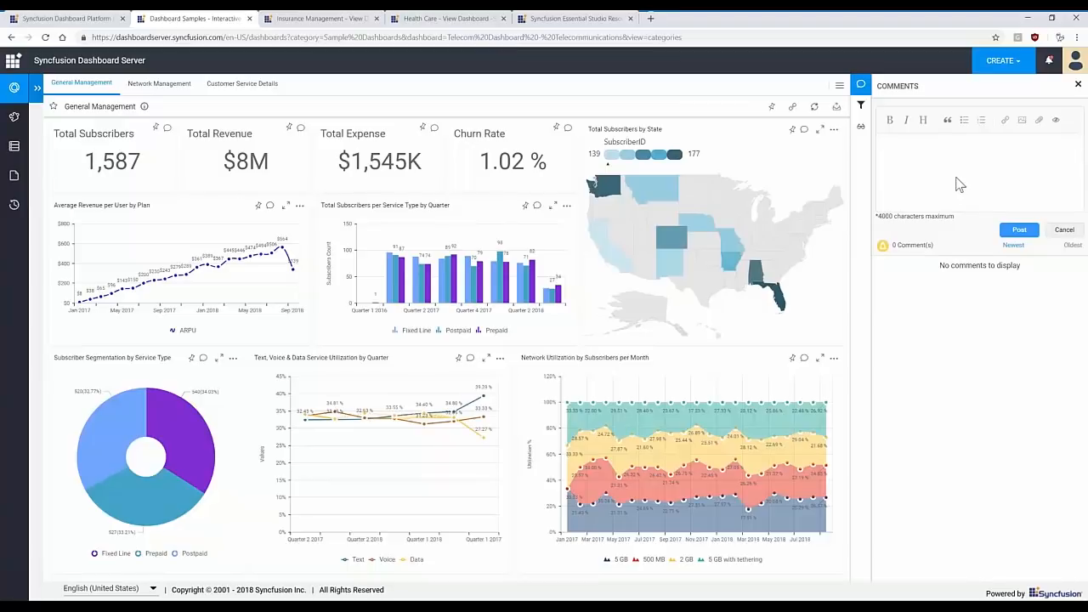
{"action": "left_click", "coordinate": [975, 158]}
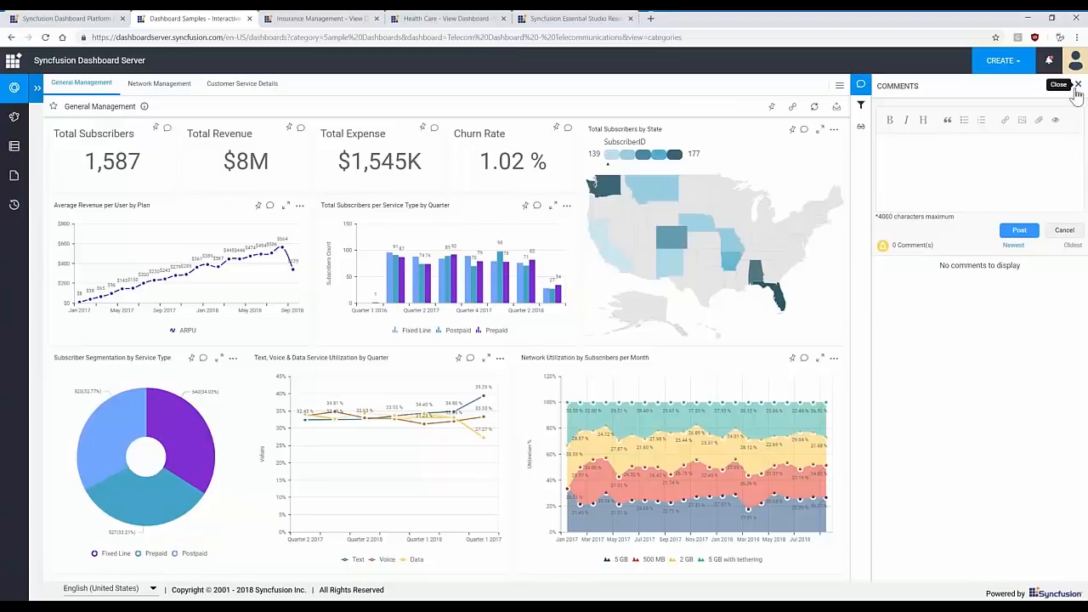
{"action": "left_click", "coordinate": [837, 110]}
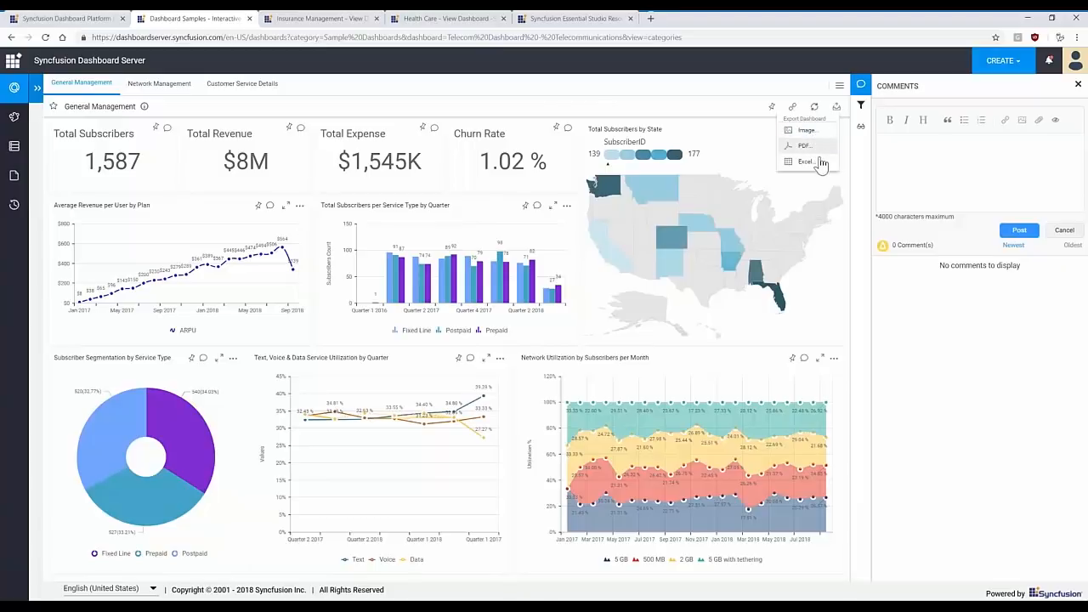
{"action": "left_click", "coordinate": [807, 83]}
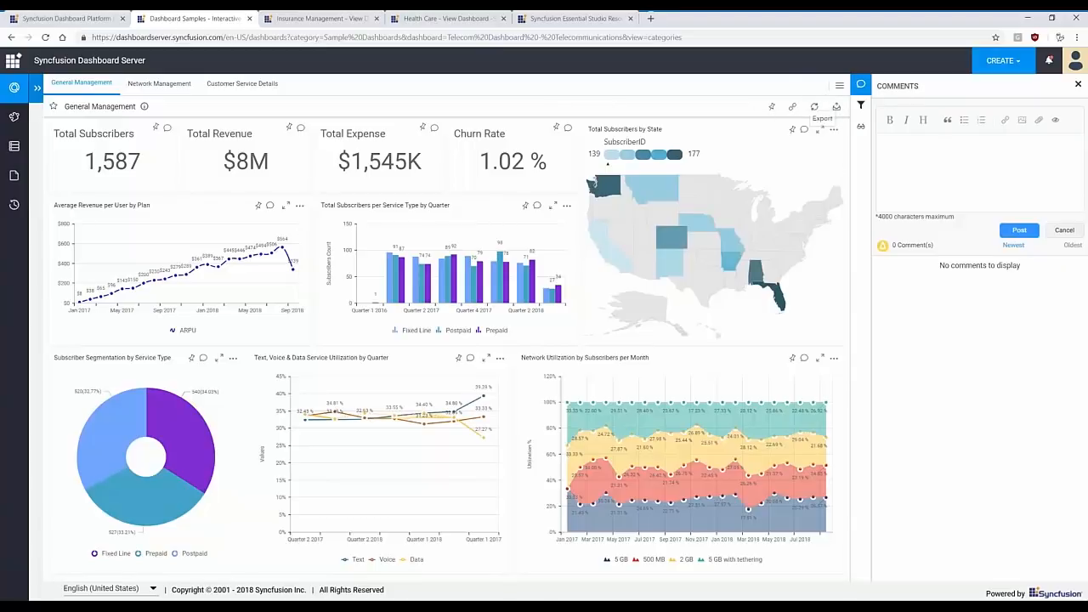
Review the Total Subscribers by State map's comment and export options, and close the dashboard comments
{"action": "left_click", "coordinate": [805, 132]}
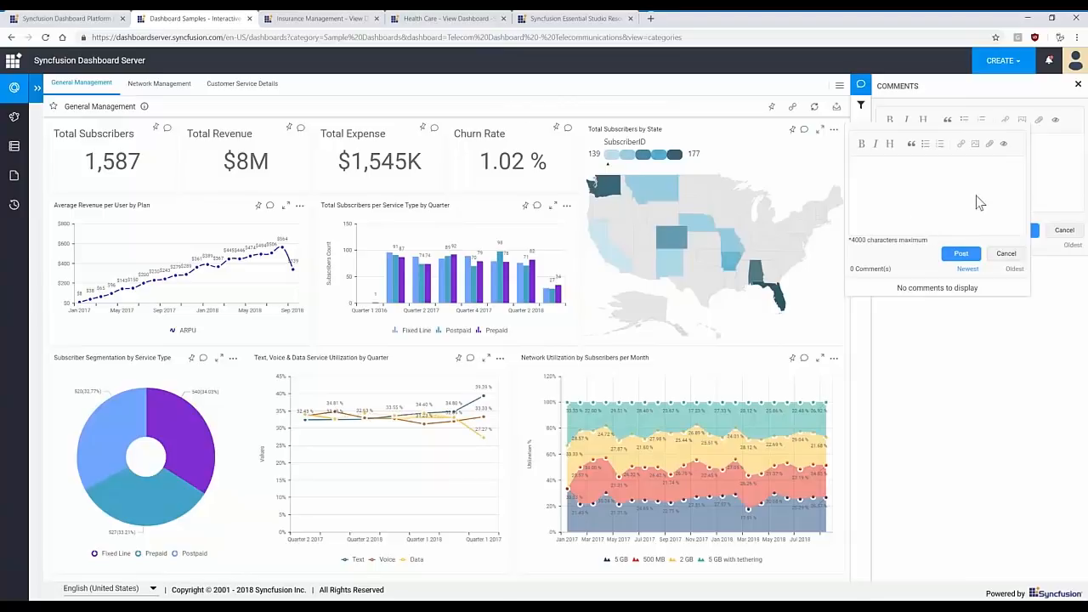
{"action": "left_click", "coordinate": [834, 129]}
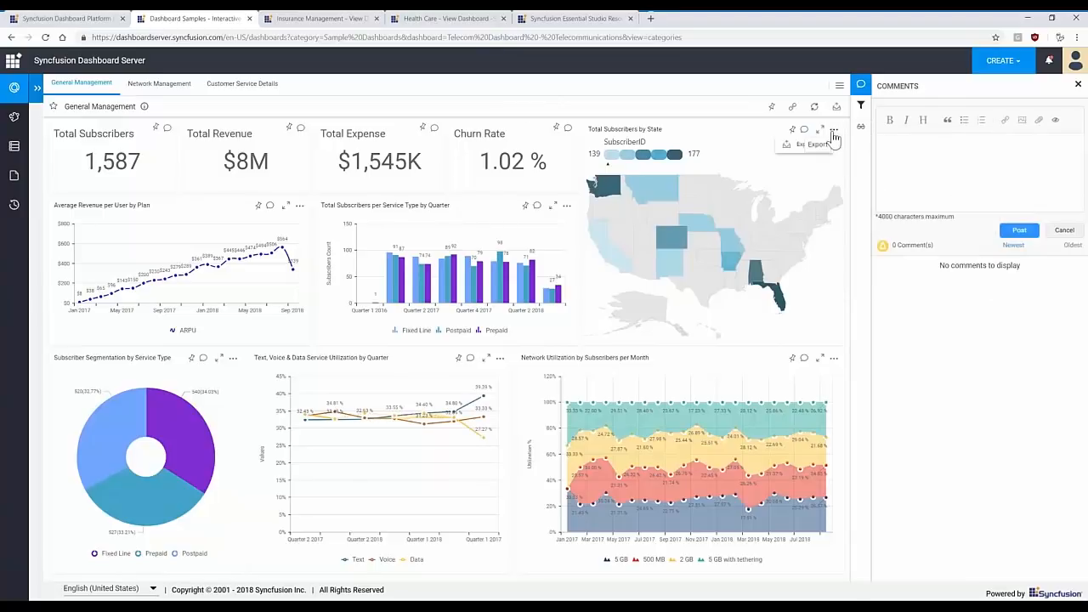
{"action": "mouse_move", "coordinate": [817, 150]}
{"action": "left_click", "coordinate": [1078, 84]}
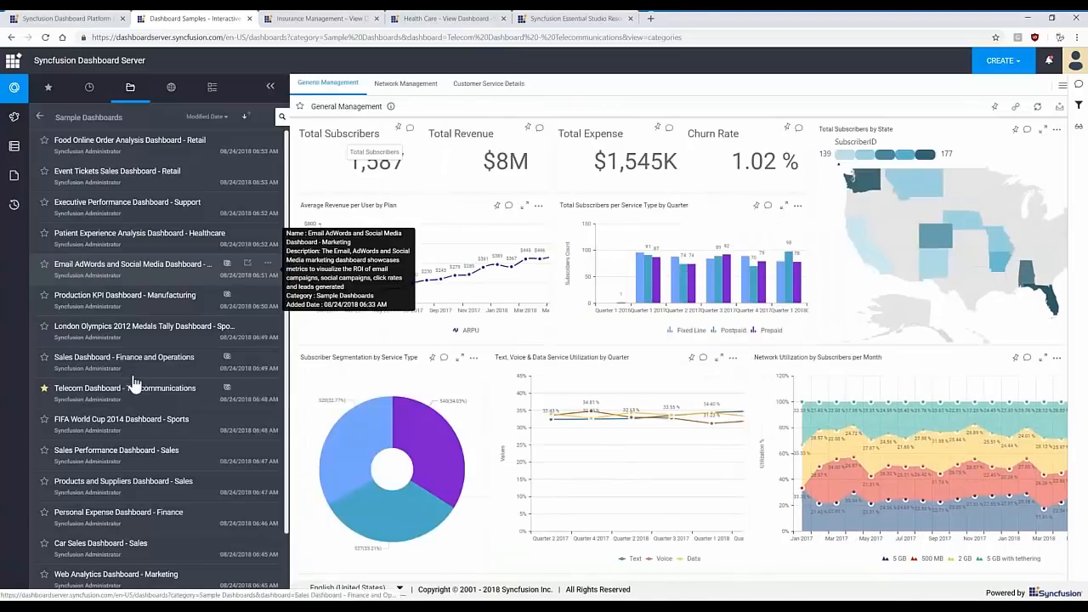
Open the Sales Dashboard - Finance and Operations sample and filter it by the product Groundnut oil
{"action": "left_click", "coordinate": [136, 366]}
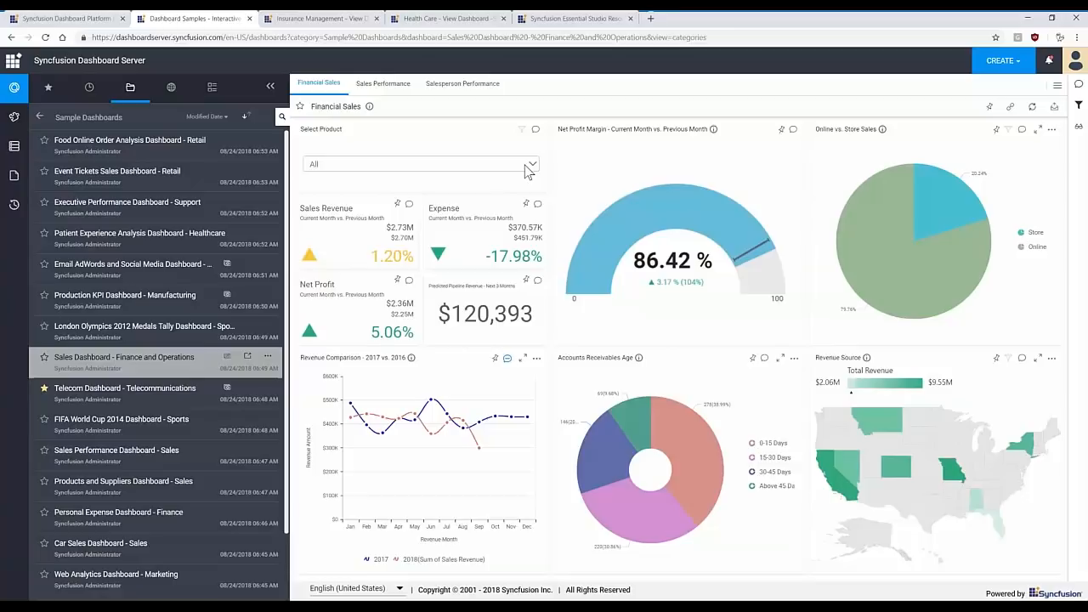
{"action": "left_click", "coordinate": [527, 164]}
{"action": "left_click", "coordinate": [340, 199]}
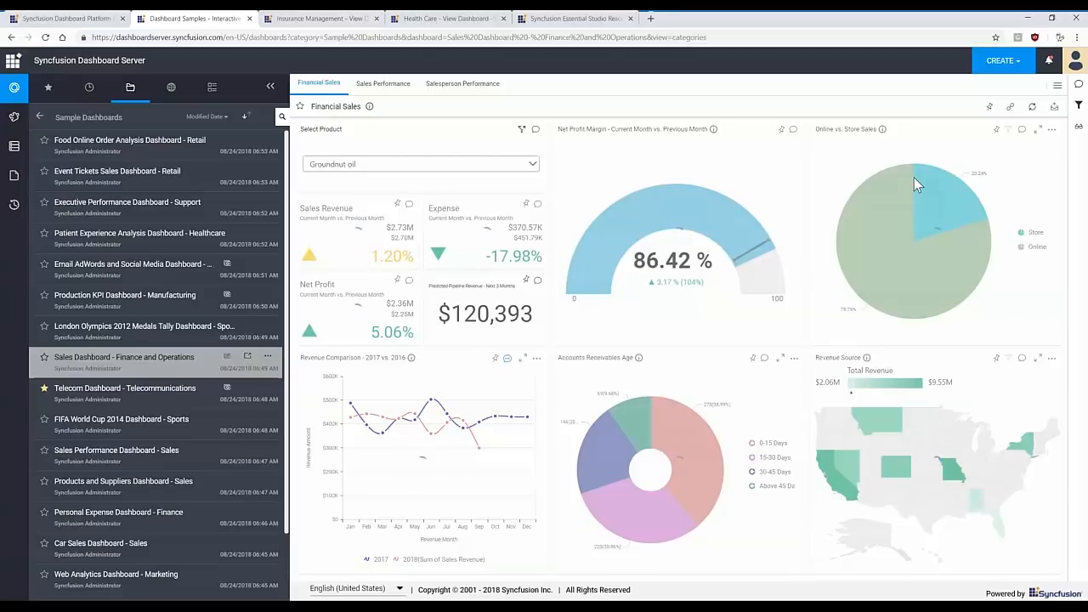
Check the saved views of the Sales Dashboard, and close the views list
{"action": "left_click", "coordinate": [1076, 127]}
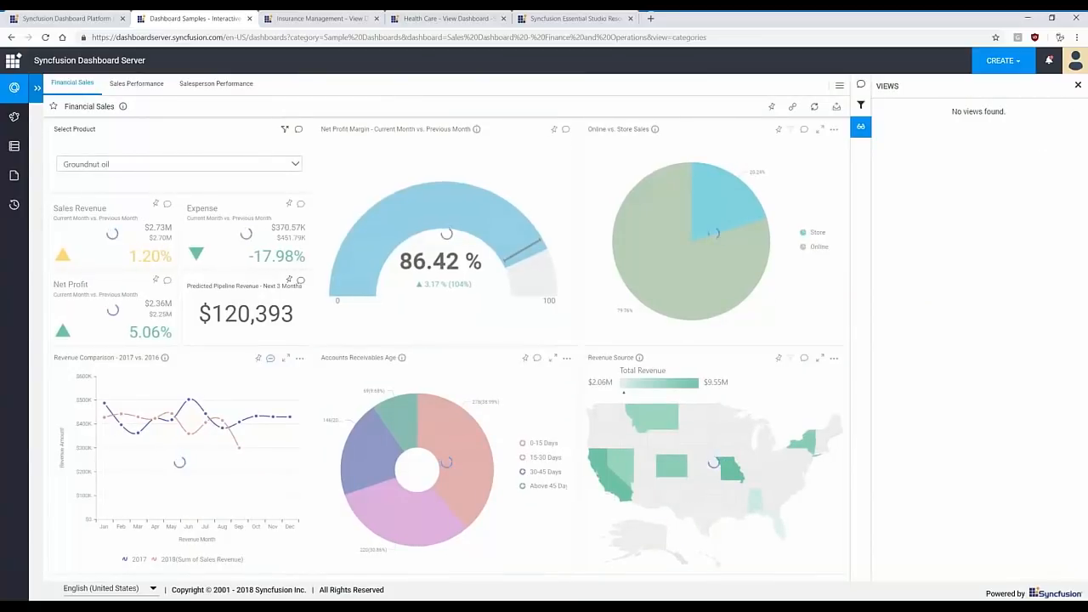
{"action": "left_click", "coordinate": [1078, 86]}
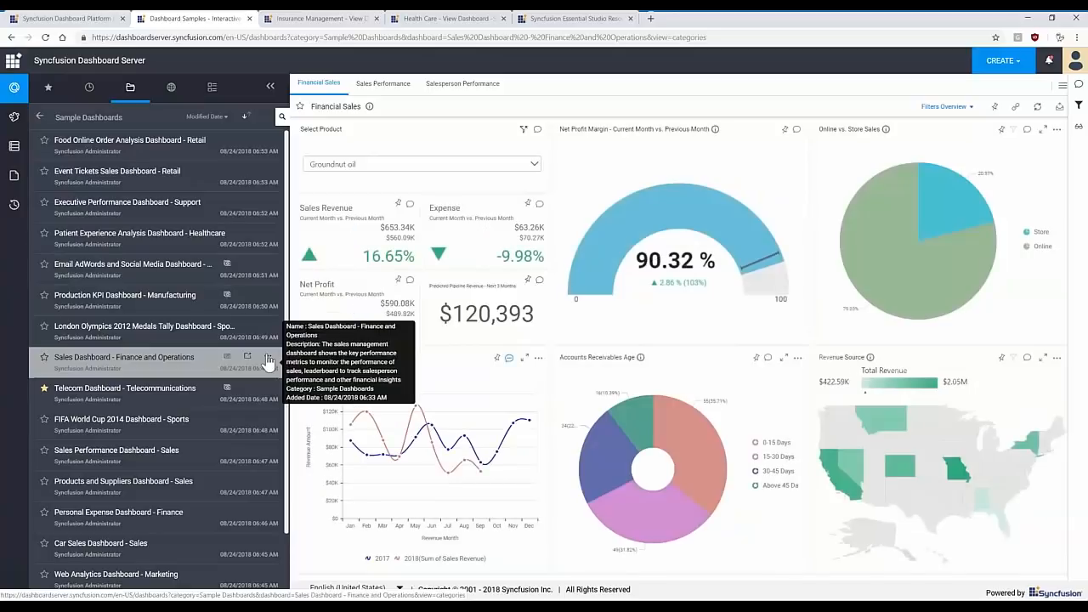
Start a schedule named "Test 3" for the Sales Dashboard - Finance and Operations, covering all tabs
{"action": "left_click", "coordinate": [268, 358]}
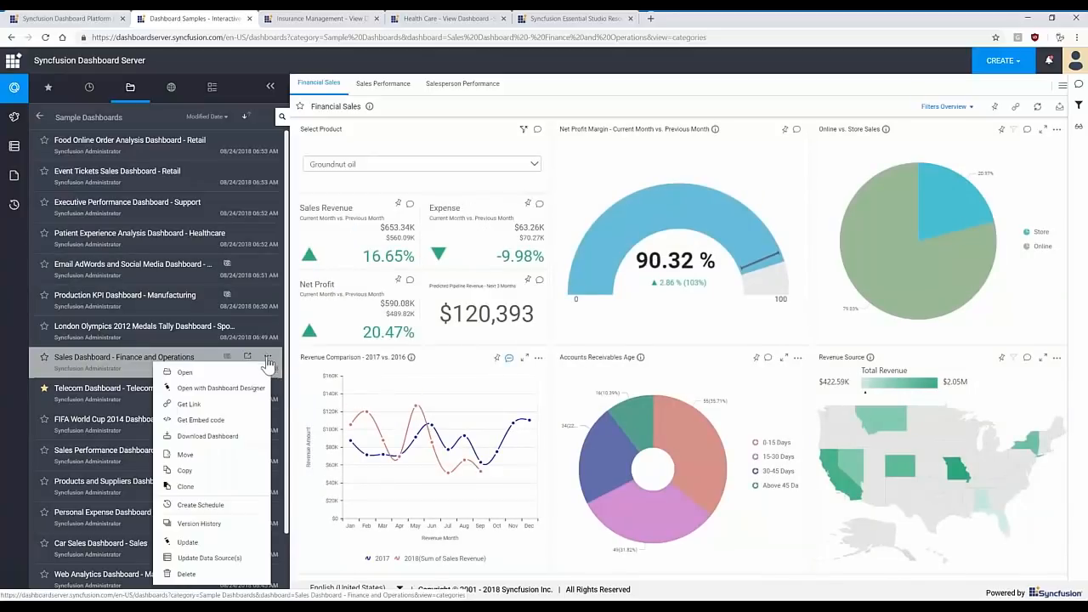
{"action": "left_click", "coordinate": [201, 505]}
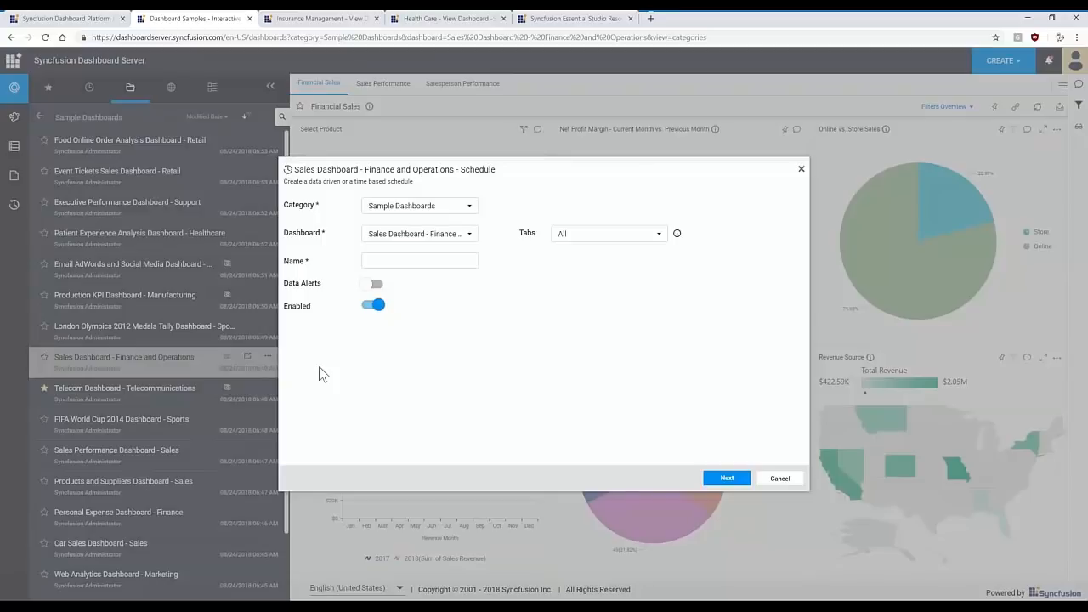
{"action": "left_click", "coordinate": [382, 260]}
{"action": "type", "text": "Test 3"}
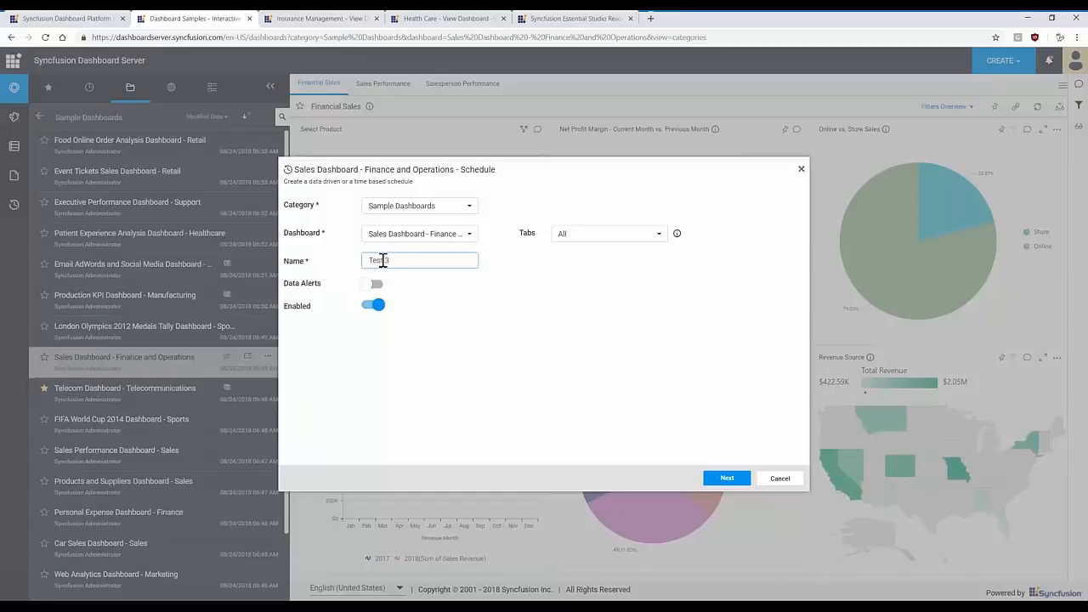
{"action": "left_click", "coordinate": [620, 245]}
{"action": "left_click", "coordinate": [600, 380]}
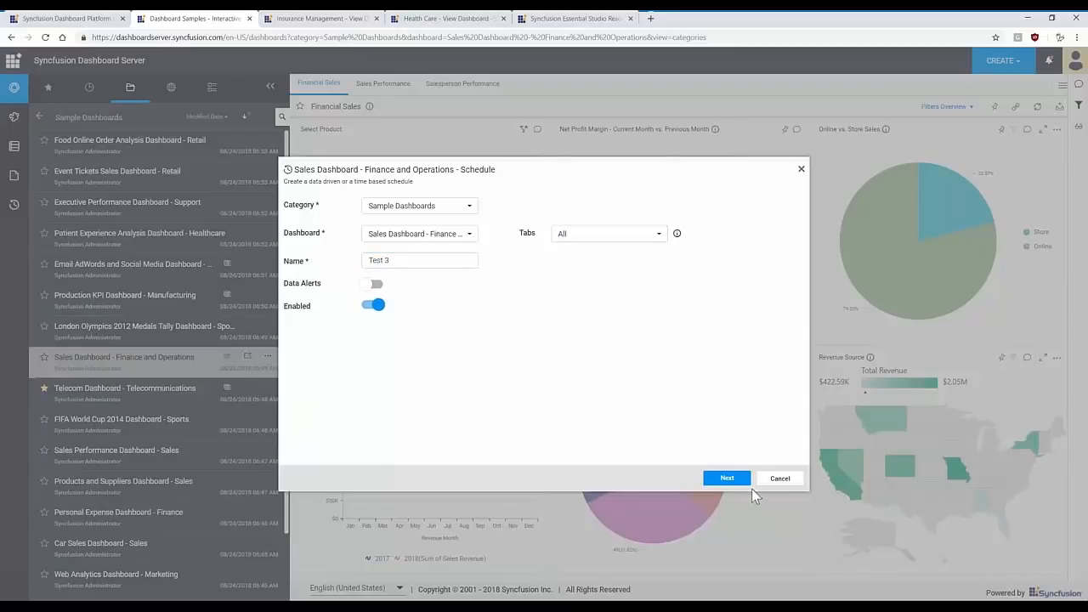
{"action": "left_click", "coordinate": [728, 478]}
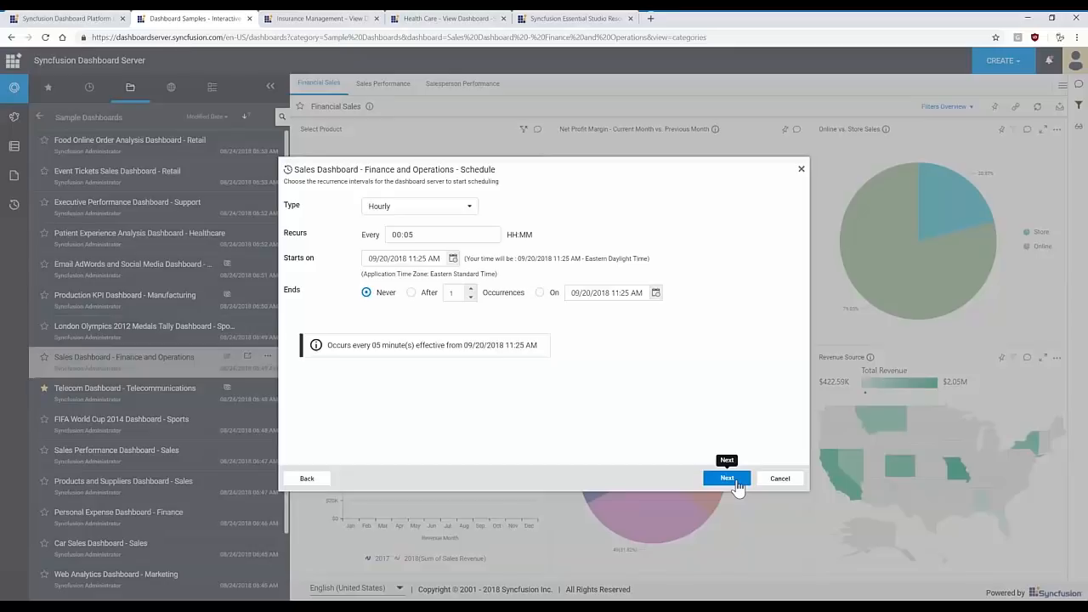
Set the schedule's recurrence to weekly on Monday and Friday, and continue to the subscriber settings
{"action": "left_click", "coordinate": [458, 207]}
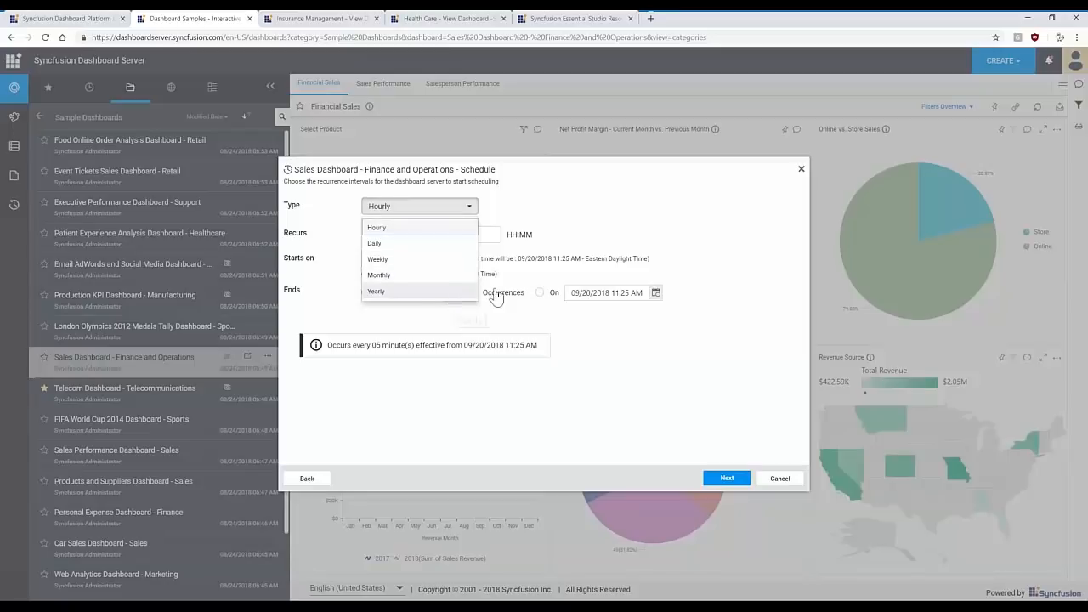
{"action": "left_click", "coordinate": [580, 215]}
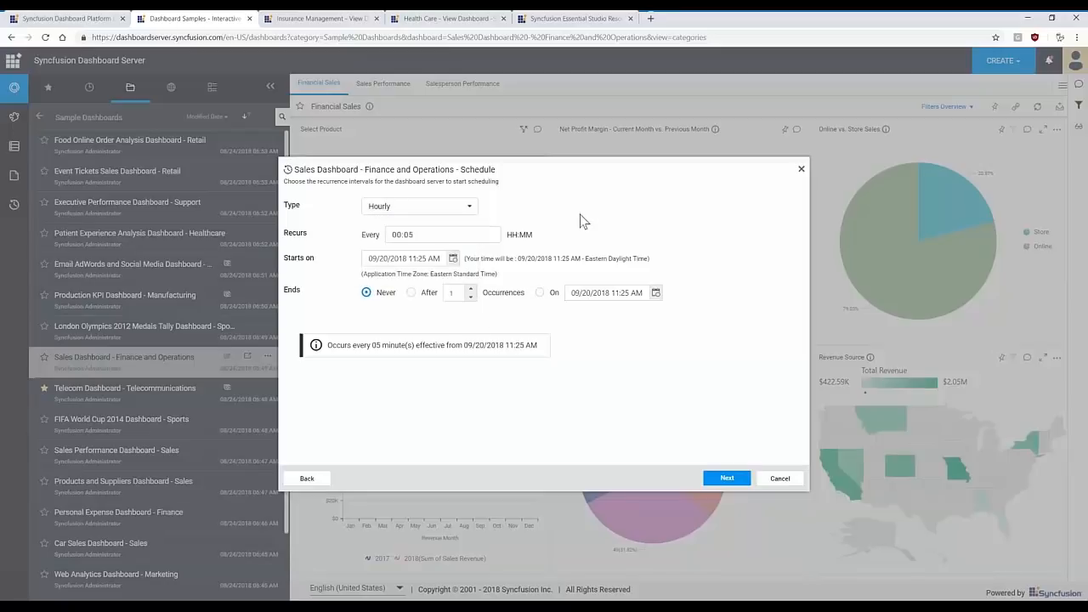
{"action": "left_click", "coordinate": [435, 207]}
{"action": "left_click", "coordinate": [409, 265]}
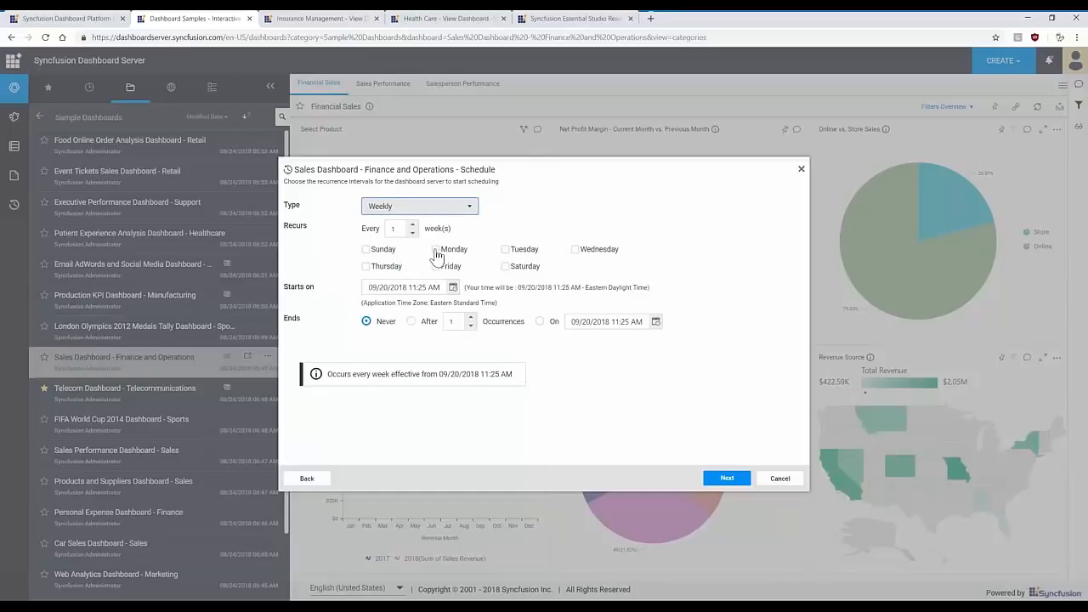
{"action": "left_click", "coordinate": [436, 250]}
{"action": "left_click", "coordinate": [435, 266]}
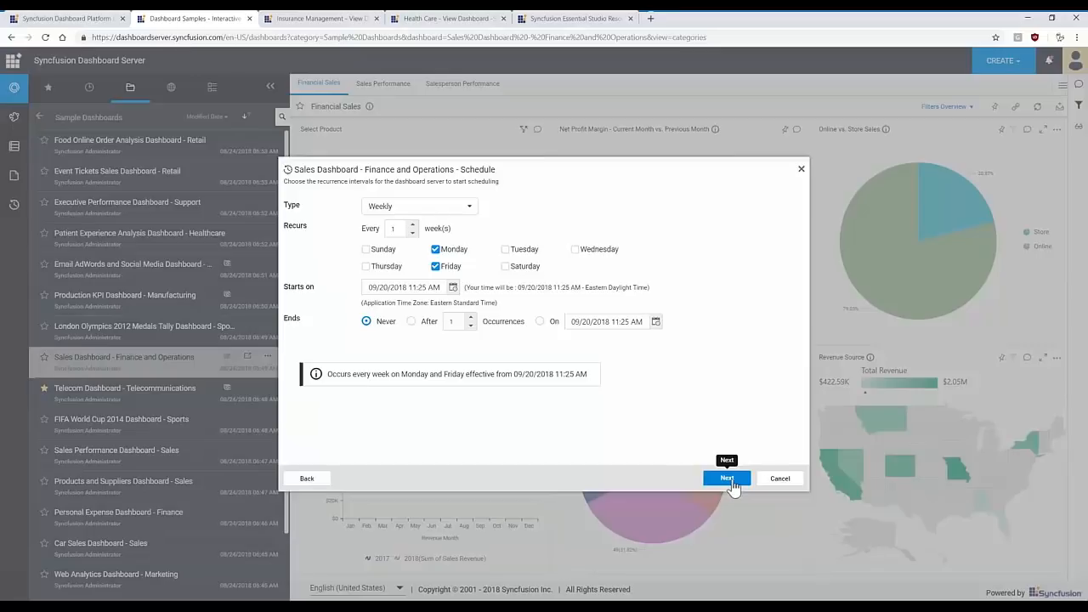
{"action": "left_click", "coordinate": [727, 479]}
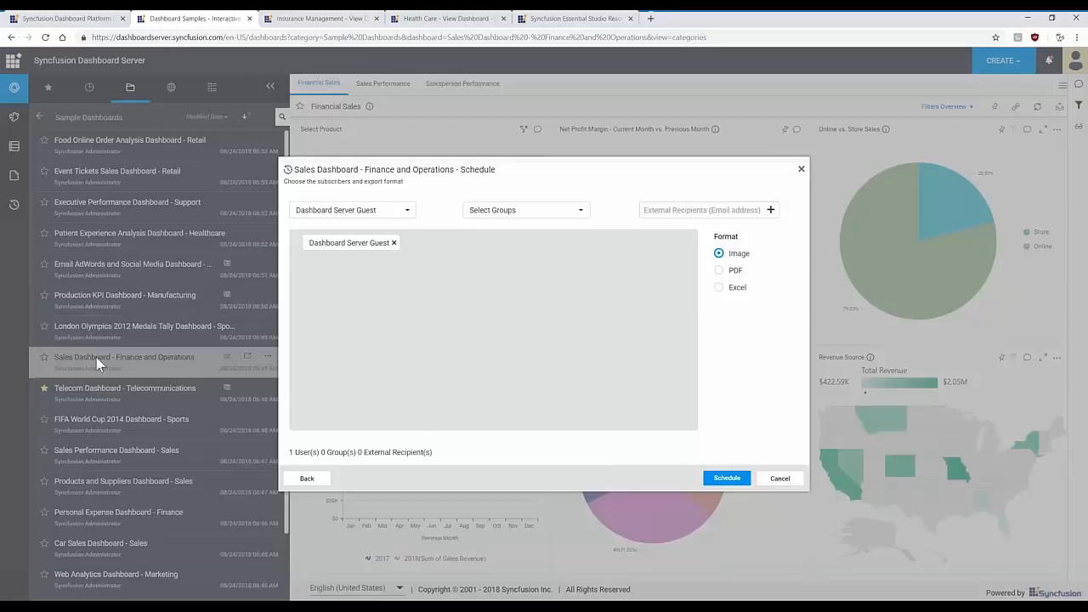
Review the users and groups available as subscribers to the schedule
{"action": "left_click", "coordinate": [411, 219]}
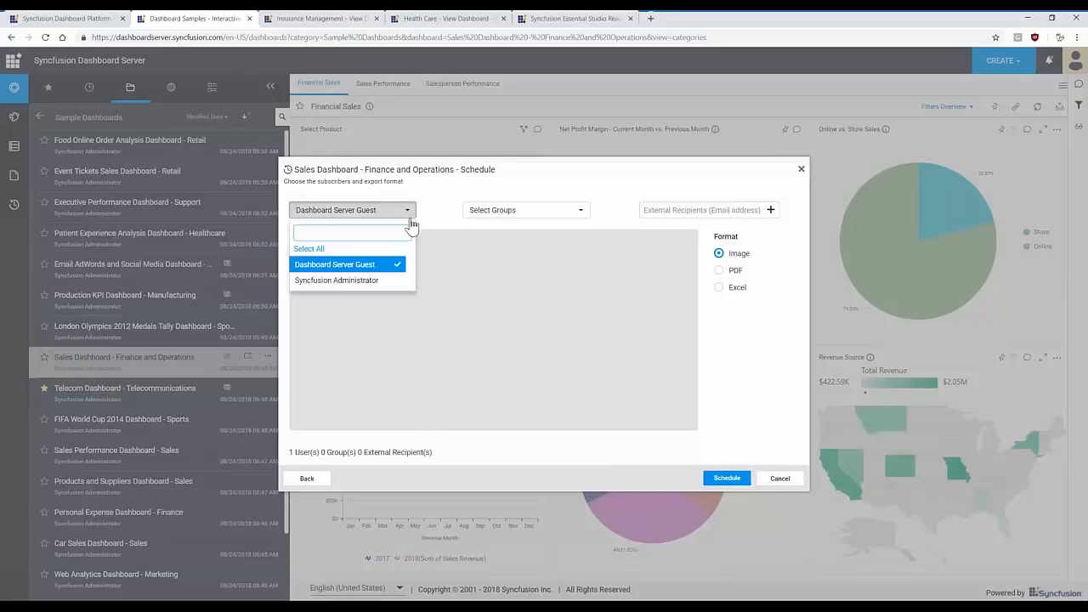
{"action": "left_click", "coordinate": [553, 218]}
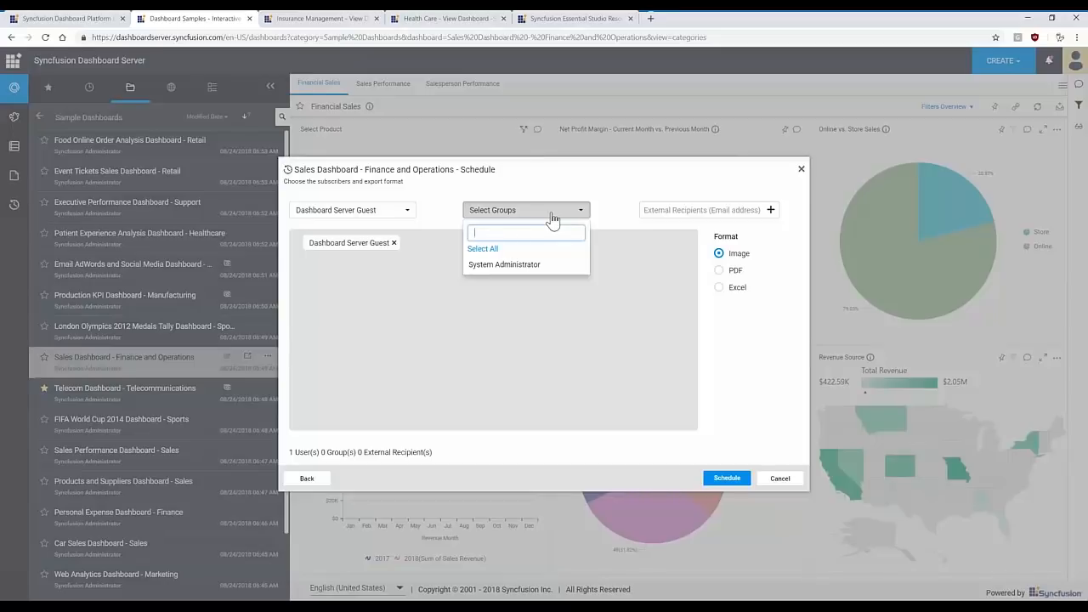
{"action": "left_click", "coordinate": [626, 204]}
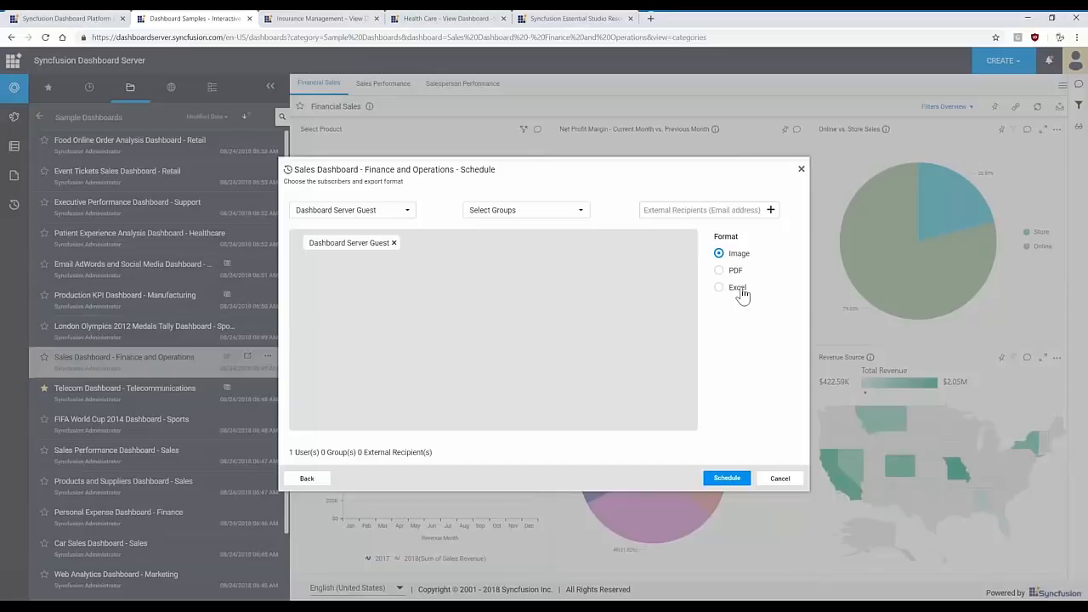
Go back to enable data alerts for the schedule, and base the alert on value changes in the Converted Leads widget
{"action": "left_click", "coordinate": [308, 478]}
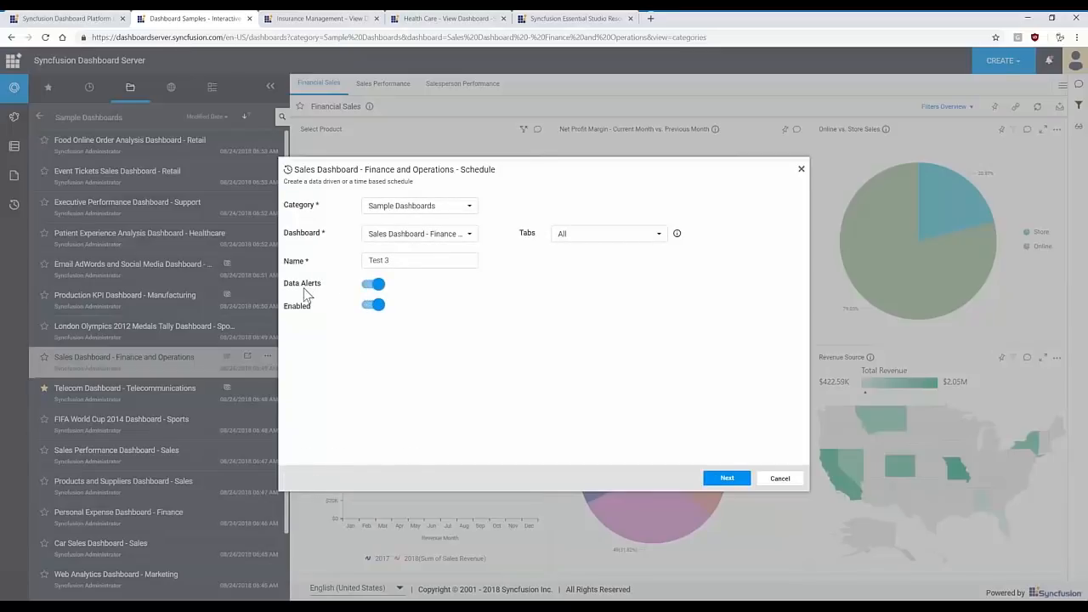
{"action": "left_click", "coordinate": [724, 478]}
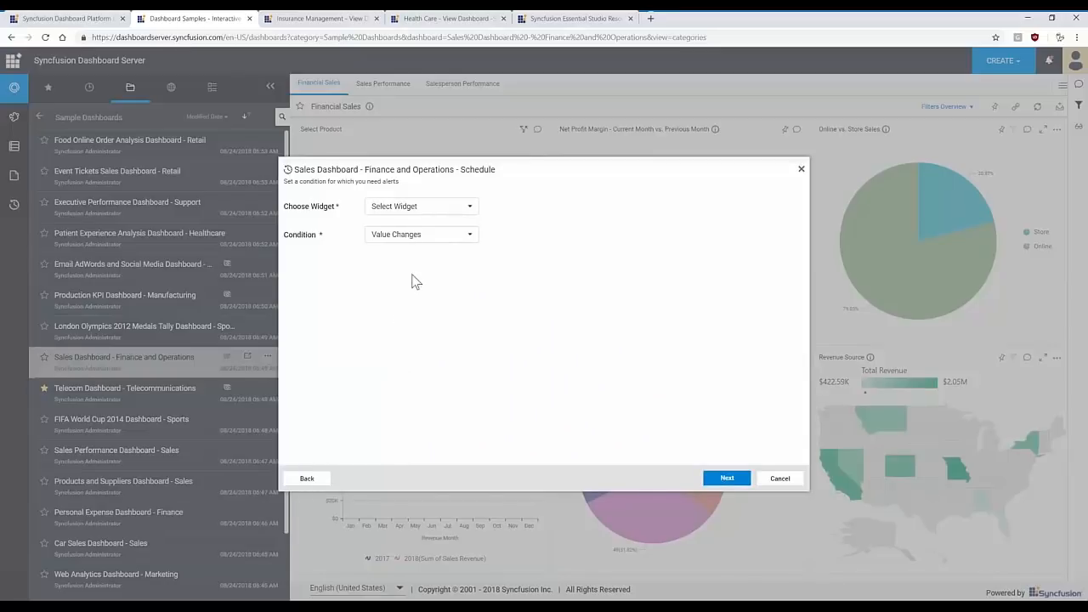
{"action": "left_click", "coordinate": [422, 236]}
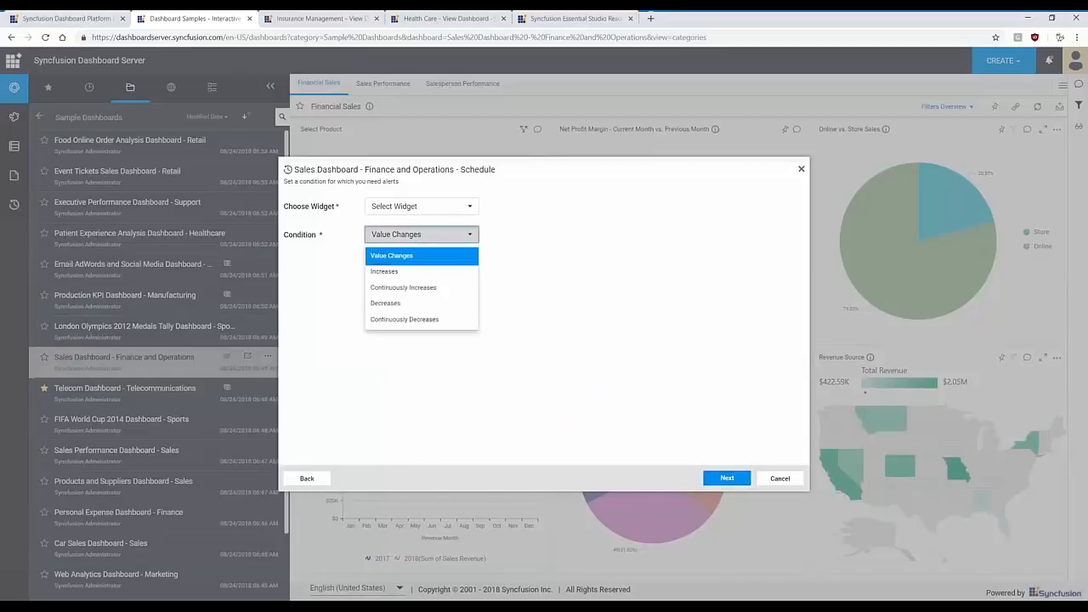
{"action": "left_click", "coordinate": [385, 209]}
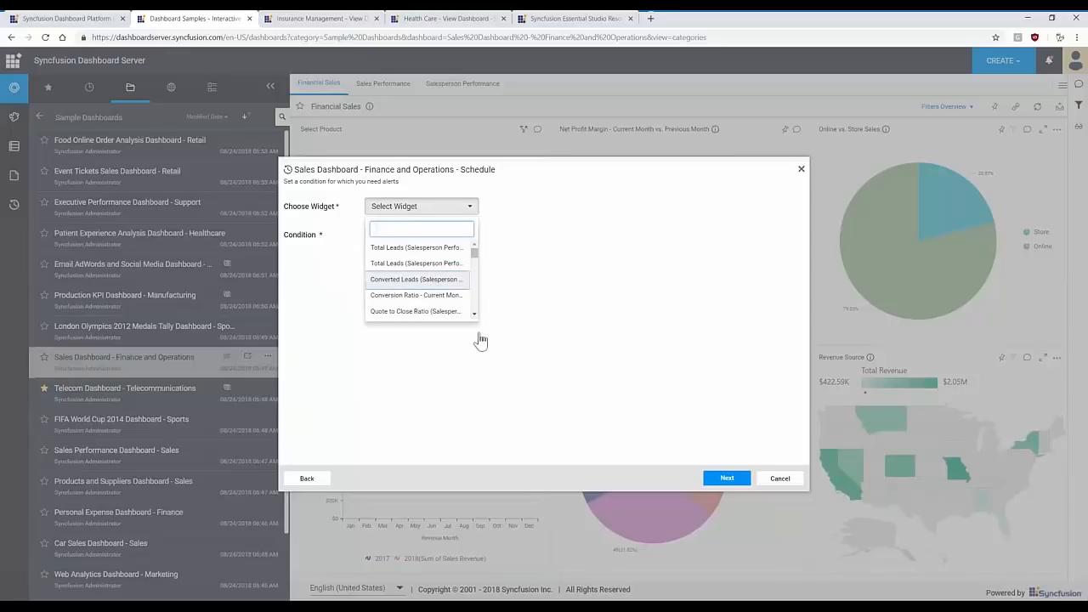
{"action": "left_click", "coordinate": [408, 283]}
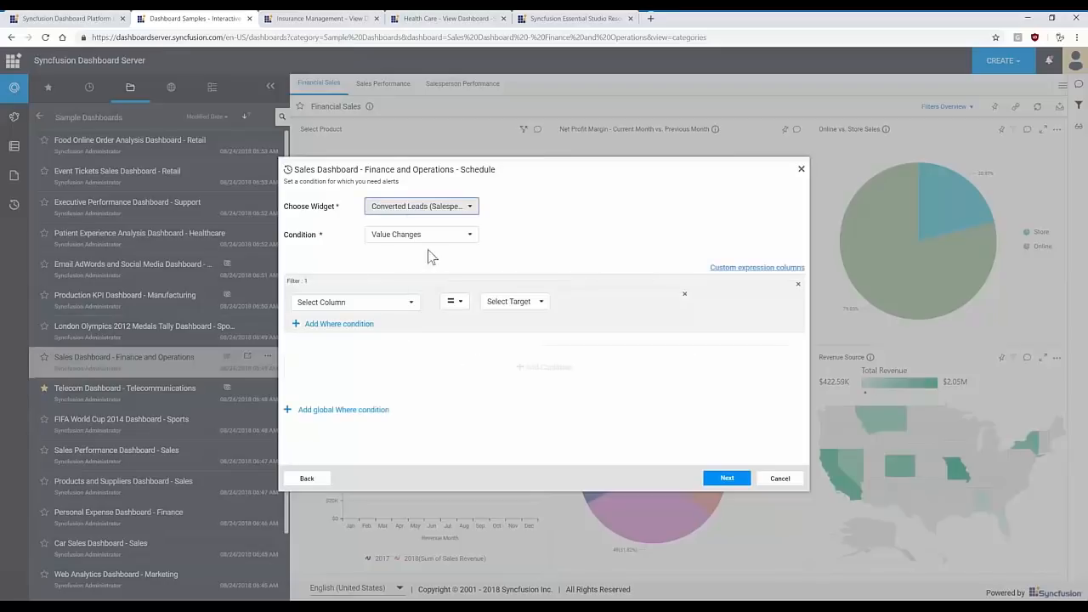
Set the alert filter to Count (Current Month Converted Leads) equal to a custom target of 100
{"action": "left_click", "coordinate": [404, 307]}
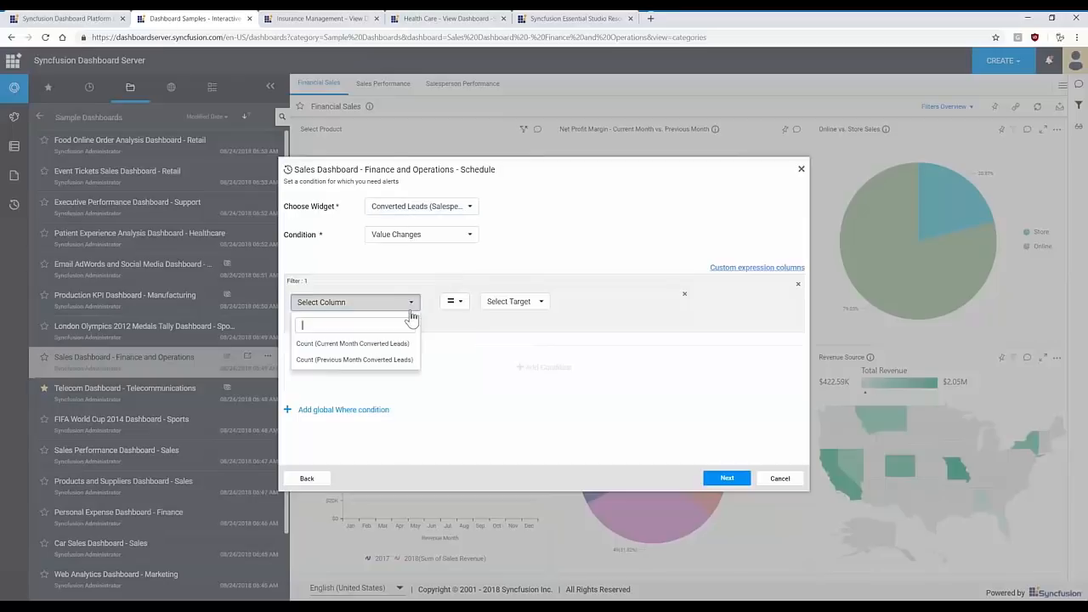
{"action": "left_click", "coordinate": [357, 344]}
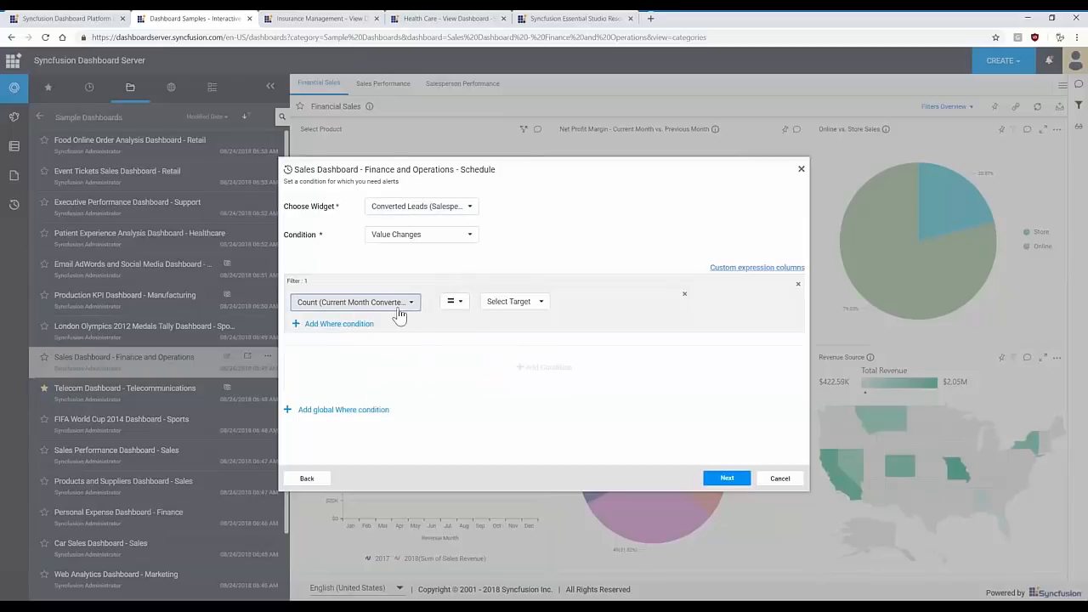
{"action": "left_click", "coordinate": [512, 302]}
{"action": "left_click", "coordinate": [500, 335]}
{"action": "left_click", "coordinate": [585, 302]}
{"action": "type", "text": "100"}
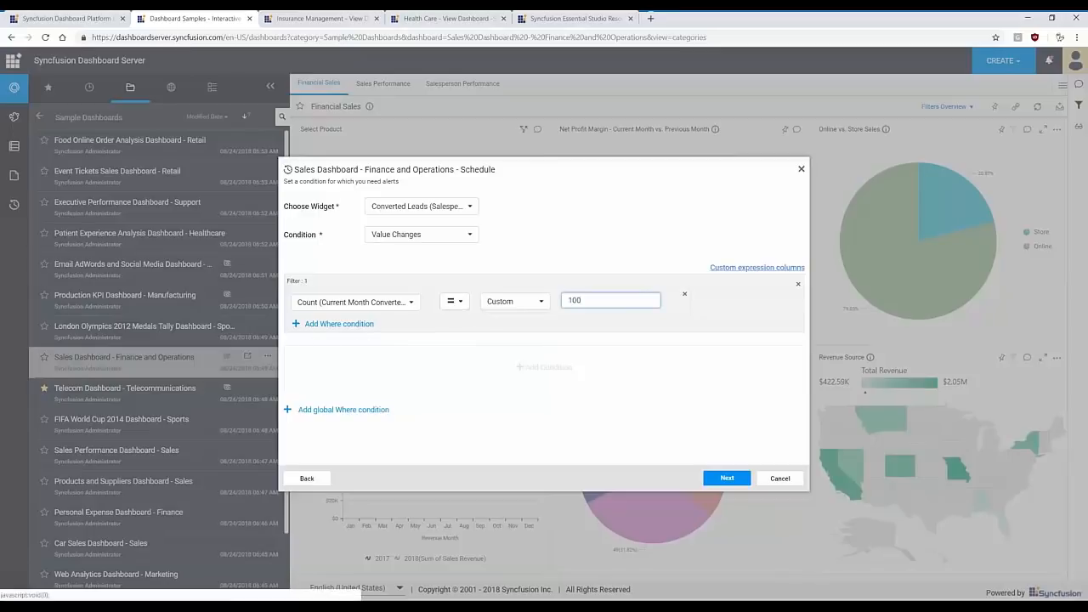
Review the custom expression columns editor, and examine the alert email message and its insertable fields
{"action": "left_click", "coordinate": [736, 270]}
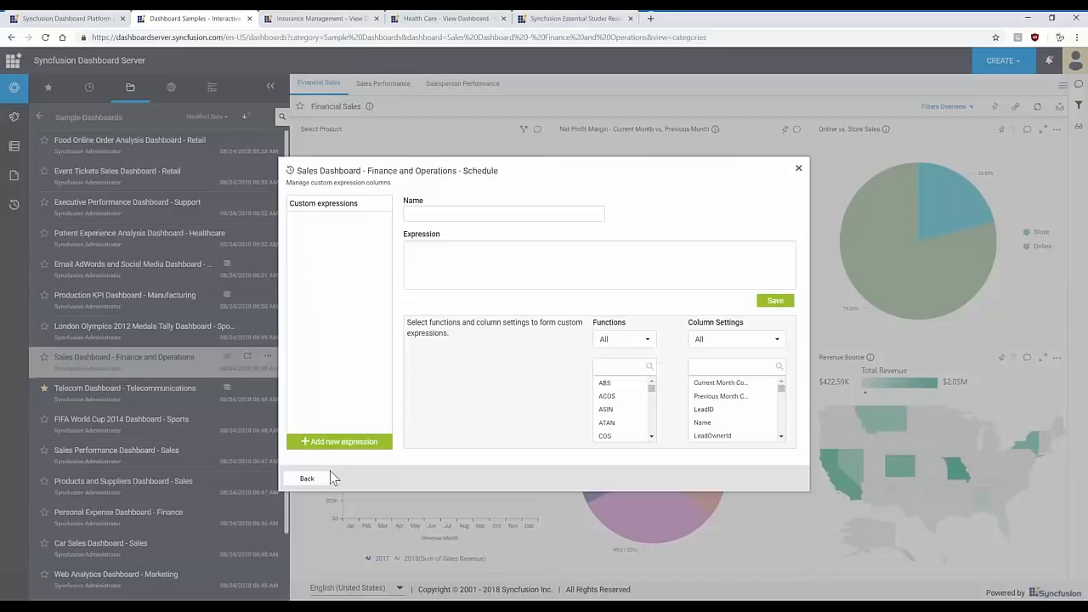
{"action": "left_click", "coordinate": [308, 478]}
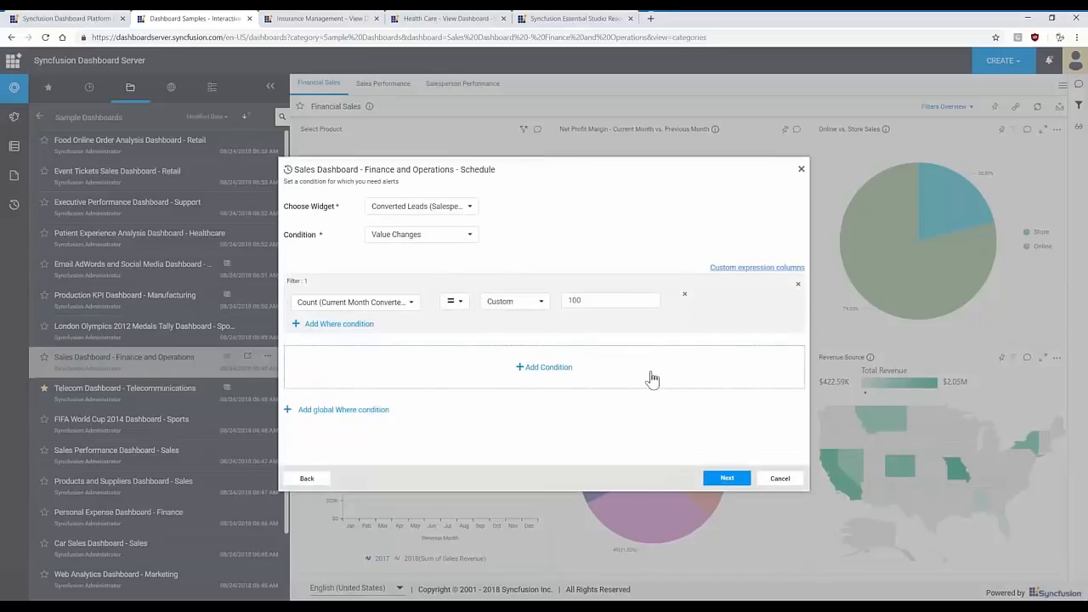
{"action": "left_click", "coordinate": [724, 481]}
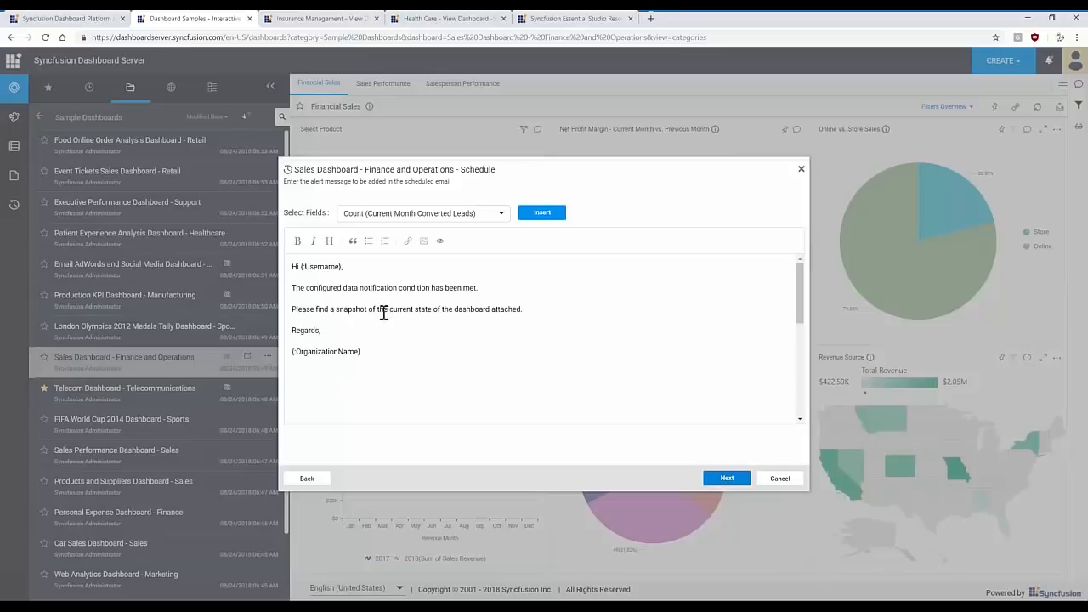
{"action": "left_click", "coordinate": [425, 214]}
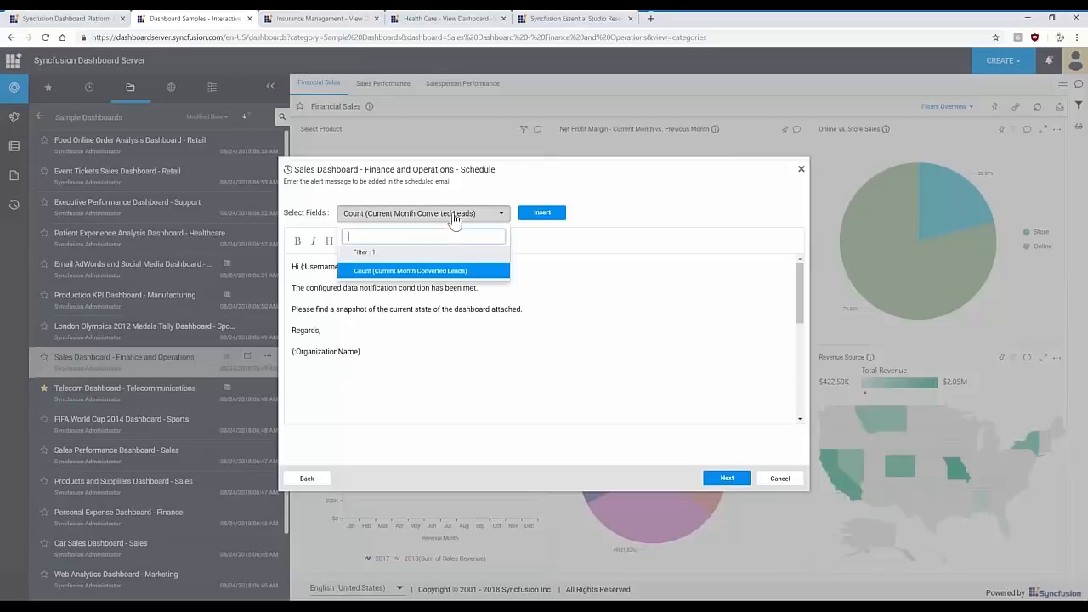
{"action": "left_click", "coordinate": [499, 298]}
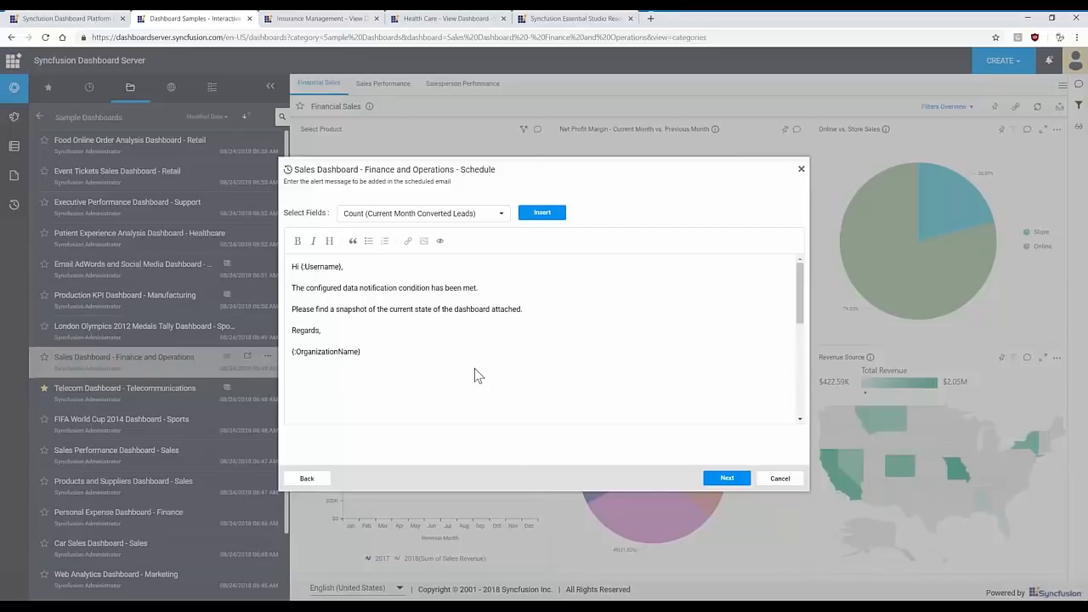
Proceed through the recurrence settings to the subscriber page, and cancel the schedule
{"action": "left_click", "coordinate": [727, 479]}
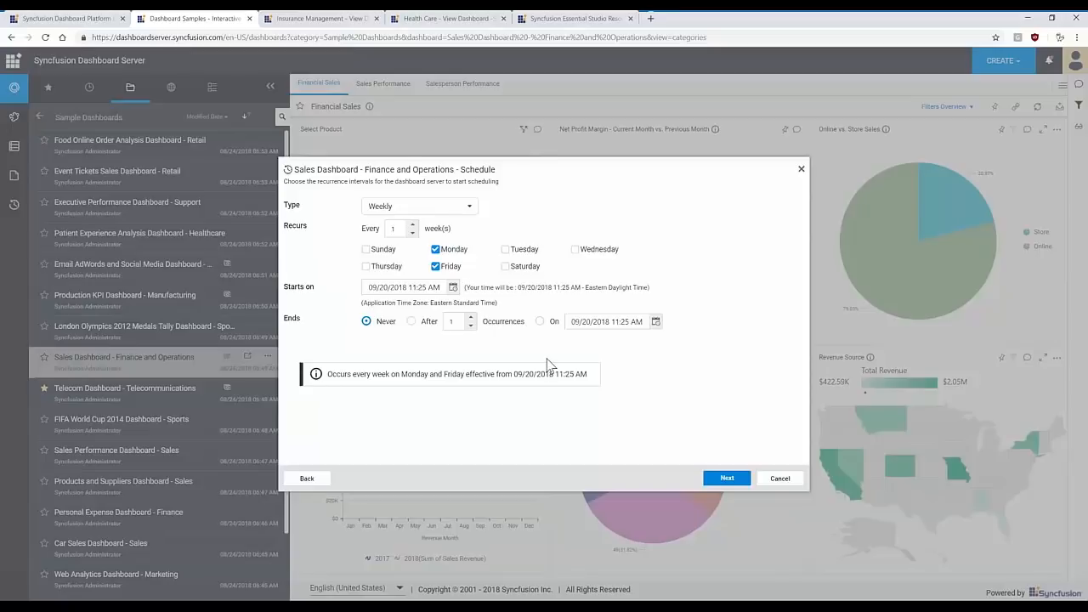
{"action": "left_click", "coordinate": [724, 478]}
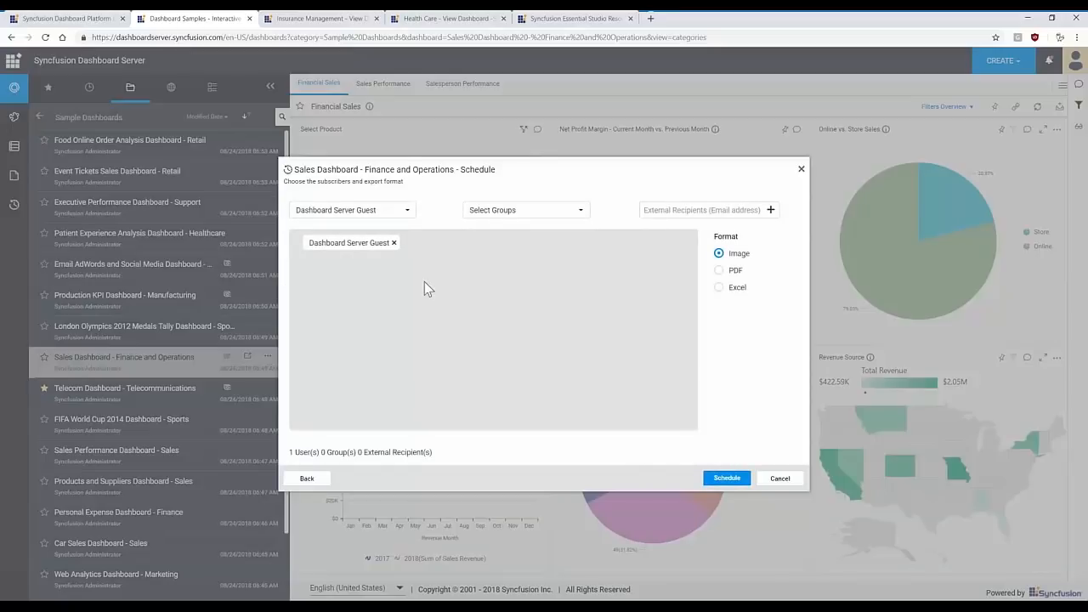
{"action": "left_click", "coordinate": [778, 478]}
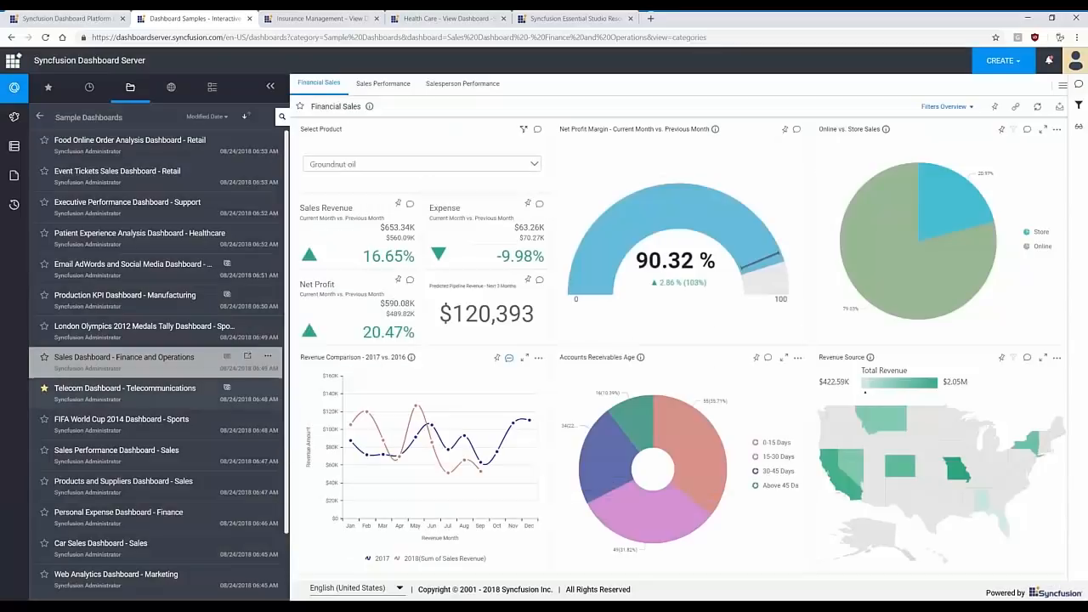
Examine the version history of the Sales Dashboard - Finance and Operations, including the version's actions and the file logs
{"action": "left_click", "coordinate": [269, 361]}
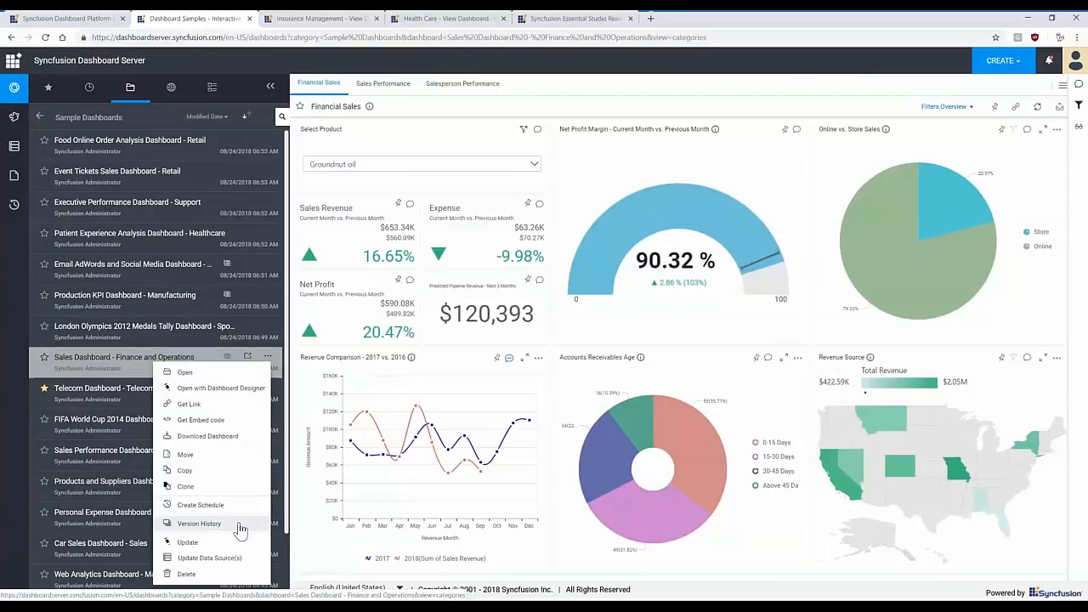
{"action": "left_click", "coordinate": [201, 523]}
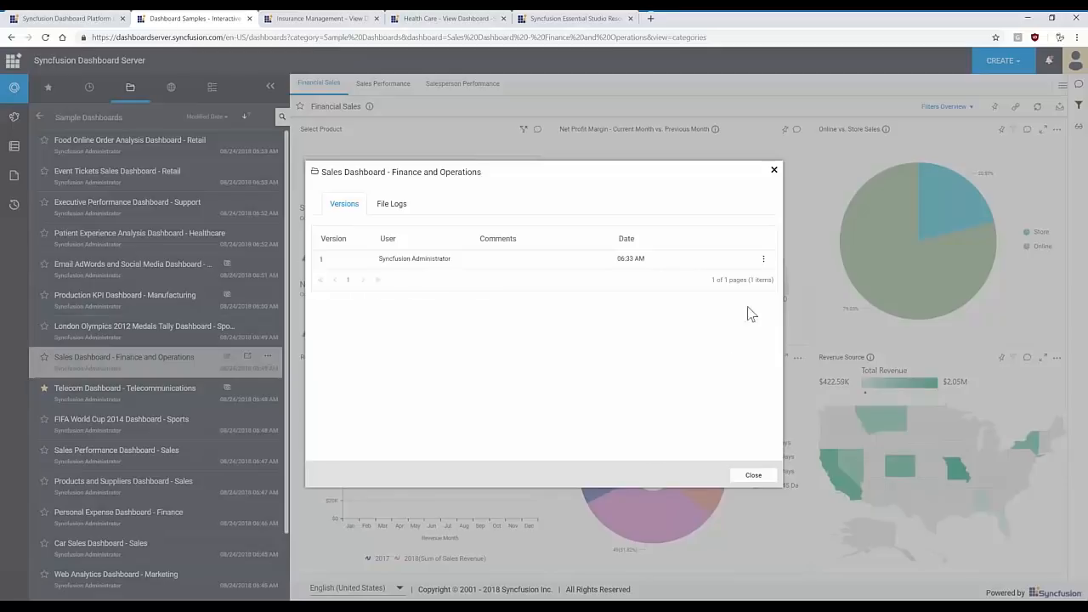
{"action": "left_click", "coordinate": [763, 260]}
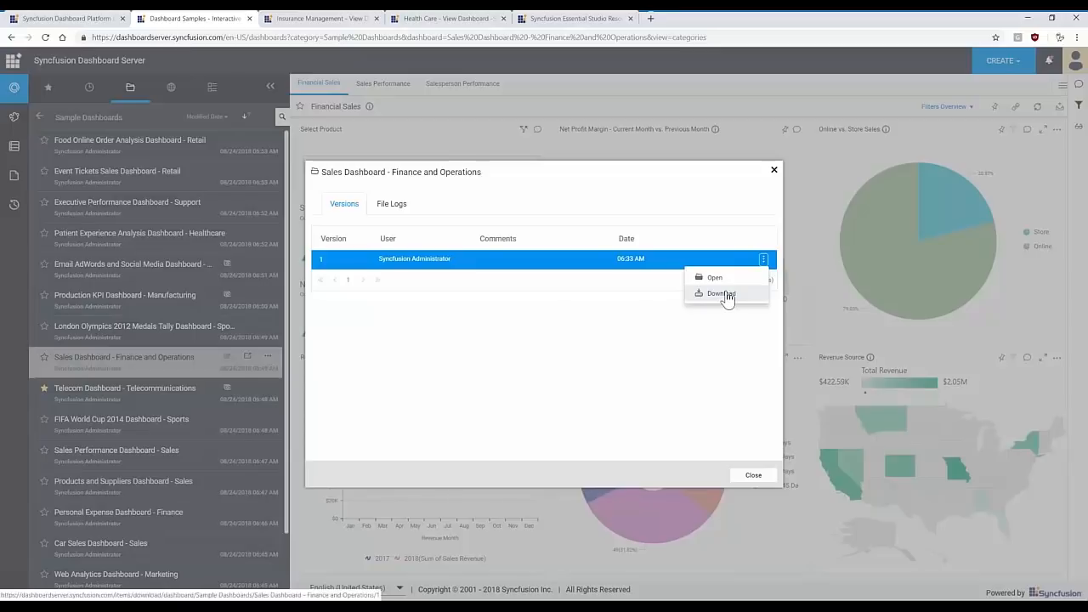
{"action": "left_click", "coordinate": [392, 208]}
{"action": "left_click", "coordinate": [389, 208]}
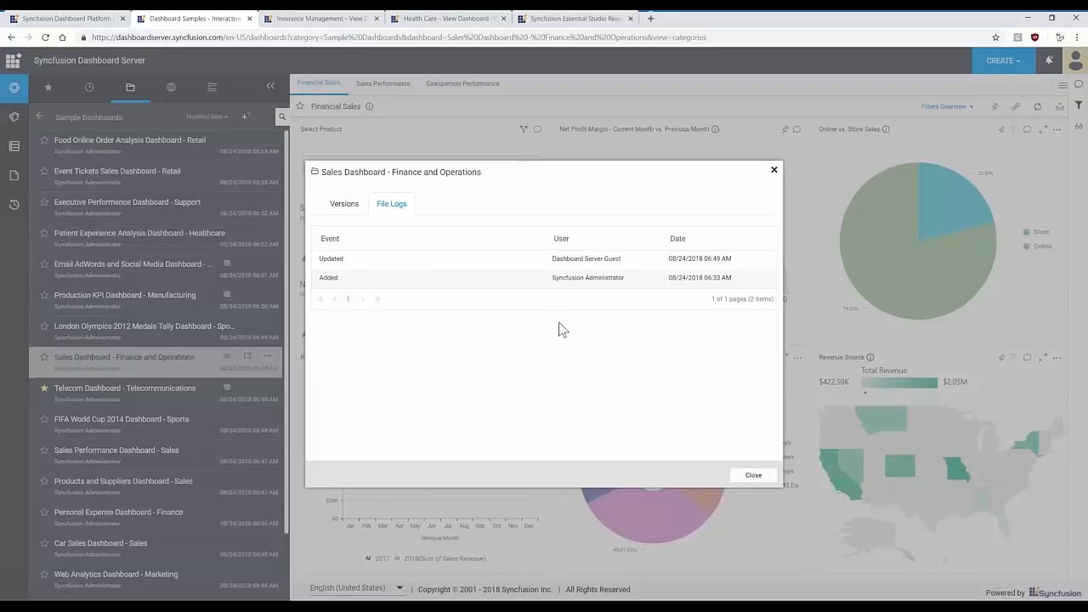
Close the version history and copy the shareable link of the Sales Dashboard - Finance and Operations
{"action": "left_click", "coordinate": [752, 475]}
{"action": "left_click", "coordinate": [268, 356]}
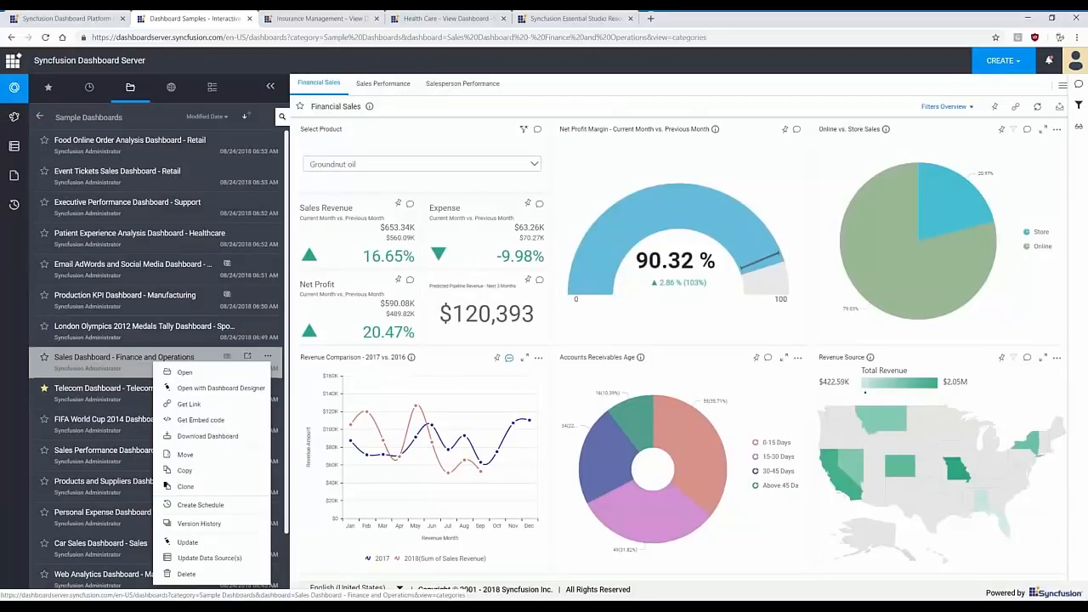
{"action": "left_click", "coordinate": [251, 409]}
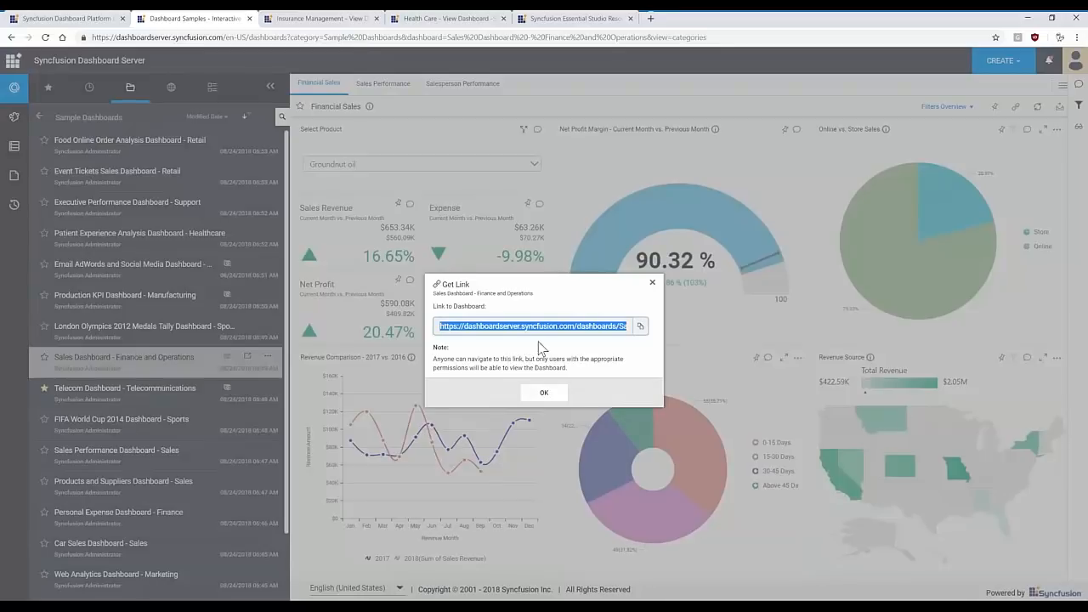
{"action": "left_click", "coordinate": [642, 330]}
{"action": "left_click", "coordinate": [541, 396]}
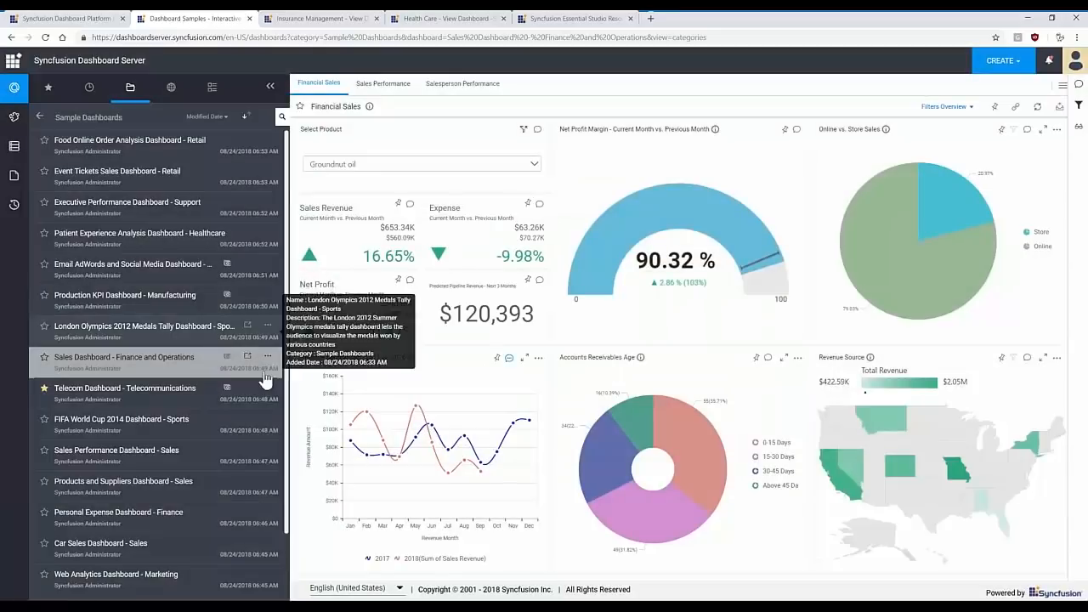
Examine the Insurance Management dashboard's Insurance Profit Analysis view opened through its link
{"action": "left_click", "coordinate": [343, 25]}
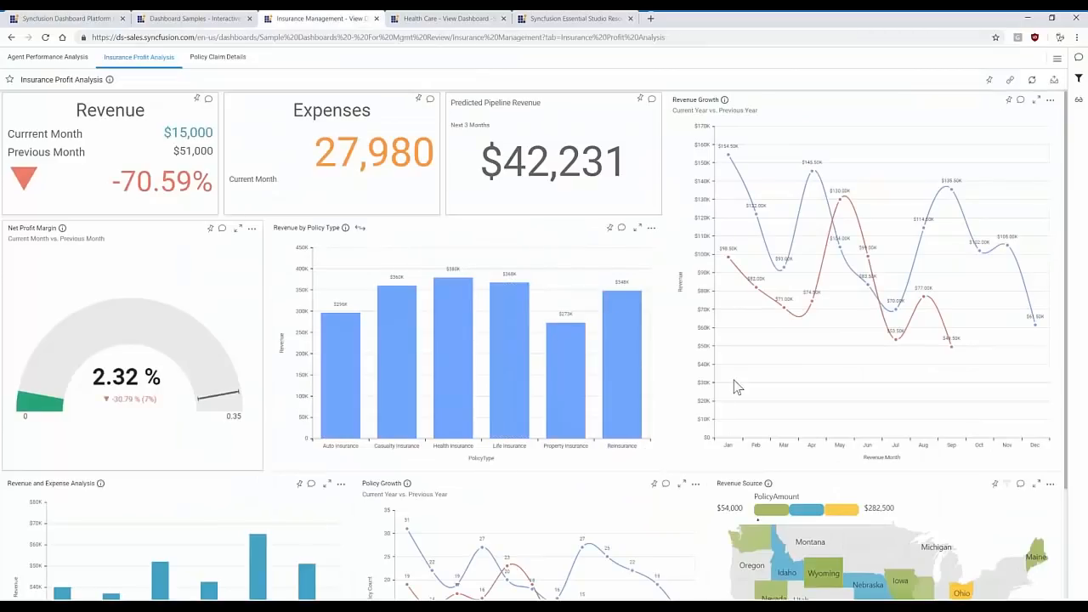
{"action": "mouse_move", "coordinate": [387, 354]}
{"action": "mouse_move", "coordinate": [406, 387]}
Generate the embed code of the Sales Dashboard - Finance and Operations with SSO enabled and Windows Active Directory as authentication provider
{"action": "left_click", "coordinate": [212, 23]}
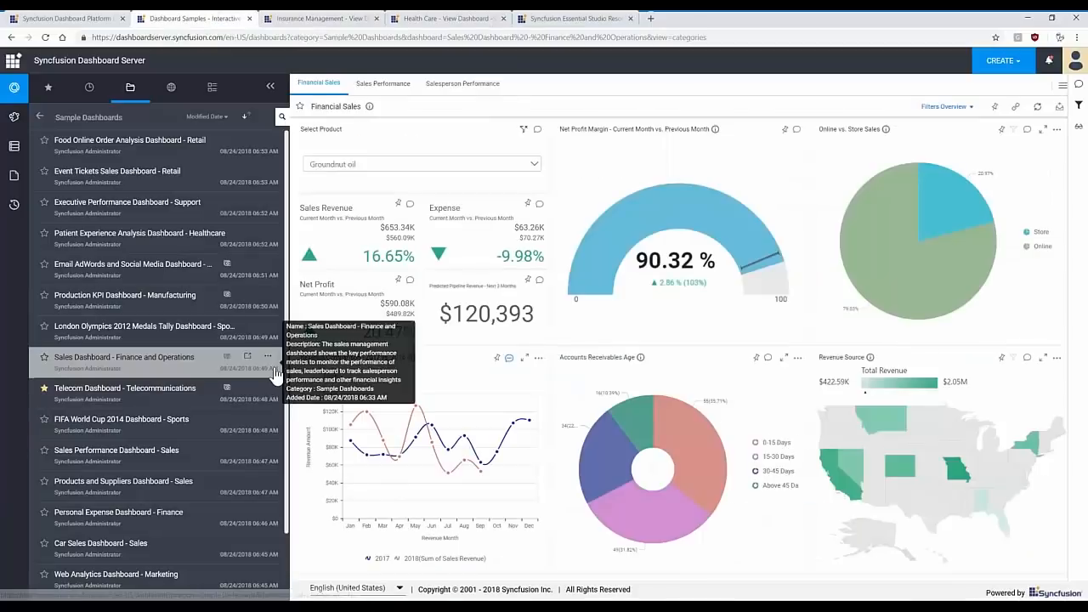
{"action": "left_click", "coordinate": [267, 356]}
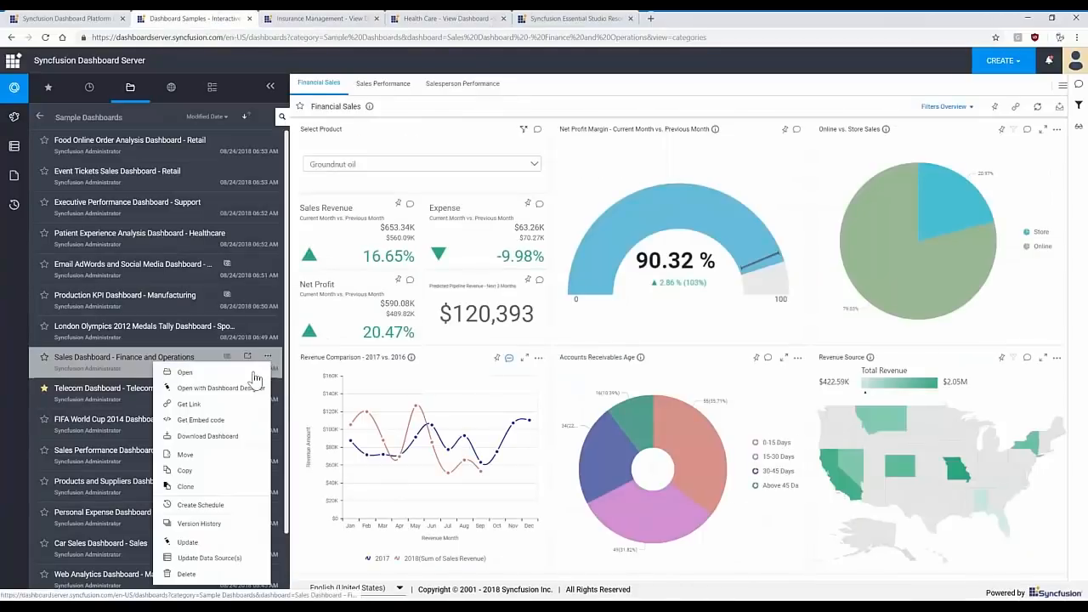
{"action": "left_click", "coordinate": [201, 419]}
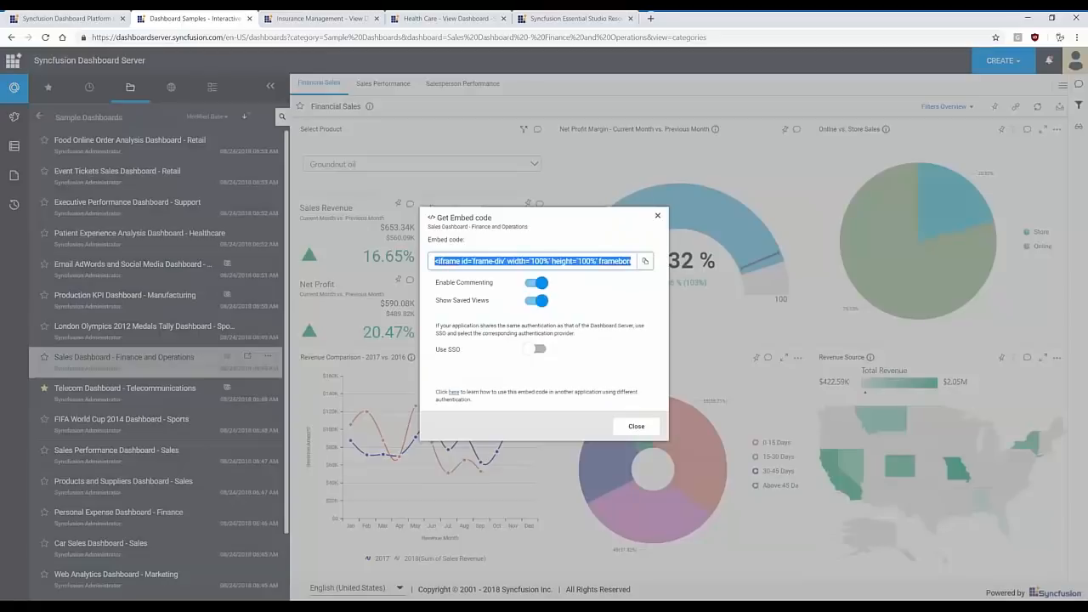
{"action": "left_click", "coordinate": [533, 351]}
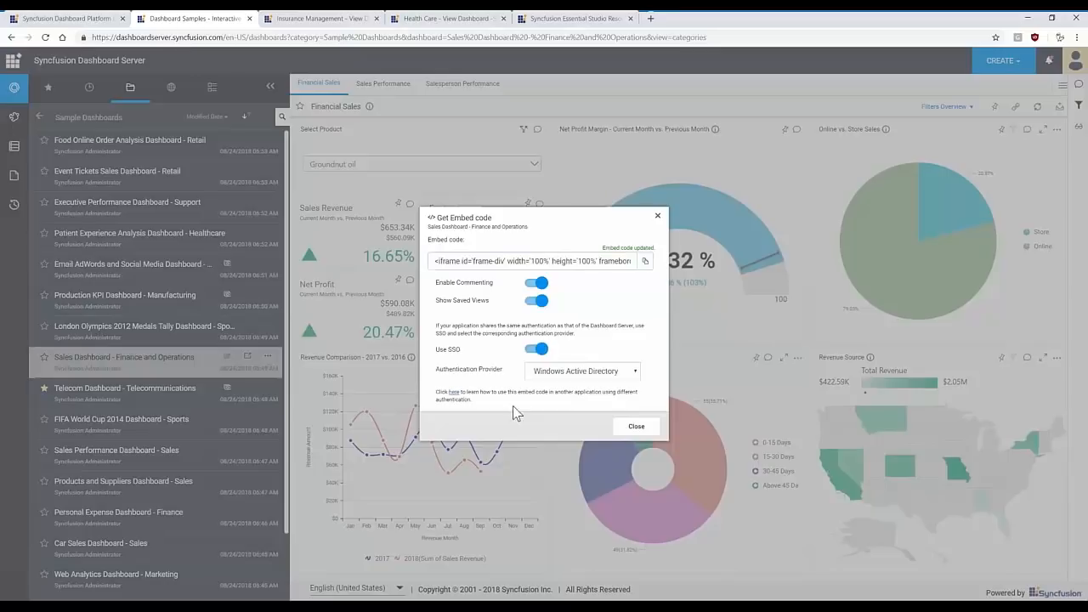
{"action": "left_click", "coordinate": [614, 374]}
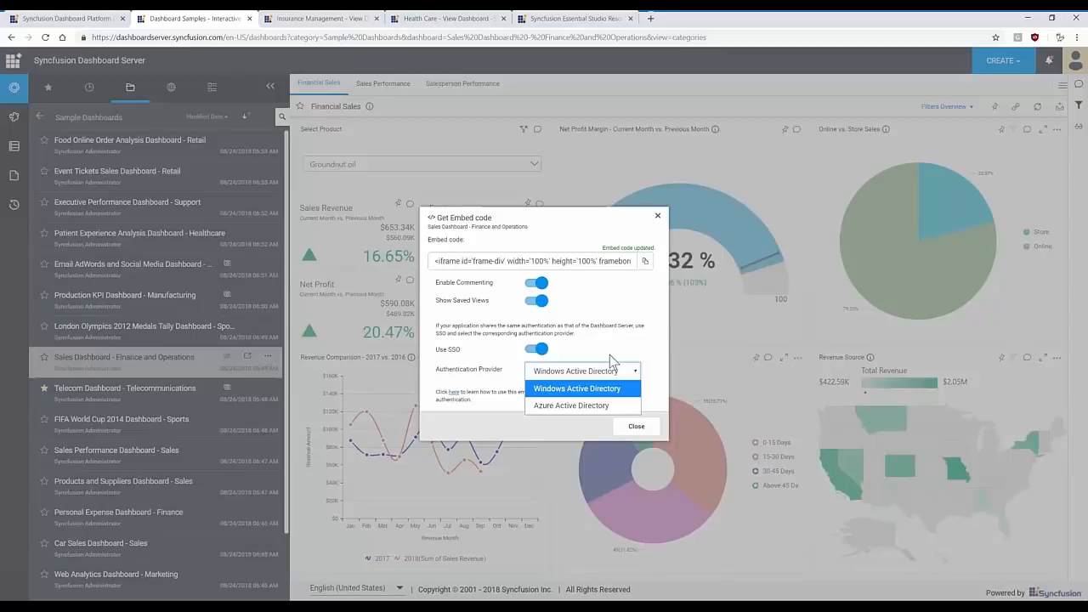
{"action": "left_click", "coordinate": [595, 389]}
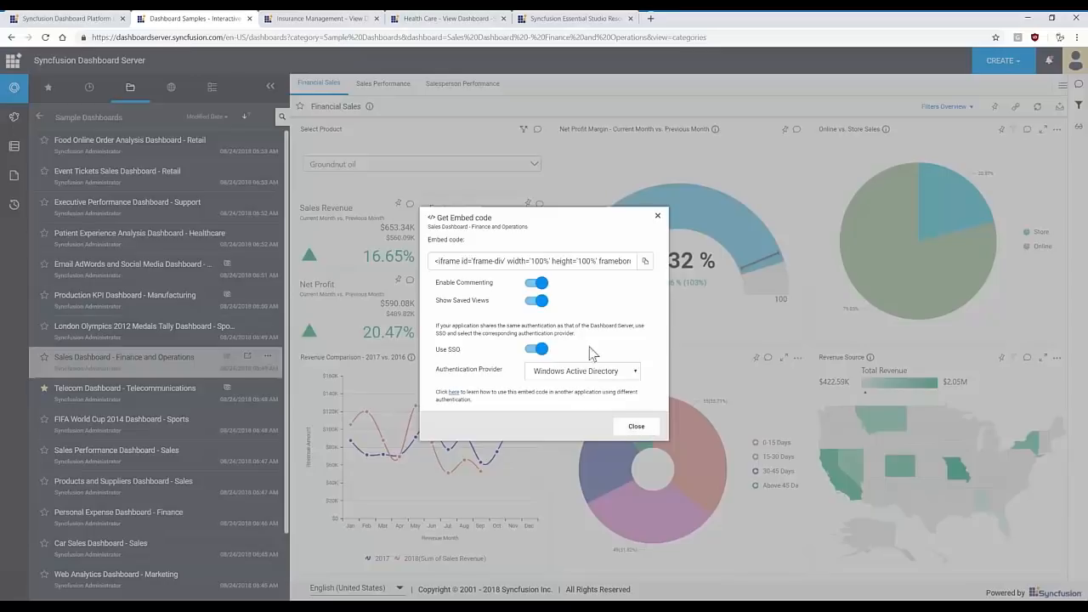
{"action": "left_click", "coordinate": [631, 433]}
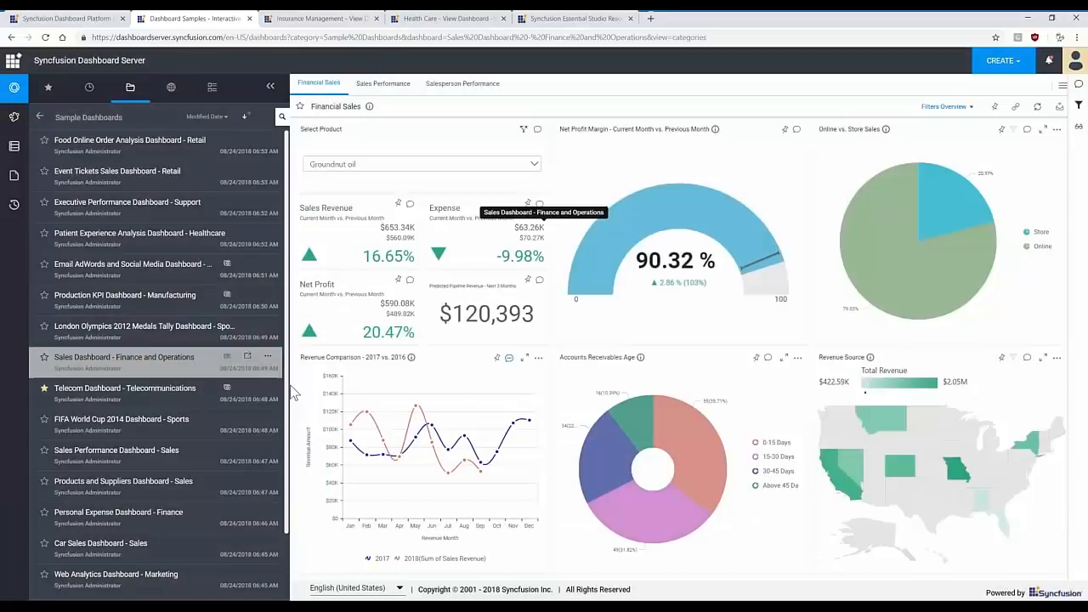
Review the actions available for the Sales Dashboard - Finance and Operations and the list of display languages
{"action": "left_click", "coordinate": [268, 358]}
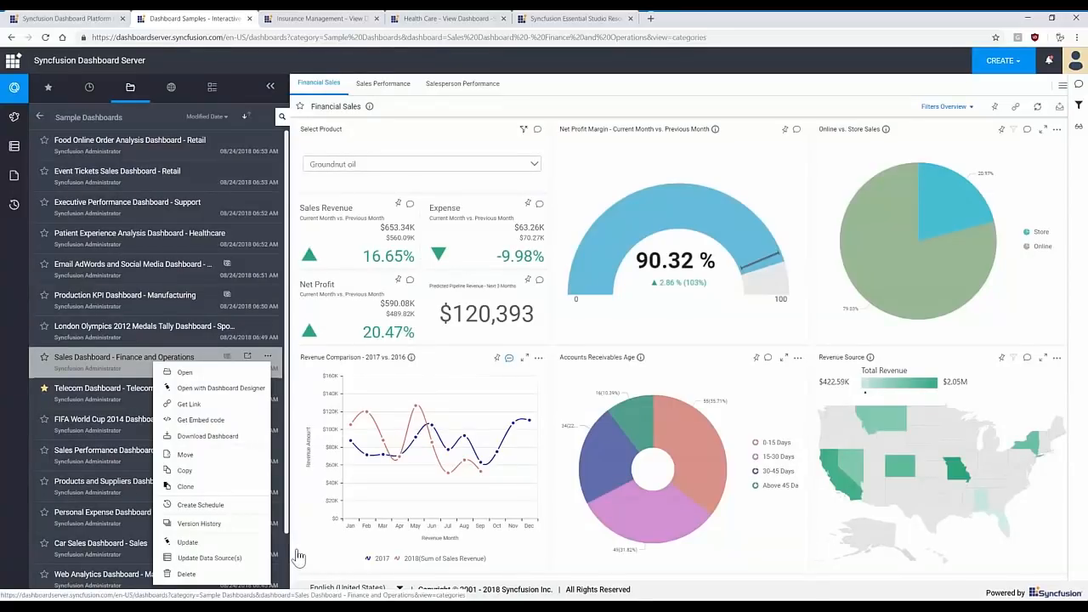
{"action": "left_click", "coordinate": [287, 425]}
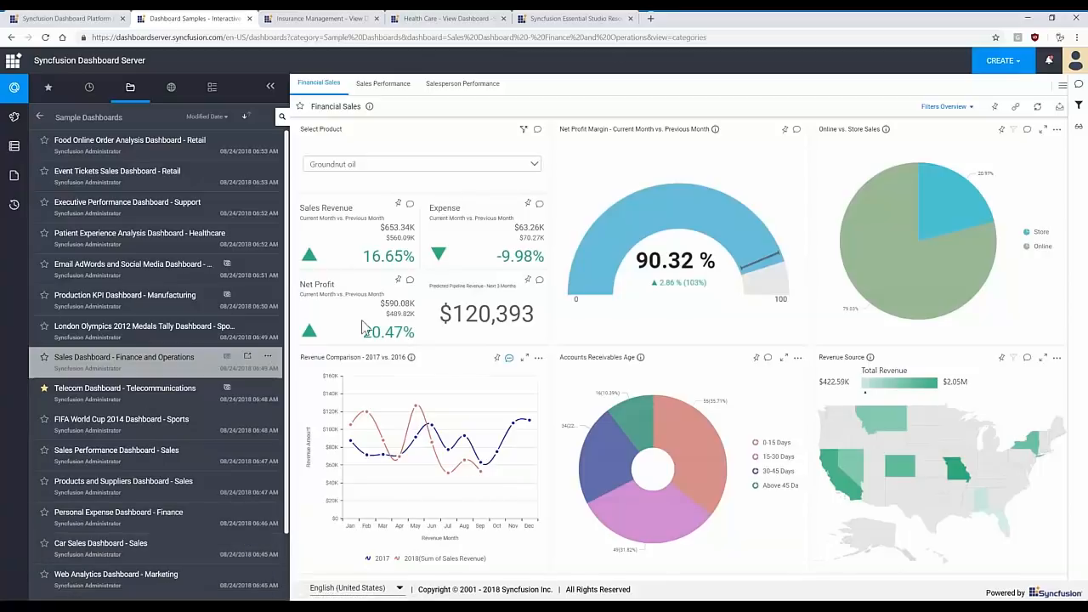
{"action": "mouse_move", "coordinate": [361, 316]}
{"action": "left_click", "coordinate": [398, 587]}
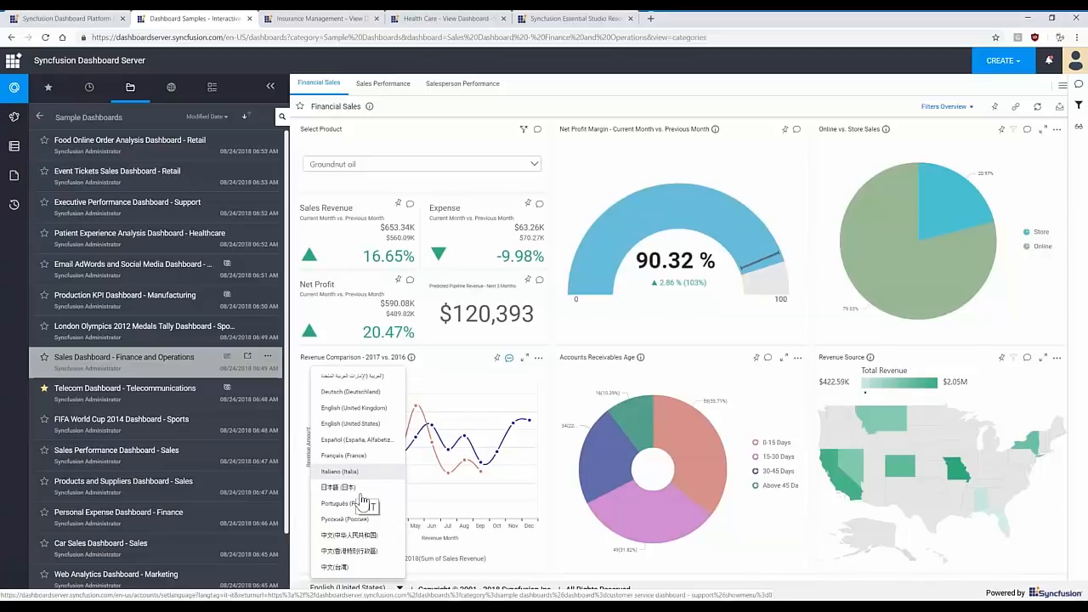
{"action": "left_click", "coordinate": [636, 576]}
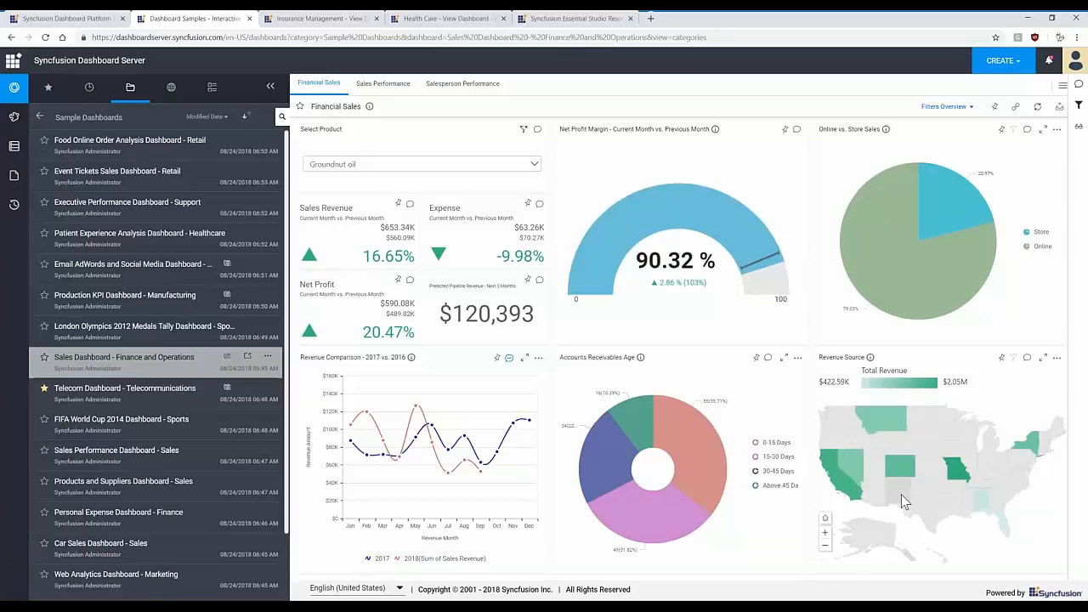
Examine the lower widgets of the Insurance Management dashboard and the Heart Rate and Body Temperature cards of the Health Care dashboard
{"action": "left_click", "coordinate": [327, 18]}
{"action": "scroll", "coordinate": [461, 281], "scroll_direction": "down", "scroll_amount": 2}
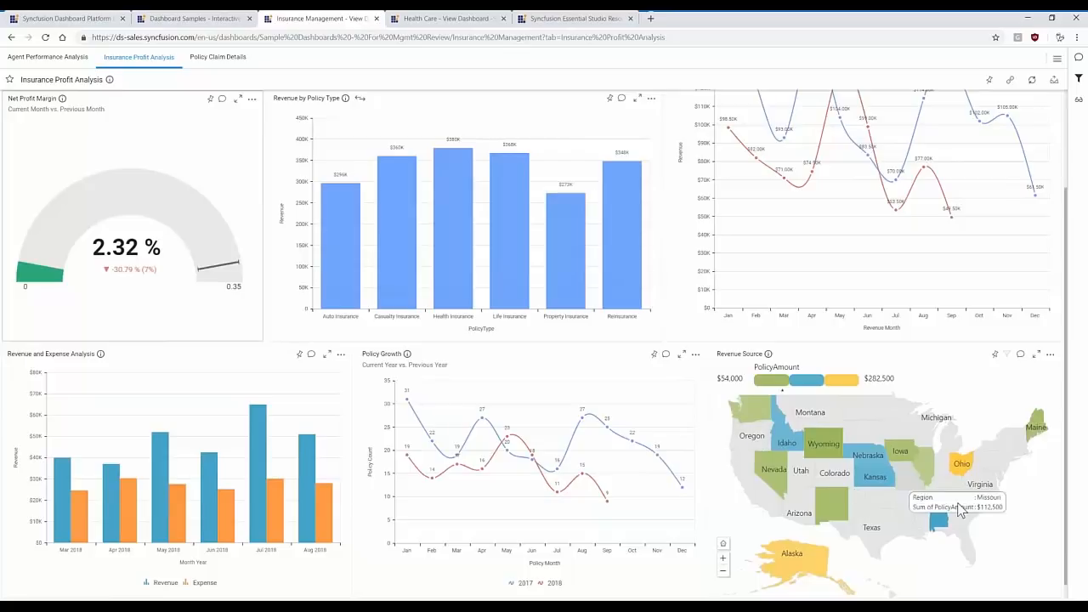
{"action": "left_click", "coordinate": [434, 19]}
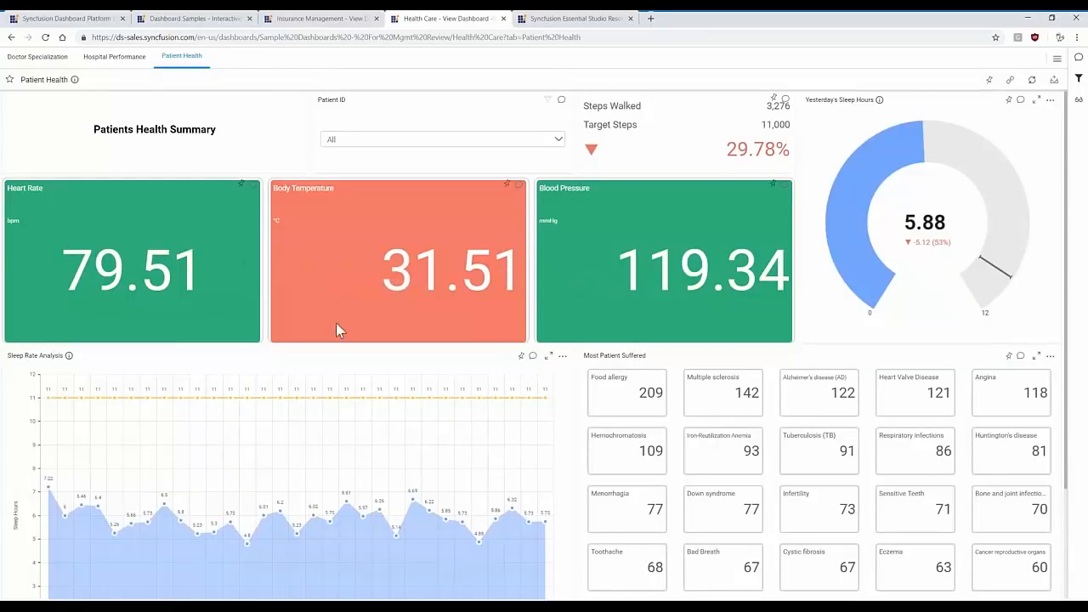
{"action": "mouse_move", "coordinate": [161, 290]}
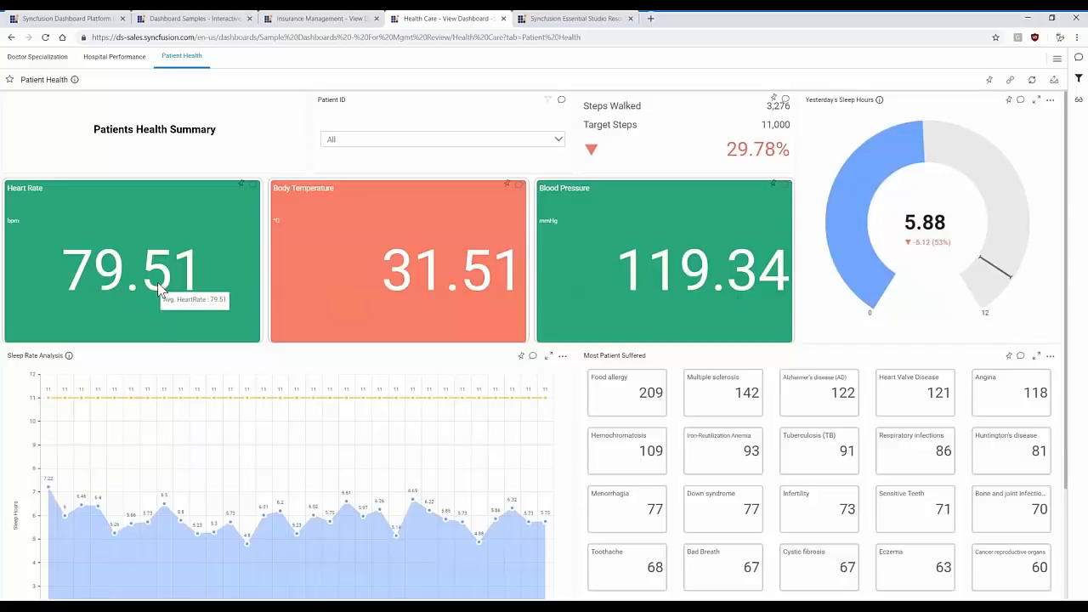
{"action": "mouse_move", "coordinate": [363, 288]}
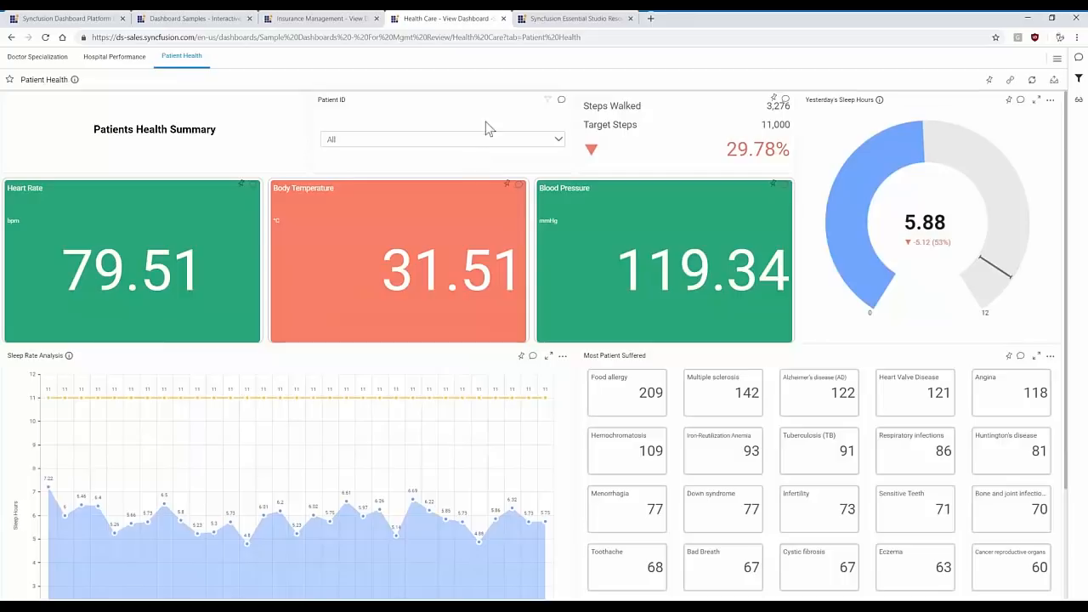
Open the Dashboard Platform online documentation and expand the Dashboard Platform SDK's Getting Started topics
{"action": "left_click", "coordinate": [531, 20]}
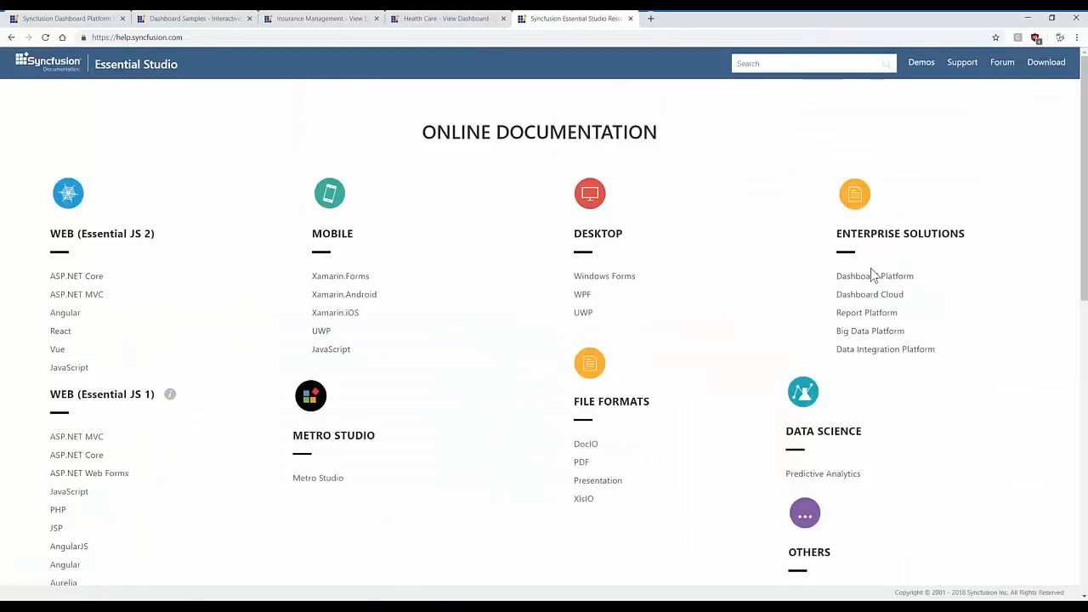
{"action": "left_click", "coordinate": [850, 277]}
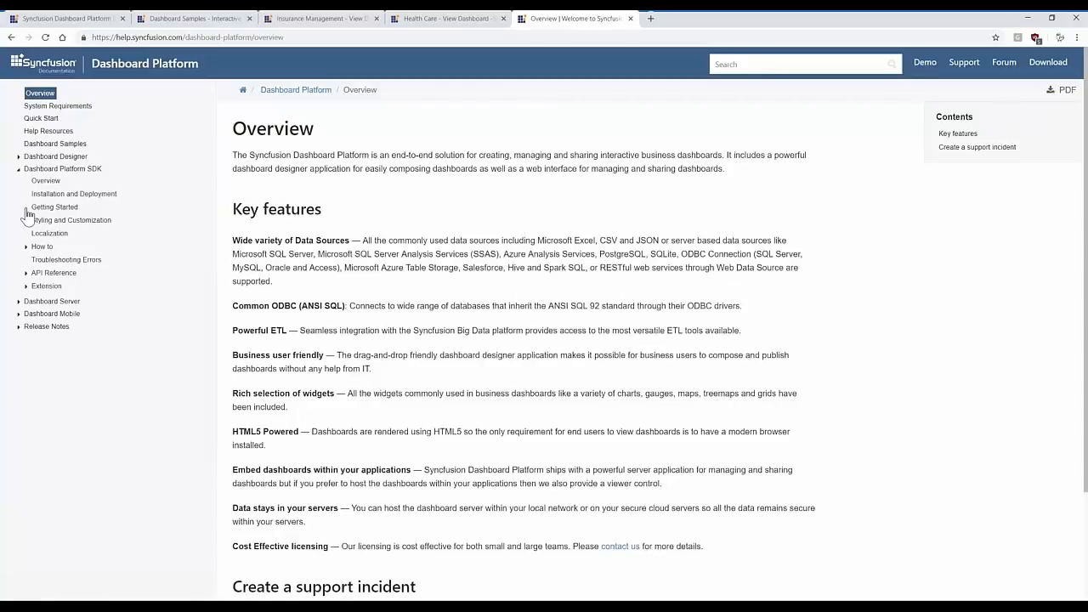
{"action": "left_click", "coordinate": [26, 207]}
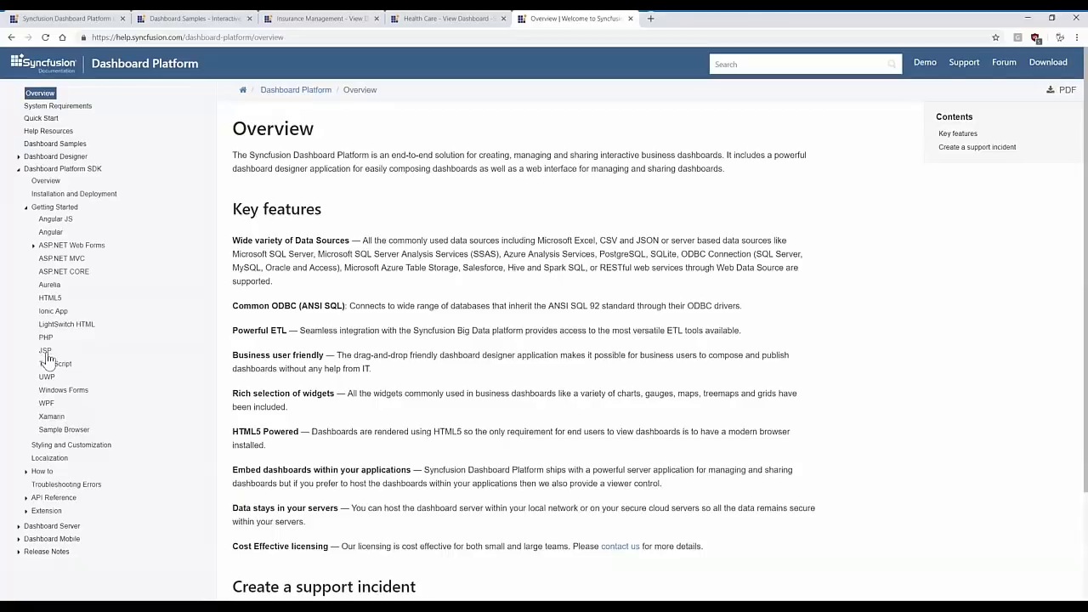
Read the SDK's Styling and Customization page on custom theme settings down to applying a custom theme to a widget
{"action": "left_click", "coordinate": [91, 454]}
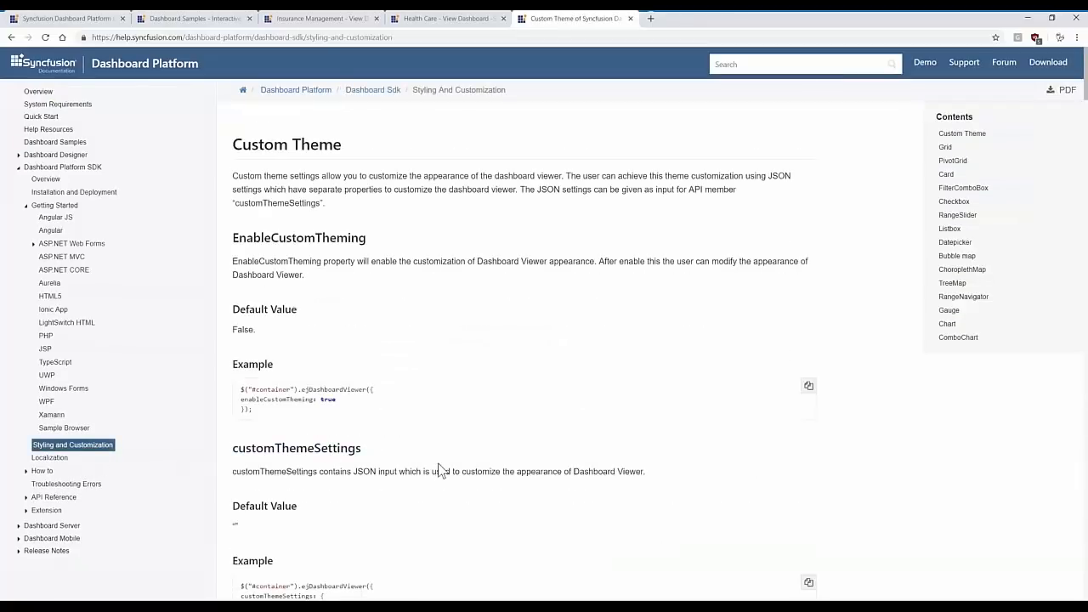
{"action": "scroll", "coordinate": [441, 471], "scroll_direction": "down", "scroll_amount": 20}
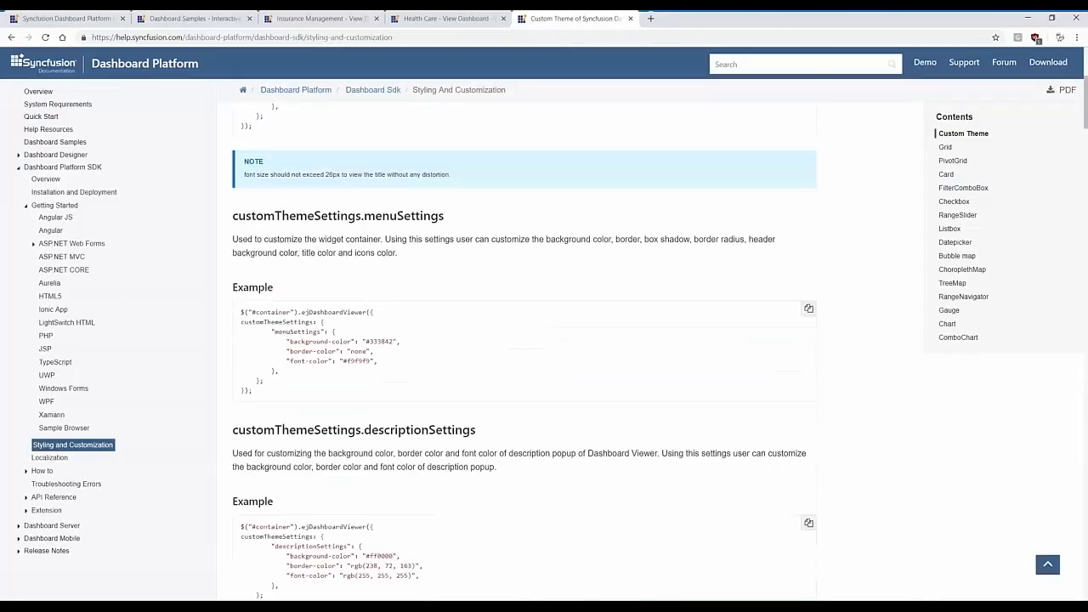
{"action": "scroll", "coordinate": [289, 516], "scroll_direction": "down", "scroll_amount": 15}
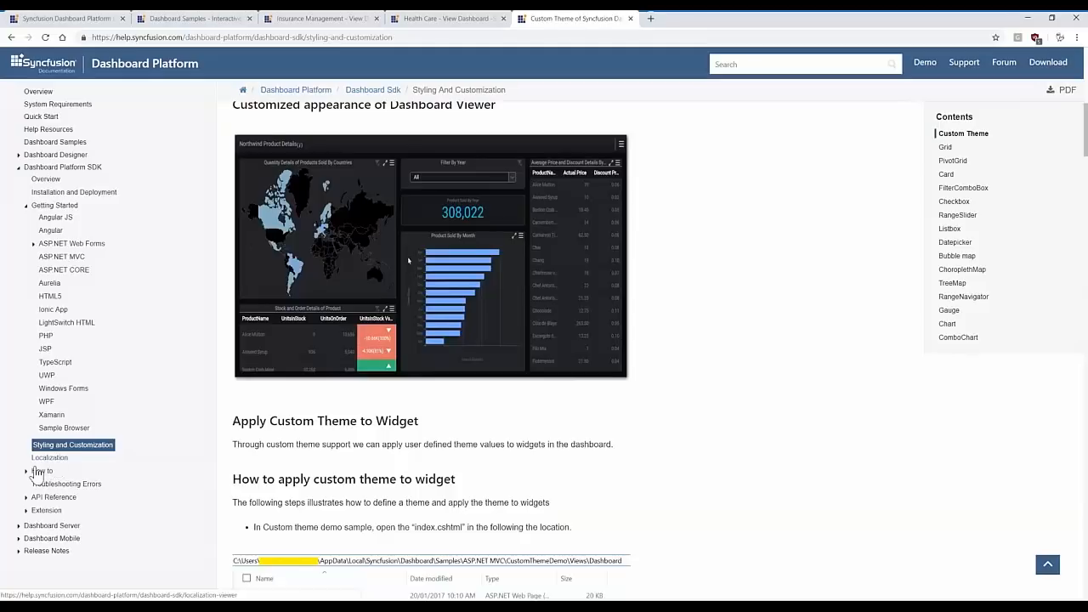
Expand the SDK's How to topics and read the article on applying dashboard parameters using the API
{"action": "left_click", "coordinate": [167, 473]}
{"action": "scroll", "coordinate": [154, 484], "scroll_direction": "down", "scroll_amount": 3}
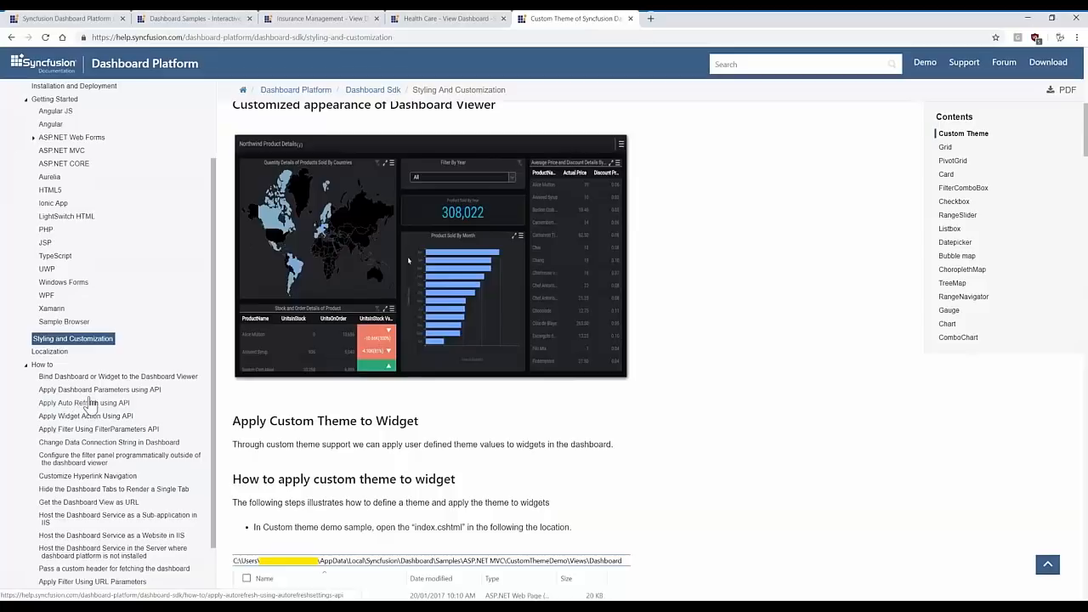
{"action": "left_click", "coordinate": [98, 393]}
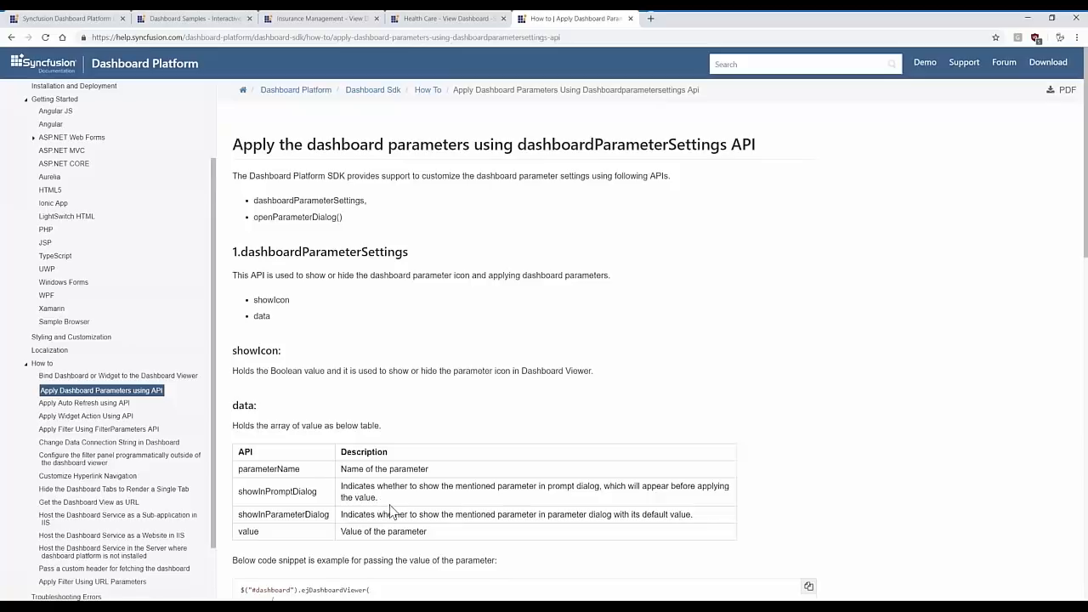
{"action": "scroll", "coordinate": [390, 508], "scroll_direction": "down", "scroll_amount": 3}
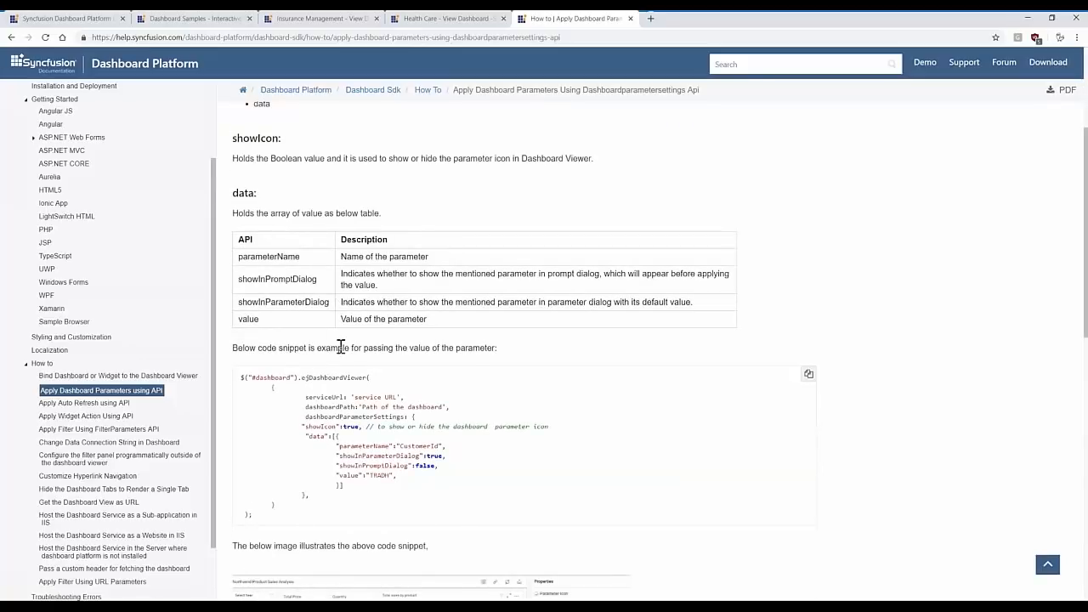
Read the How to articles on applying auto refresh using the API and applying filters using the filterParameters API
{"action": "left_click", "coordinate": [92, 404]}
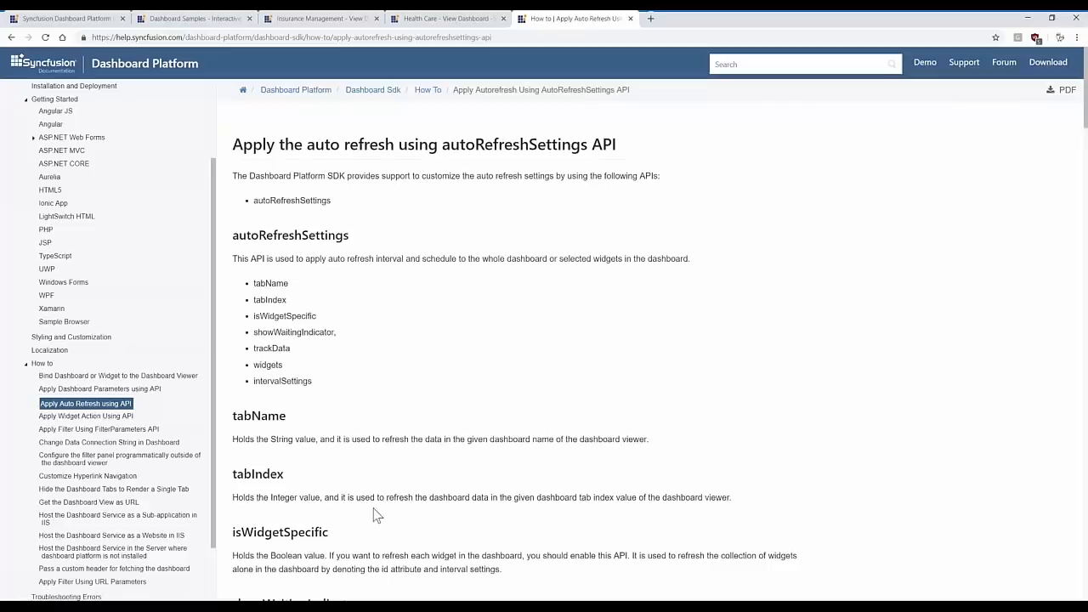
{"action": "scroll", "coordinate": [376, 515], "scroll_direction": "down", "scroll_amount": 2}
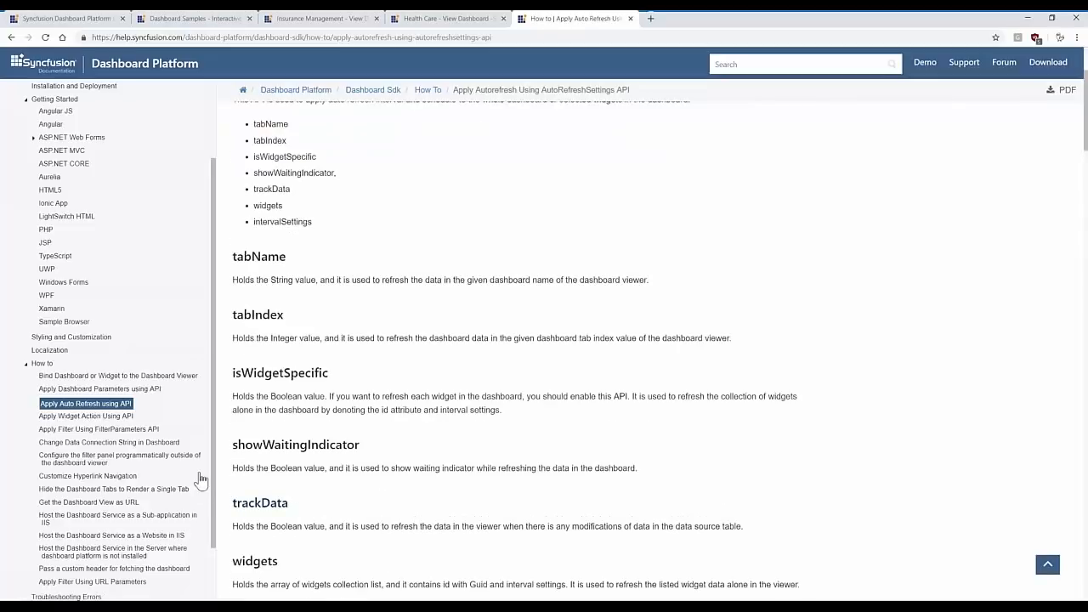
{"action": "left_click", "coordinate": [124, 430]}
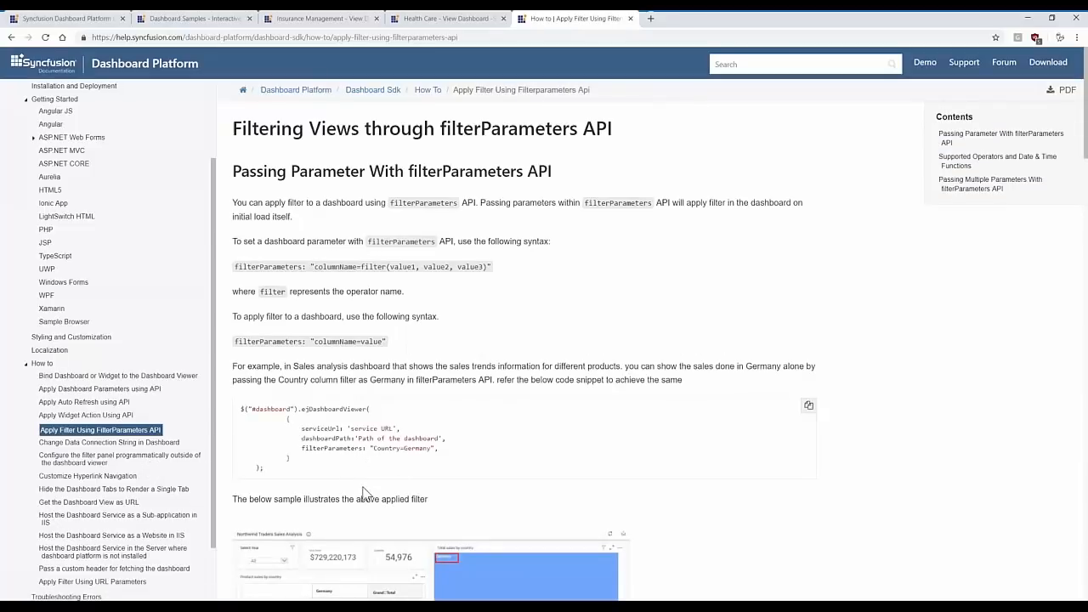
{"action": "scroll", "coordinate": [363, 490], "scroll_direction": "down", "scroll_amount": 1}
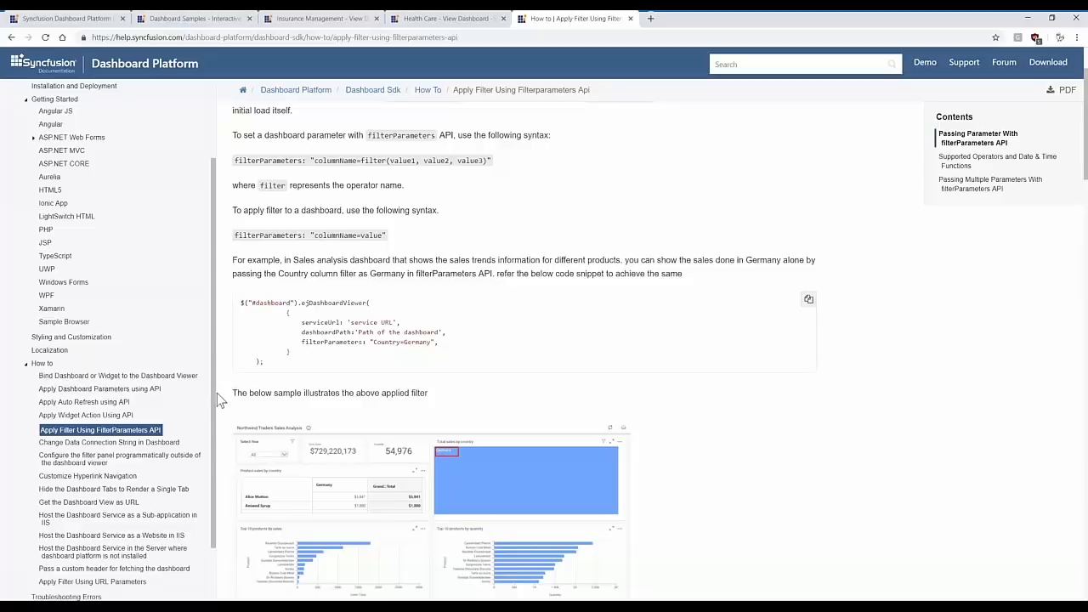
Collapse the How to and Dashboard Platform SDK topics and expand the Dashboard Mobile topics
{"action": "left_click", "coordinate": [25, 367]}
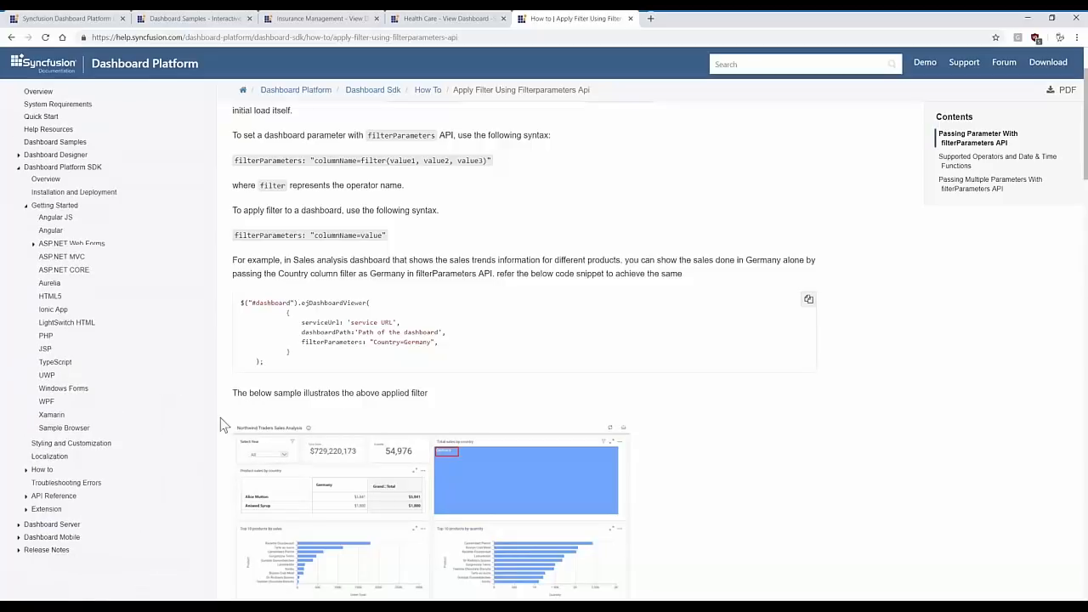
{"action": "left_click", "coordinate": [19, 169]}
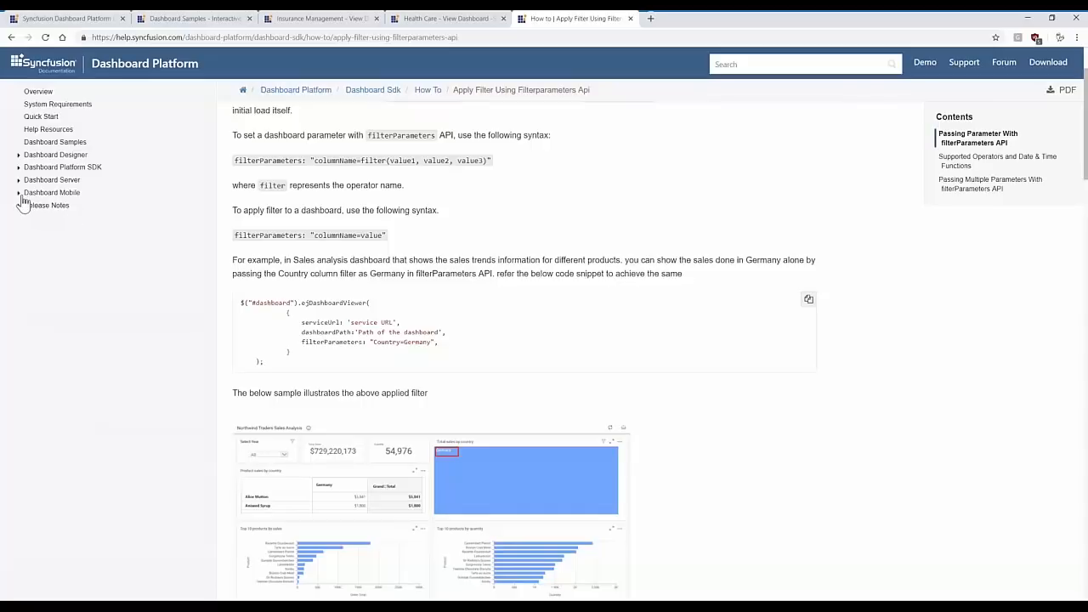
{"action": "left_click", "coordinate": [20, 193]}
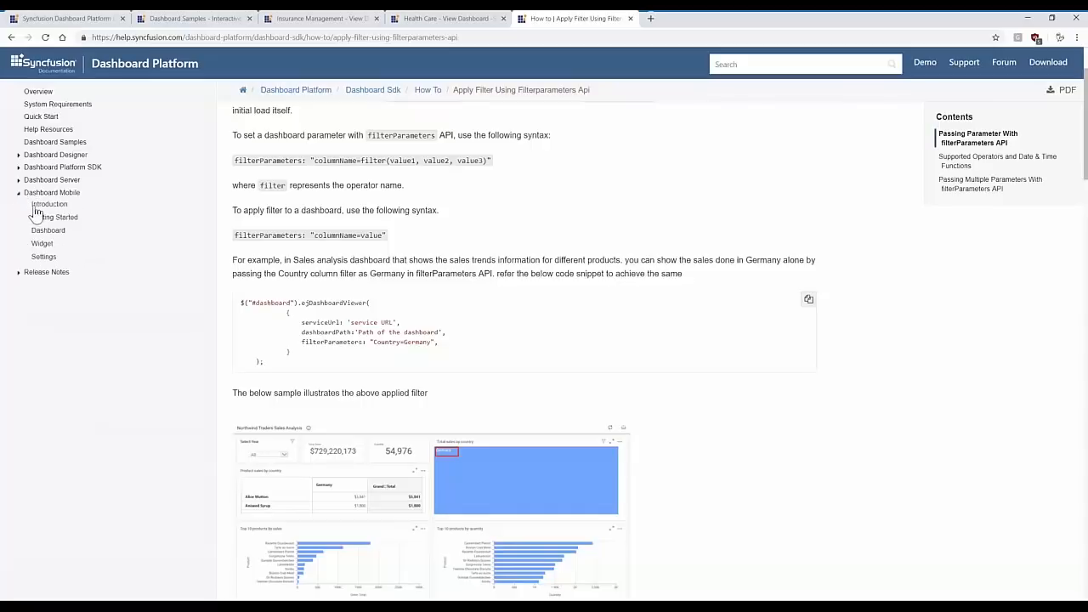
Read the Dashboard Mobile Introduction page and the Getting Started page on configuring and logging in to the mobile app
{"action": "left_click", "coordinate": [39, 207]}
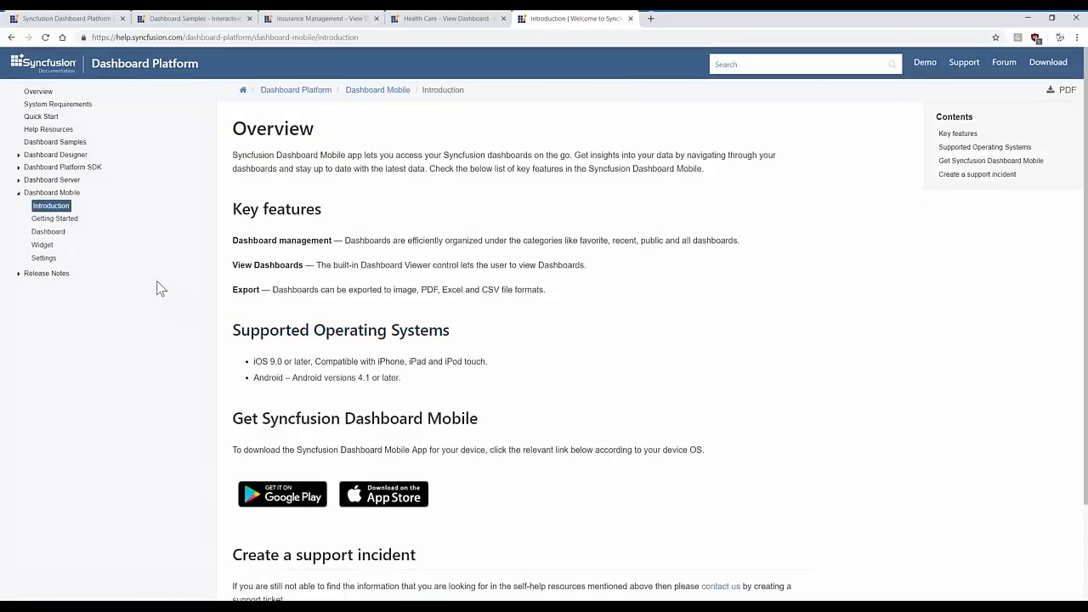
{"action": "left_click", "coordinate": [62, 221]}
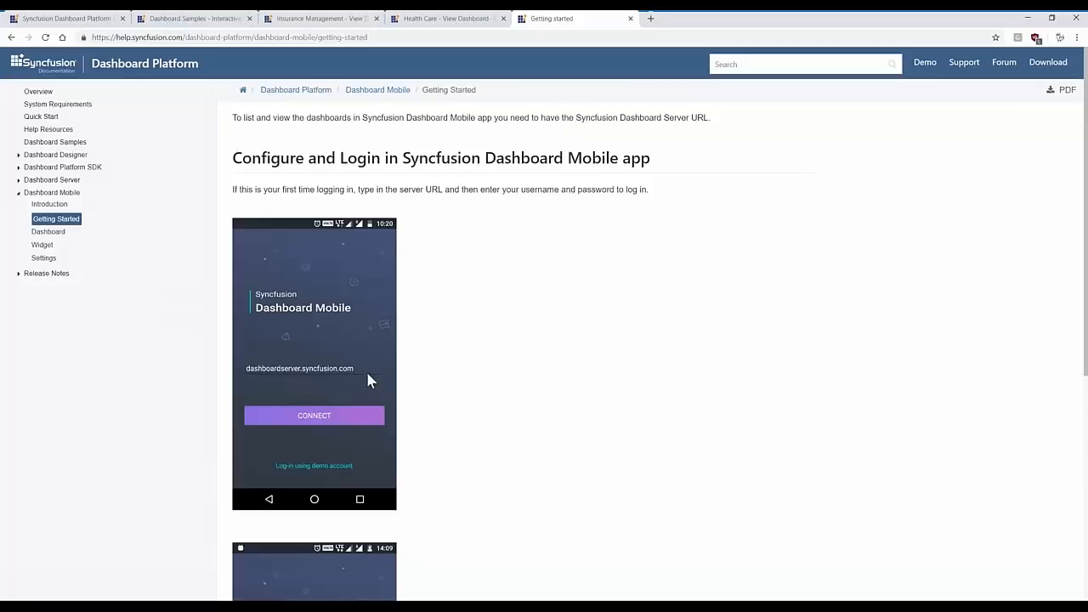
{"action": "scroll", "coordinate": [356, 376], "scroll_direction": "down", "scroll_amount": 4}
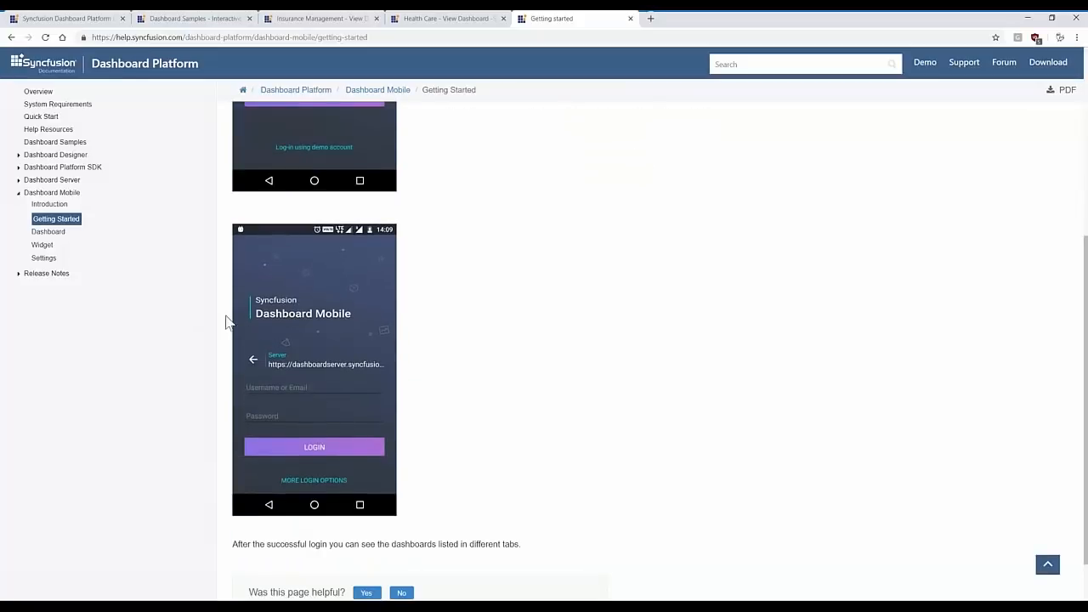
Read the Dashboard Mobile page on listing and viewing dashboards, through the section on adding dashboard views, and return to the View Dashboards section
{"action": "left_click", "coordinate": [49, 233]}
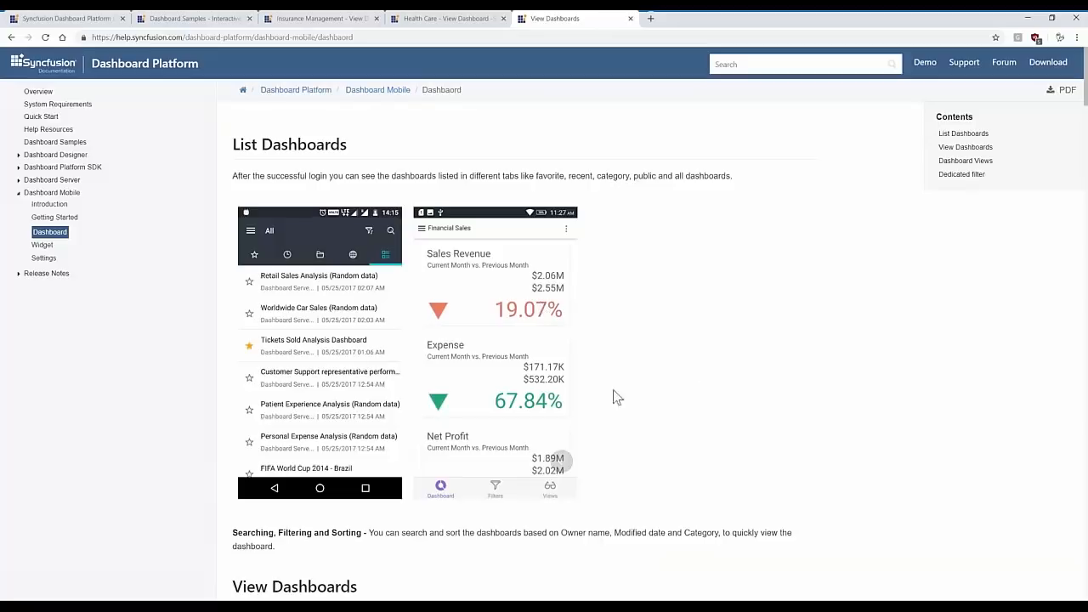
{"action": "scroll", "coordinate": [562, 396], "scroll_direction": "down", "scroll_amount": 2}
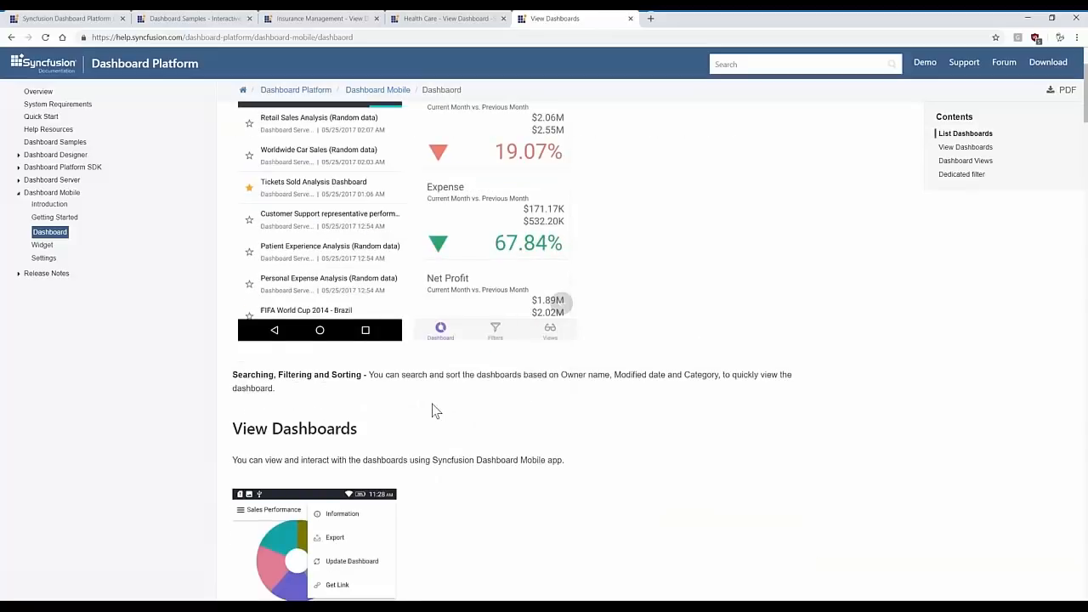
{"action": "scroll", "coordinate": [429, 411], "scroll_direction": "down", "scroll_amount": 1}
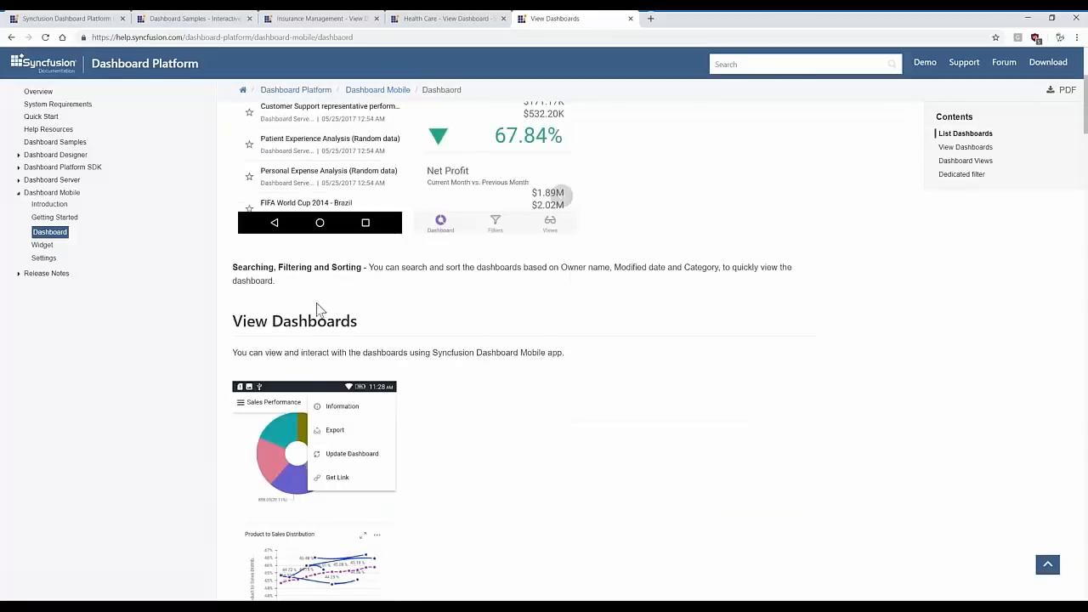
{"action": "scroll", "coordinate": [319, 319], "scroll_direction": "down", "scroll_amount": 1}
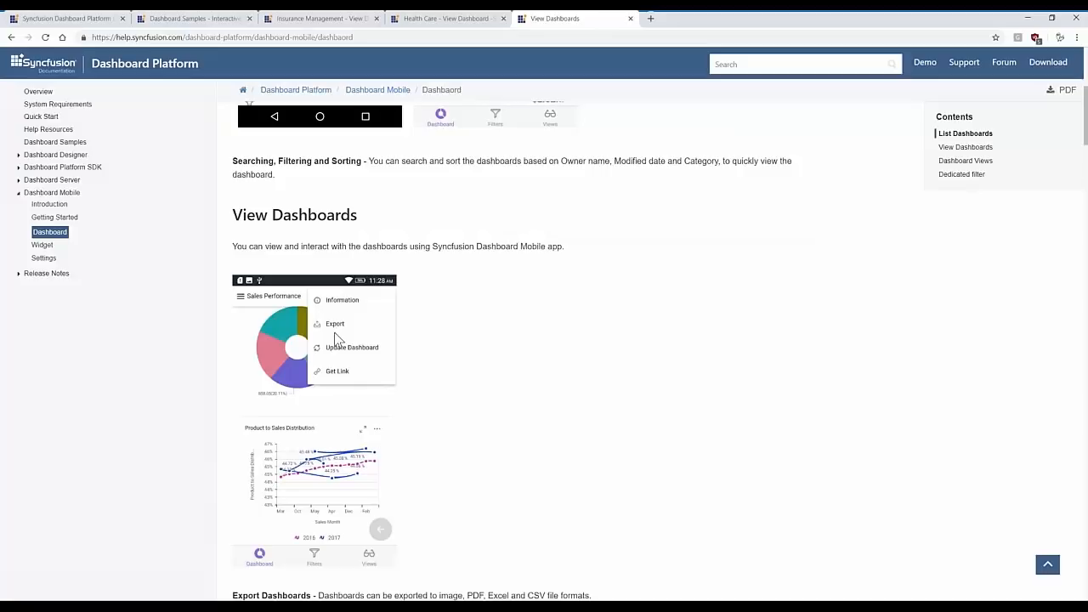
{"action": "scroll", "coordinate": [337, 340], "scroll_direction": "down", "scroll_amount": 5}
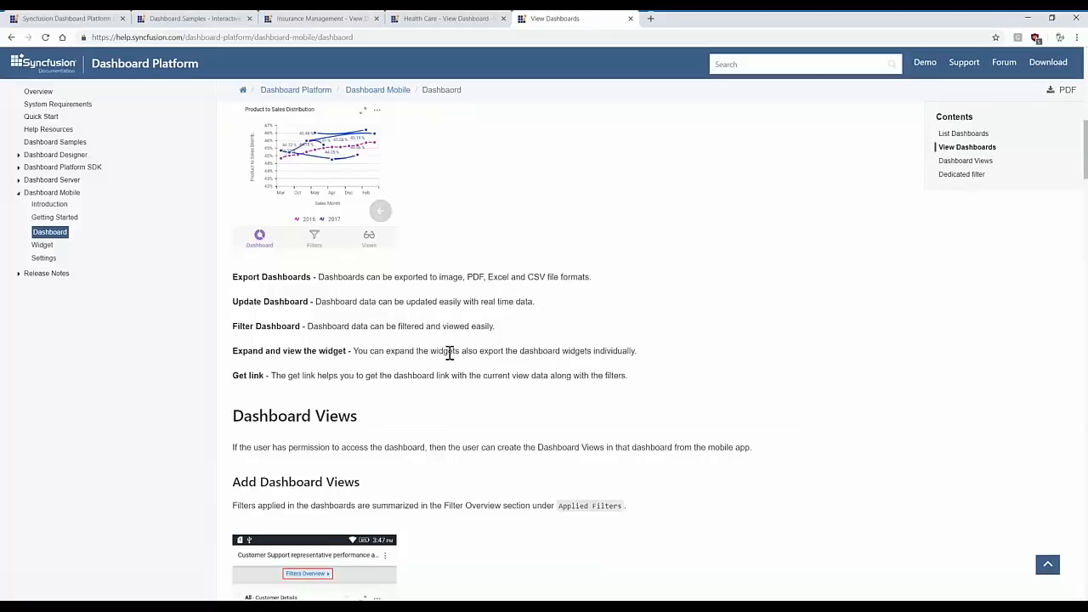
{"action": "scroll", "coordinate": [450, 352], "scroll_direction": "down", "scroll_amount": 5}
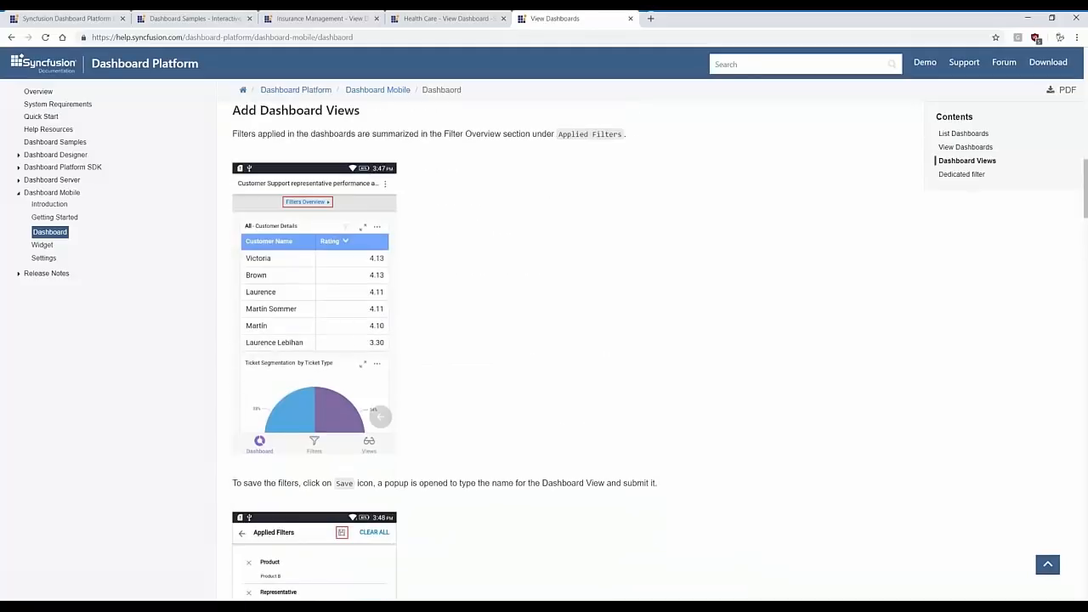
{"action": "scroll", "coordinate": [449, 352], "scroll_direction": "up", "scroll_amount": 5}
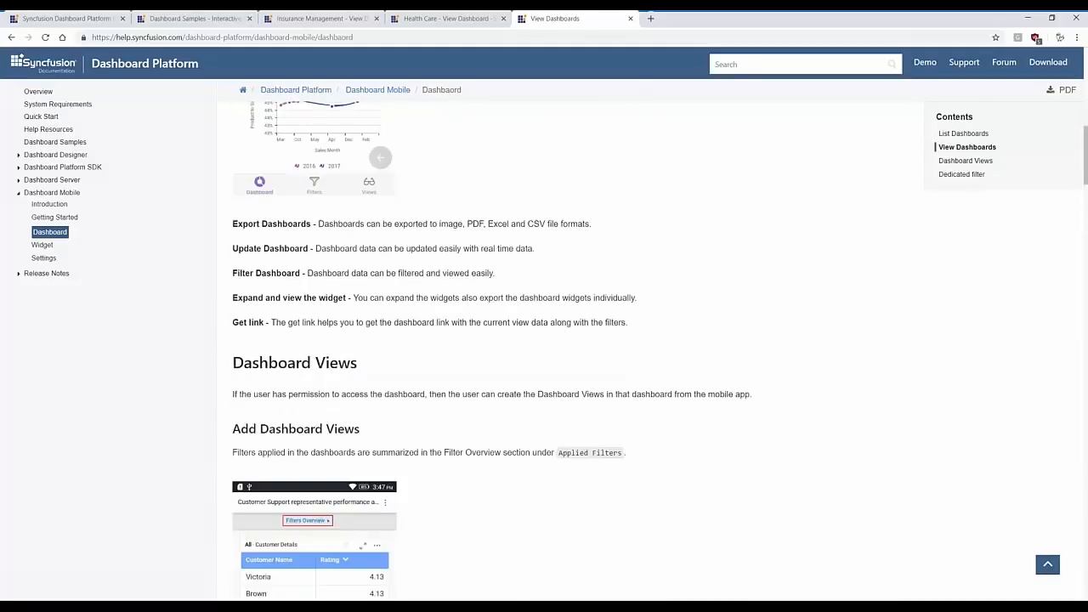
{"action": "scroll", "coordinate": [660, 352], "scroll_direction": "up", "scroll_amount": 4}
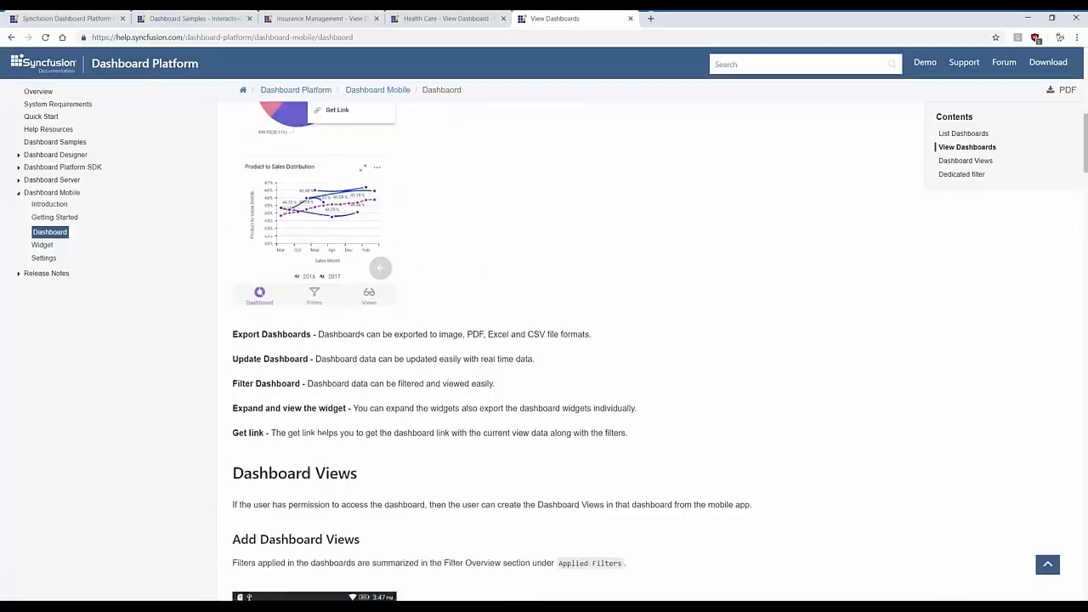